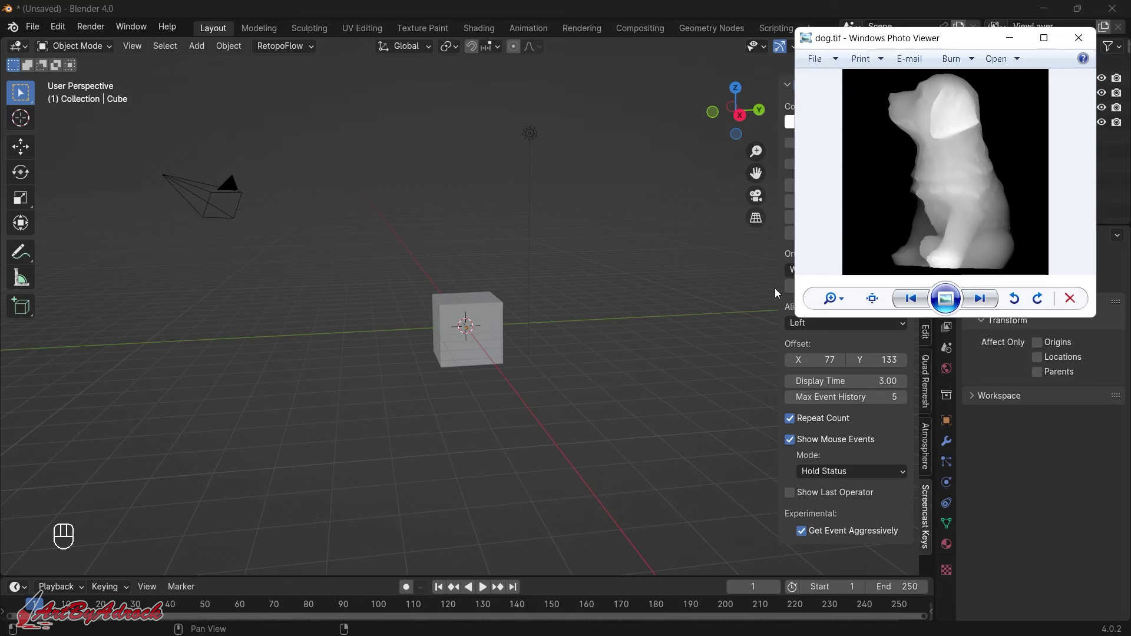
- Bring Blender in front of the Photo Viewer showing dog.tif
left_click(589, 300)
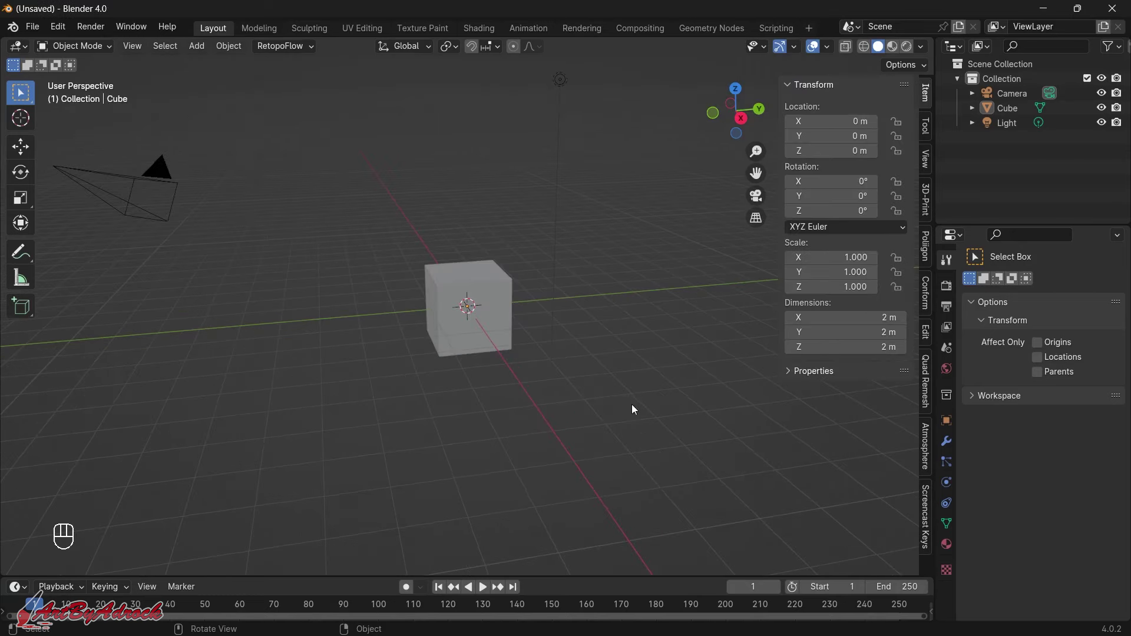
- Start a new General scene from the File menu
mouse_move(632, 405)
middle_mouse_down()
mouse_move(624, 412)
mouse_move(611, 394)
mouse_move(633, 406)
middle_mouse_up()
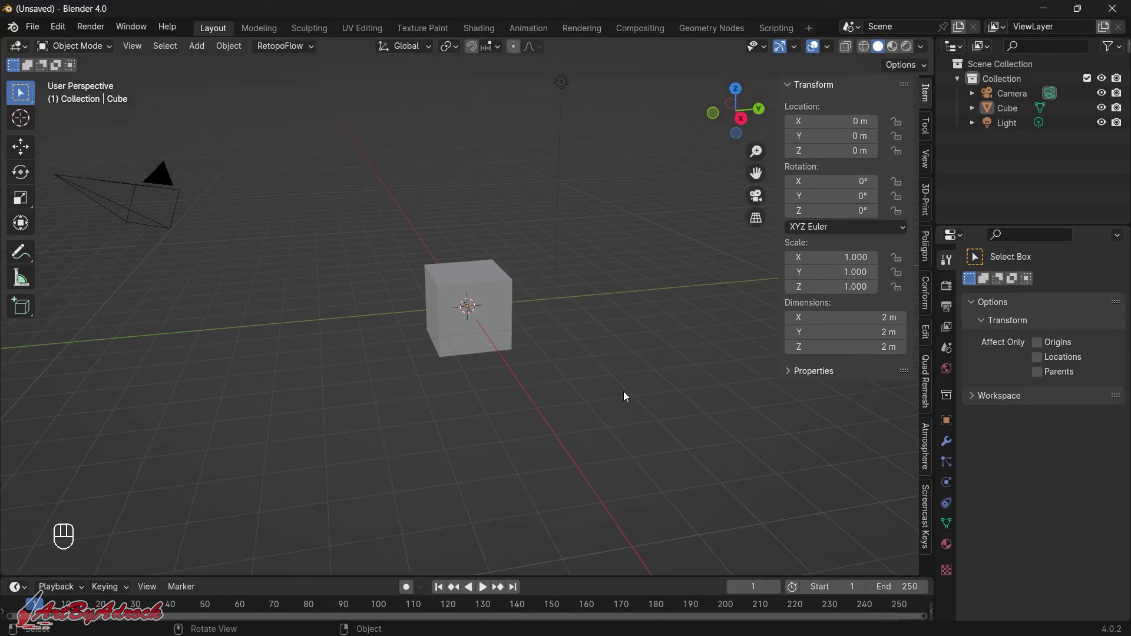
middle_click_drag(607, 383, 604, 375)
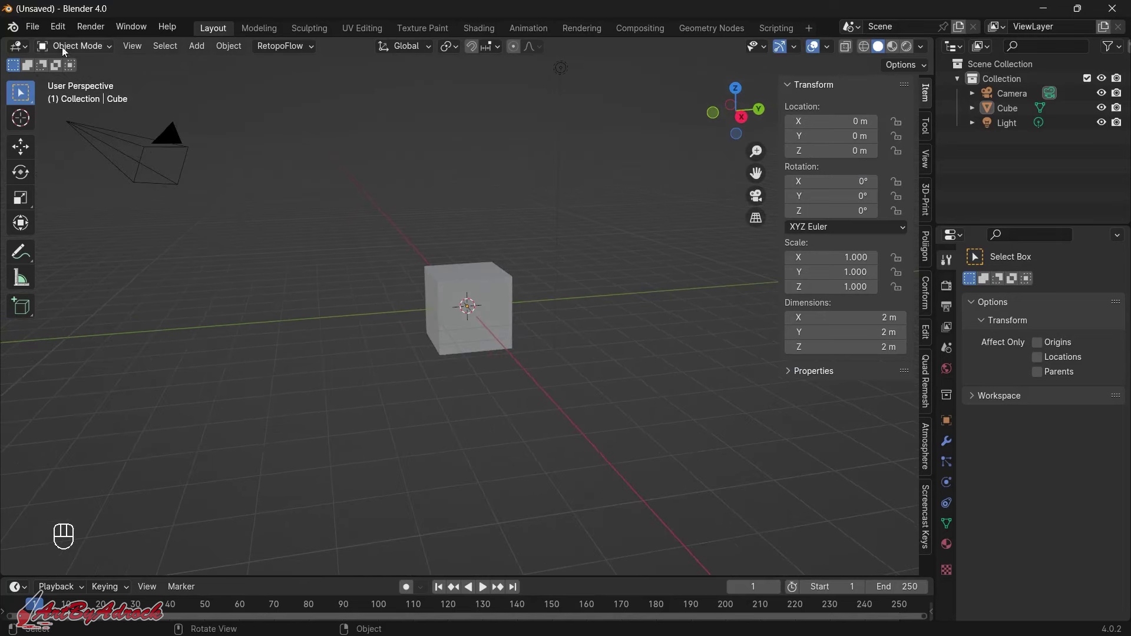
left_click(32, 27)
mouse_move(83, 44)
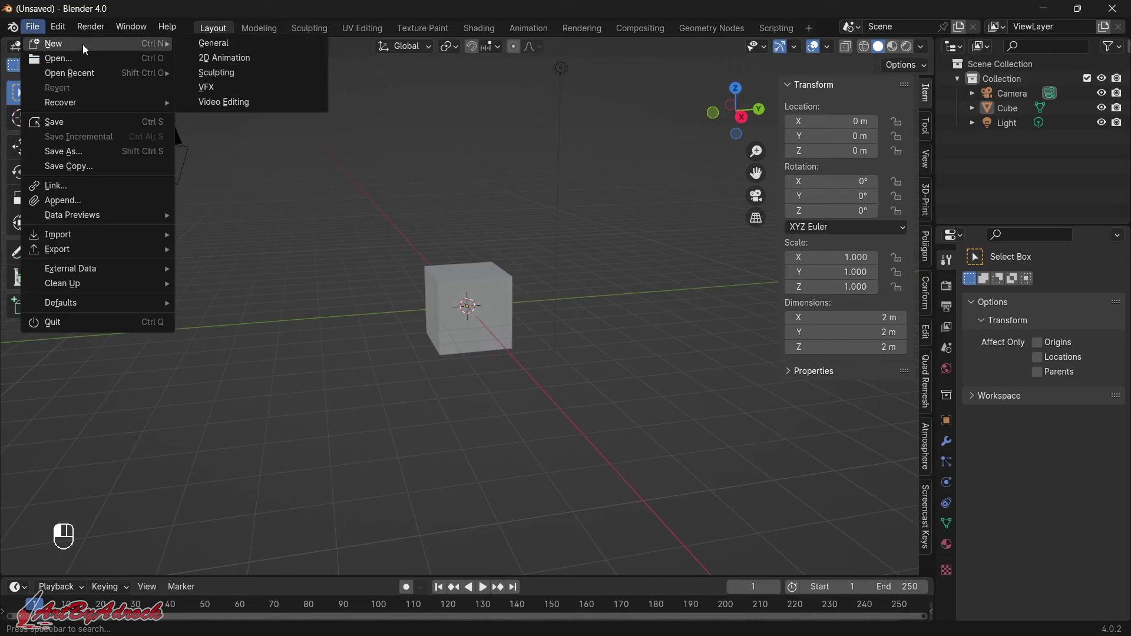
left_click(236, 43)
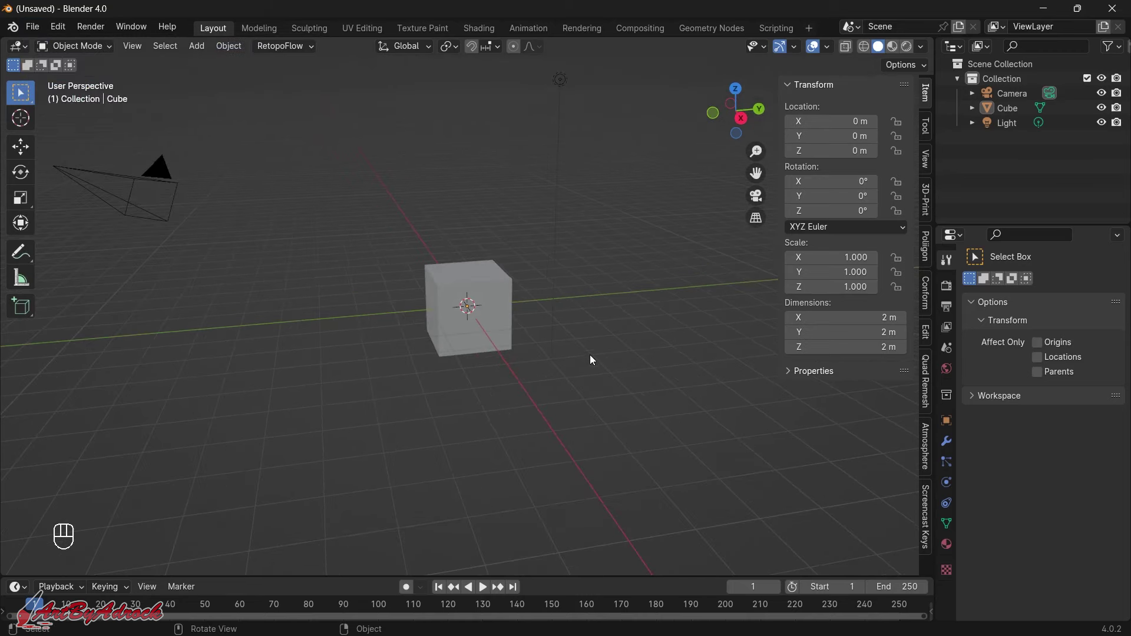
- Box-select the cube and light and delete them, keeping only the camera
middle_click_drag(606, 309, 619, 346, "shift")
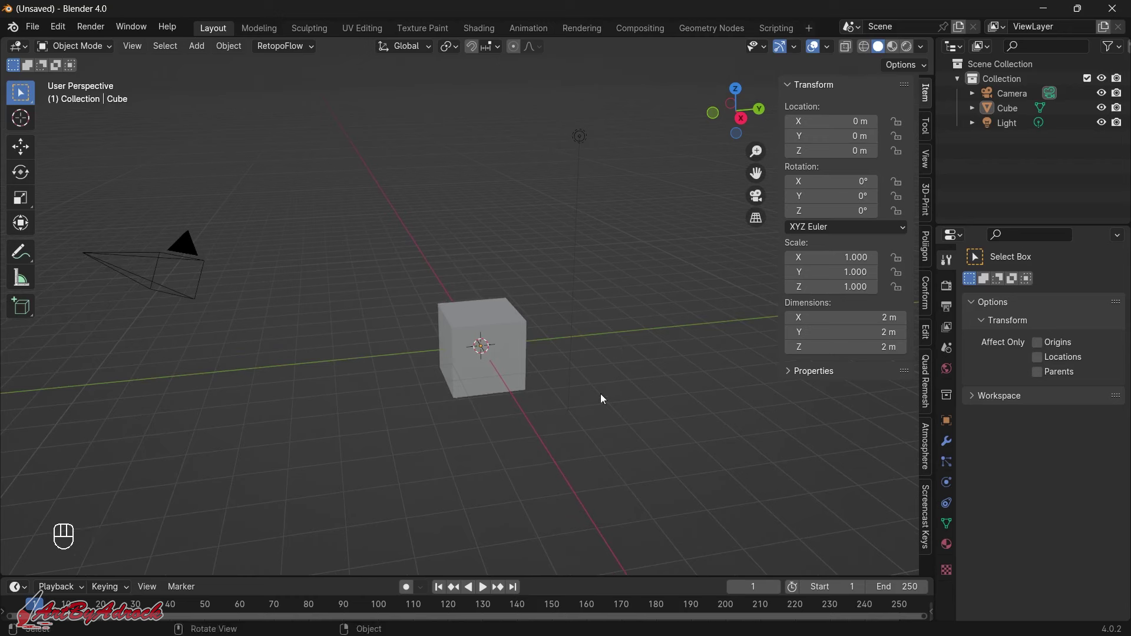
left_click(506, 332)
left_click(162, 287)
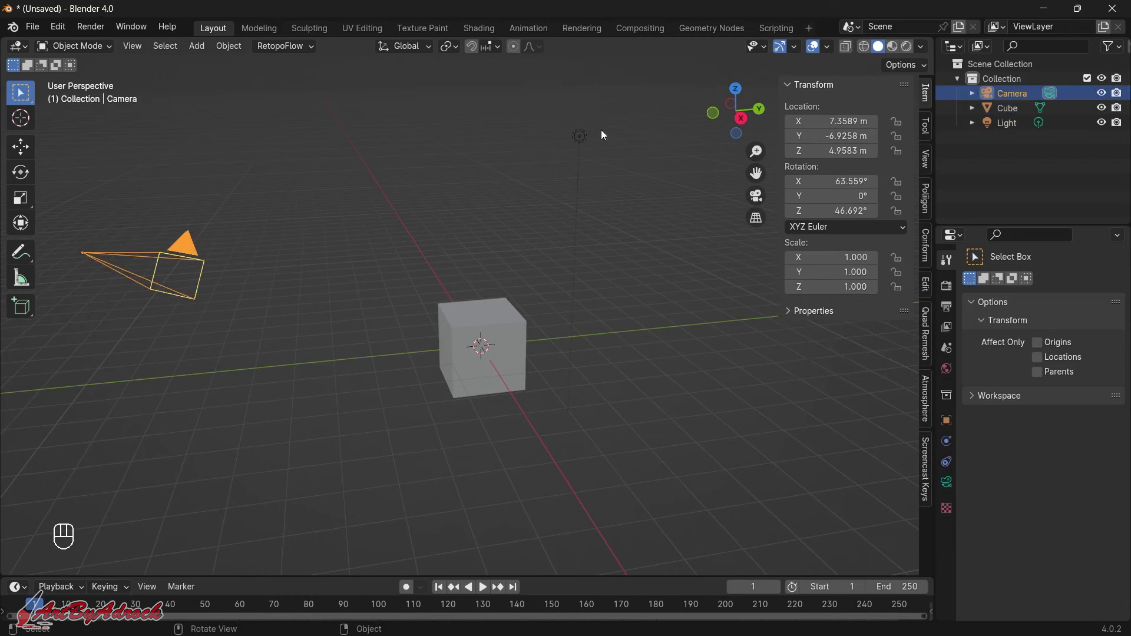
left_click(576, 143)
middle_click_drag(595, 414, 655, 360)
left_click(649, 376)
left_click_drag(671, 465, 387, 91)
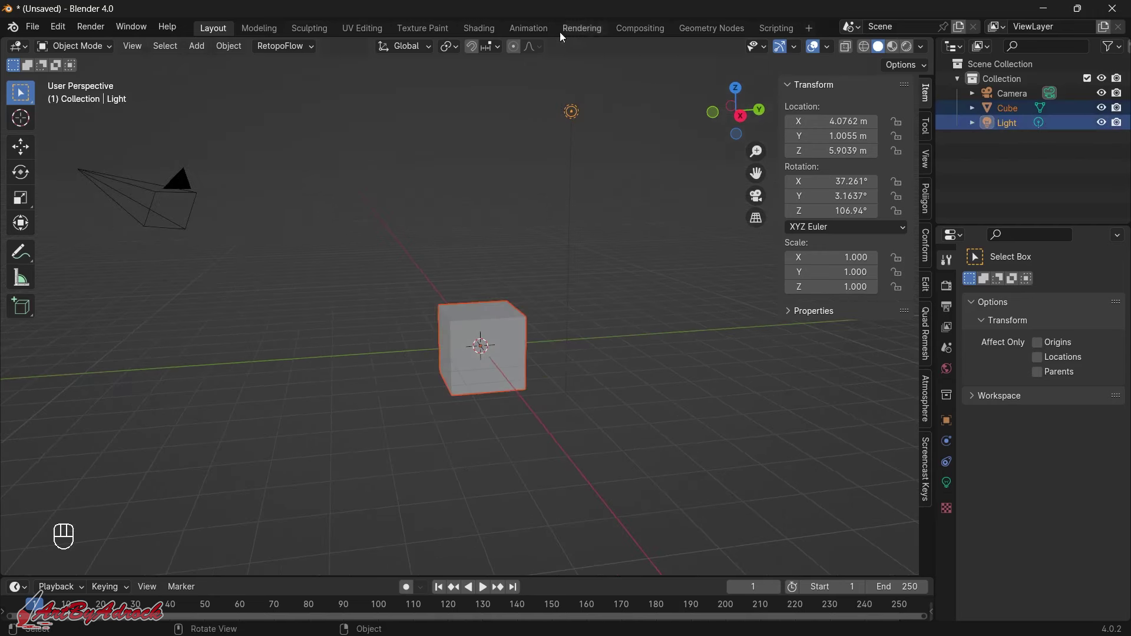
key("Delete")
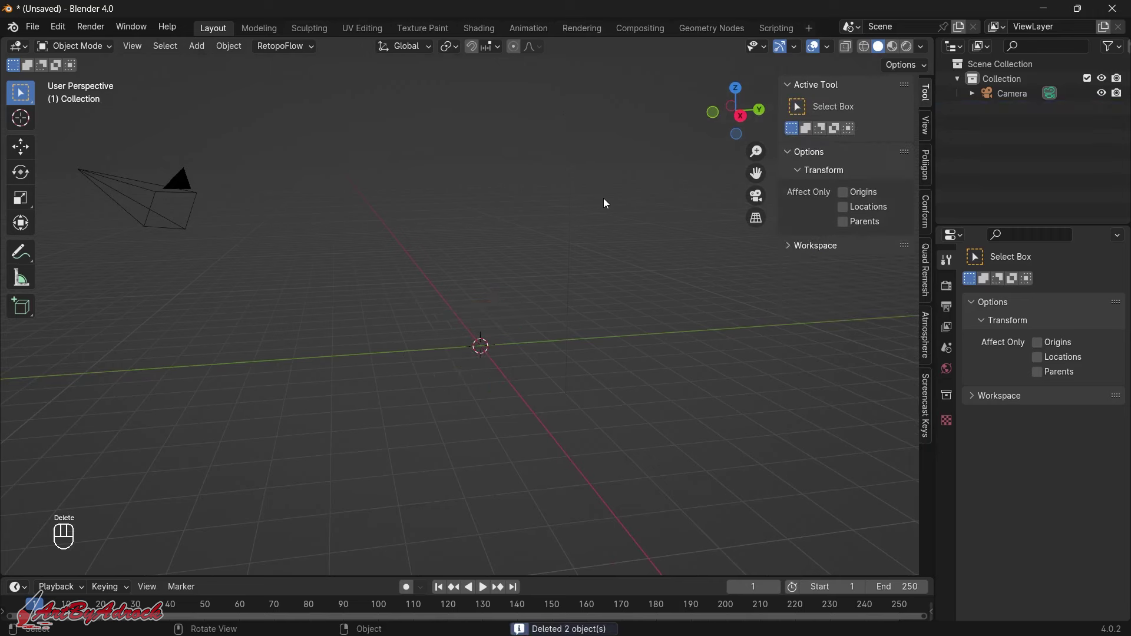
middle_click_drag(605, 203, 78, 159)
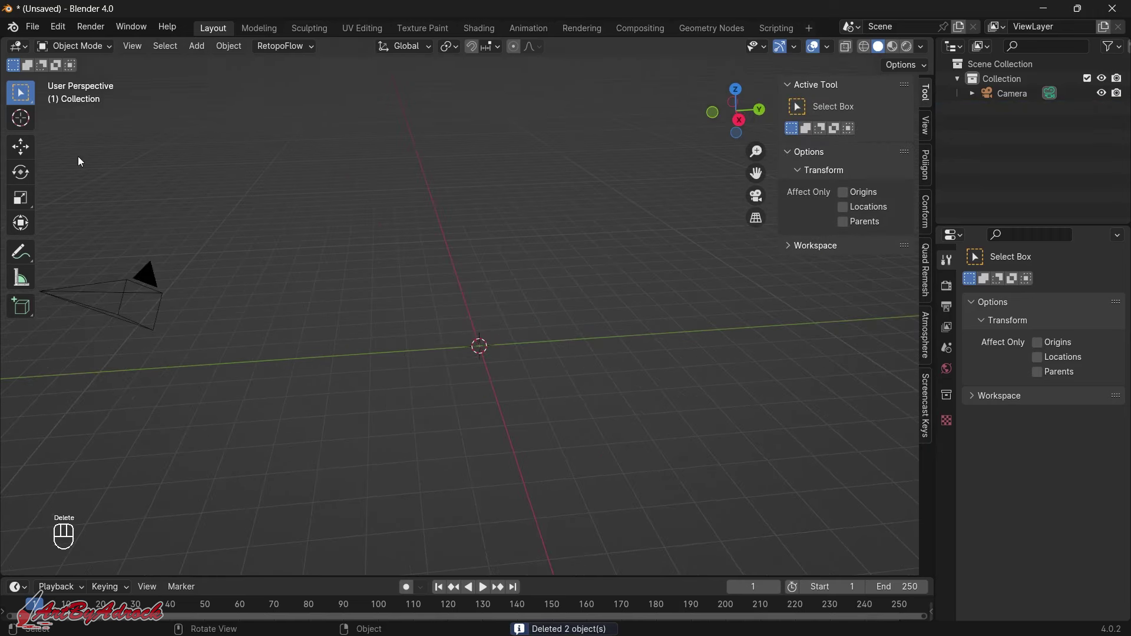
- Look over the File menu's import options
left_click(33, 27)
mouse_move(60, 235)
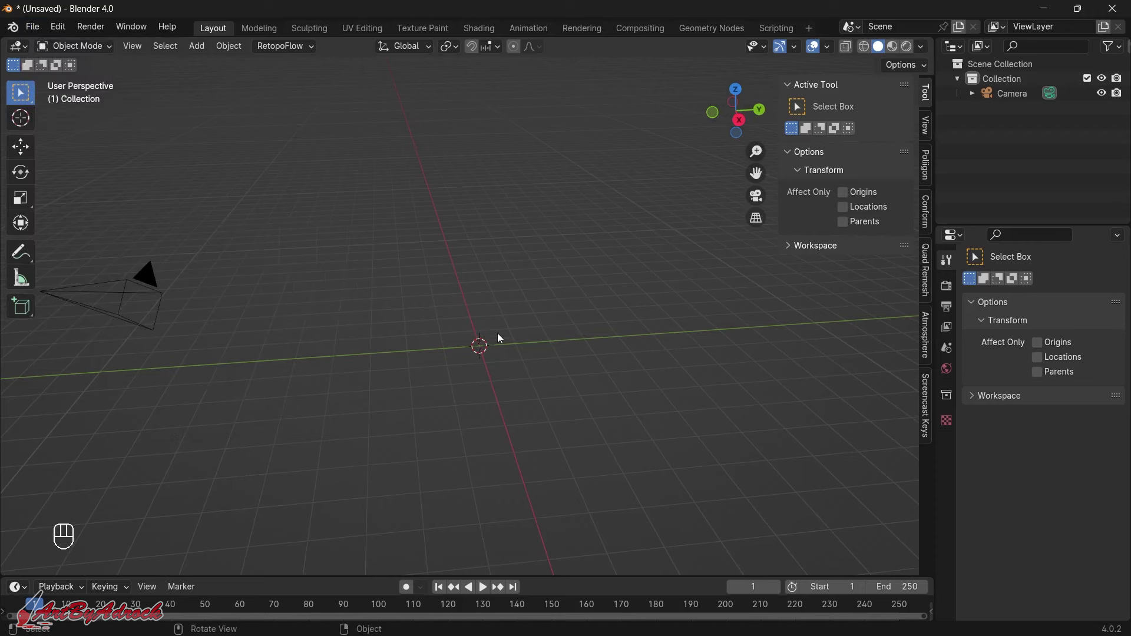
middle_click_drag(504, 293, 504, 284)
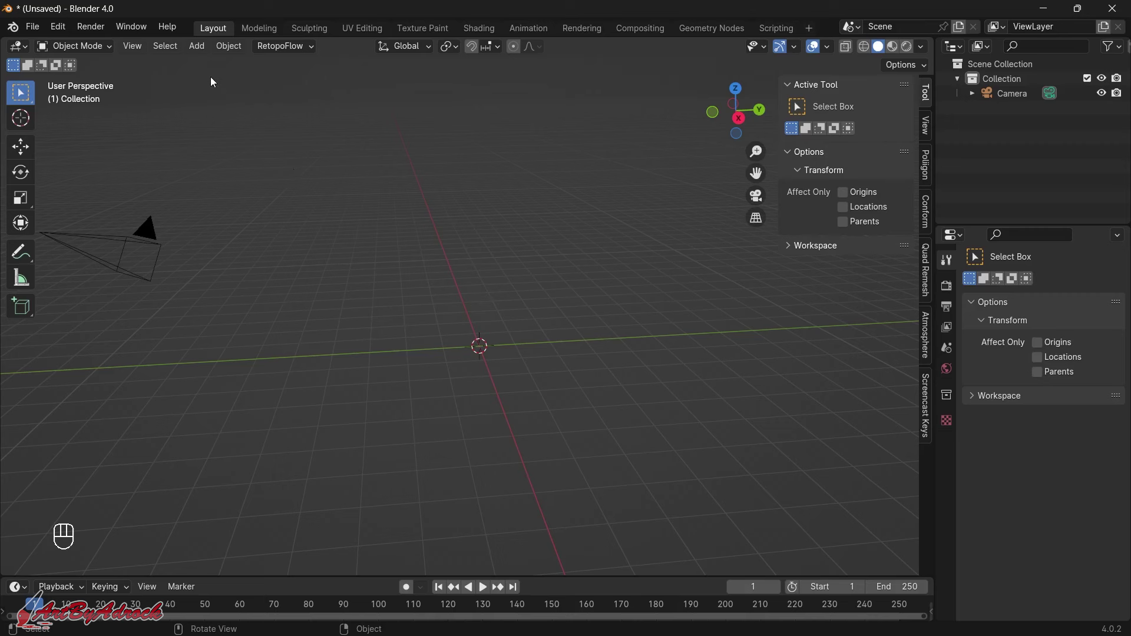
- Add a Monkey mesh and scale it uniformly to about 2.254
left_click(198, 47)
mouse_move(224, 67)
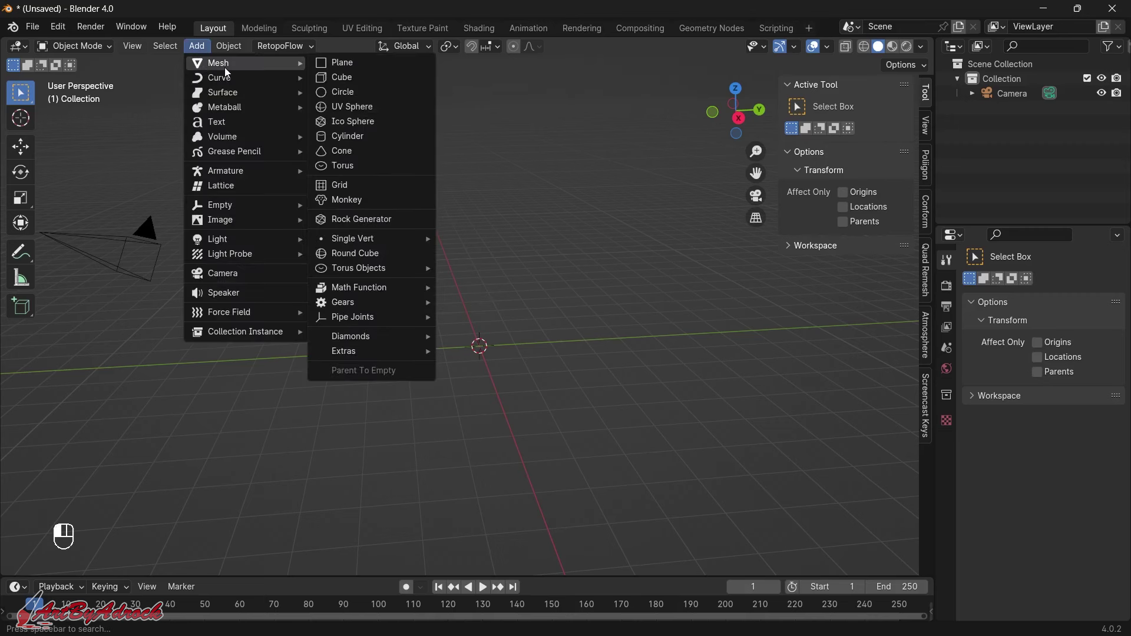
left_click(363, 200)
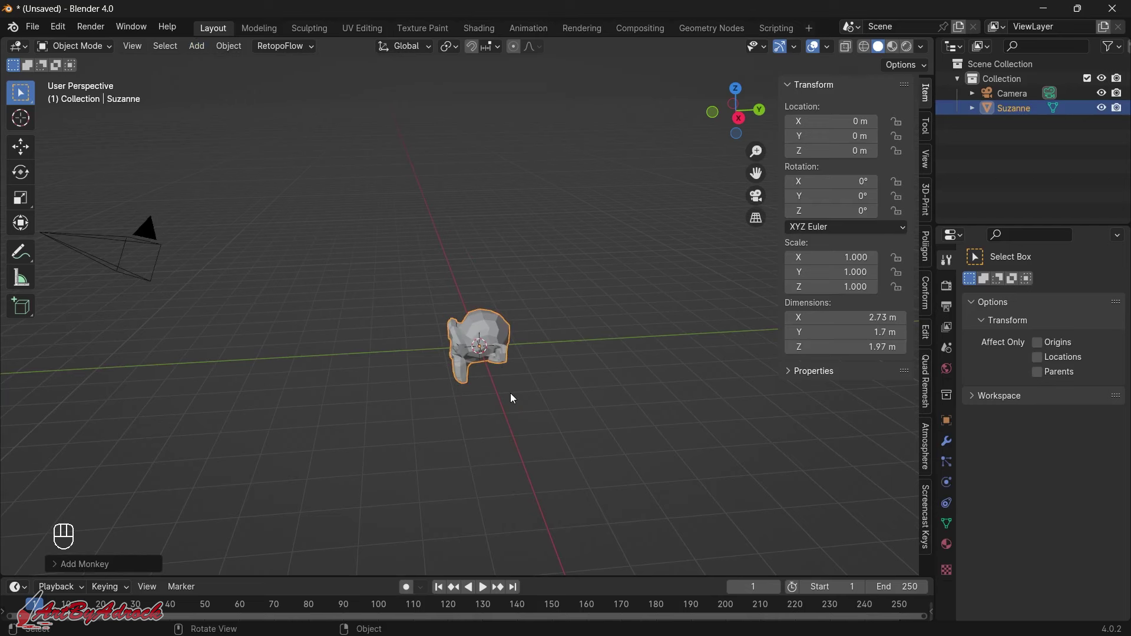
key("s")
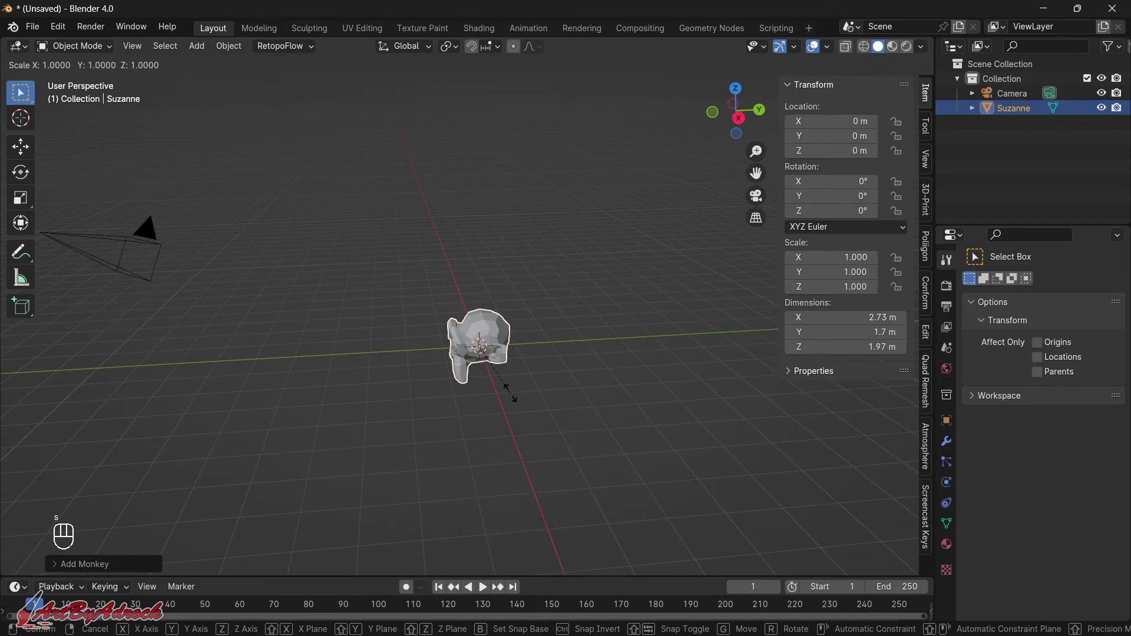
left_click(560, 449)
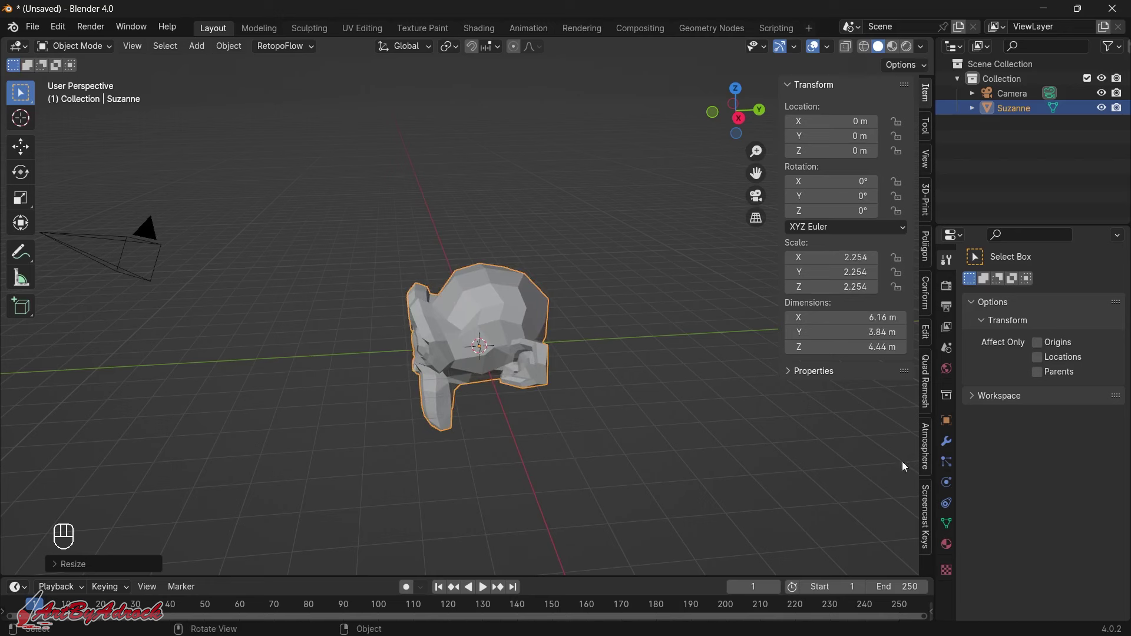
- Add a Subdivision Surface modifier at viewport level 2 to Suzanne and apply it
left_click(945, 446)
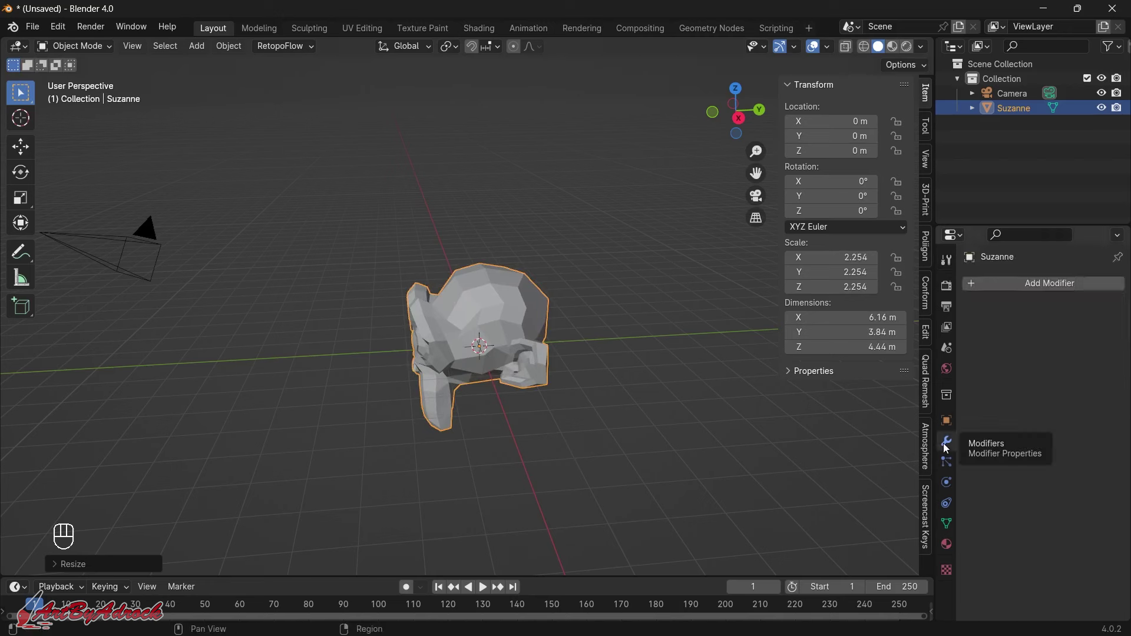
left_click(1016, 283)
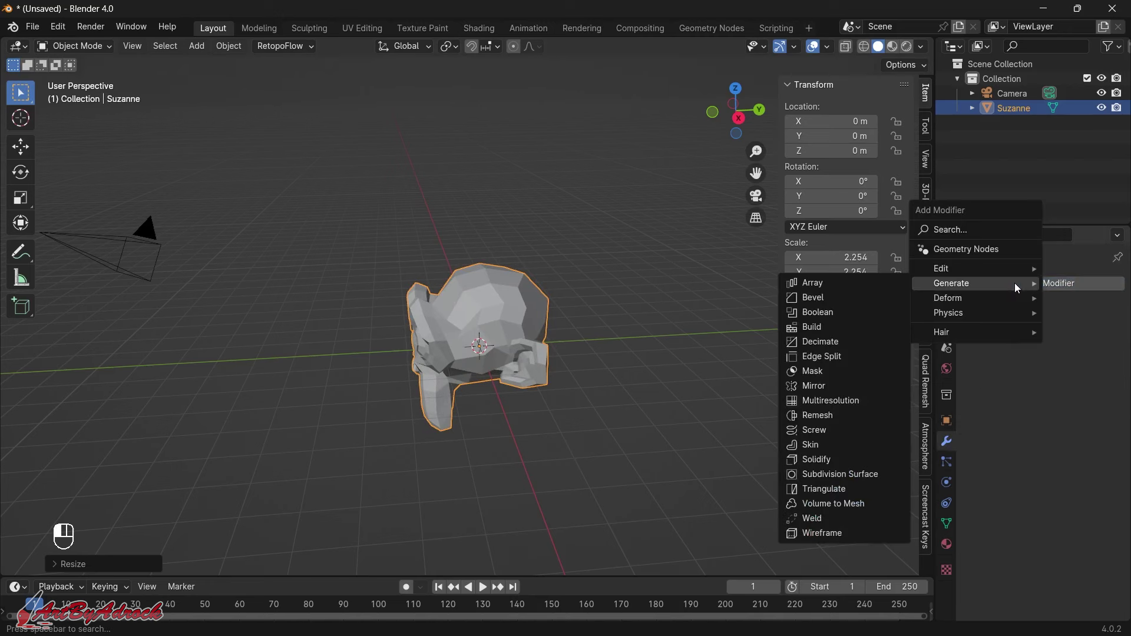
left_click(845, 474)
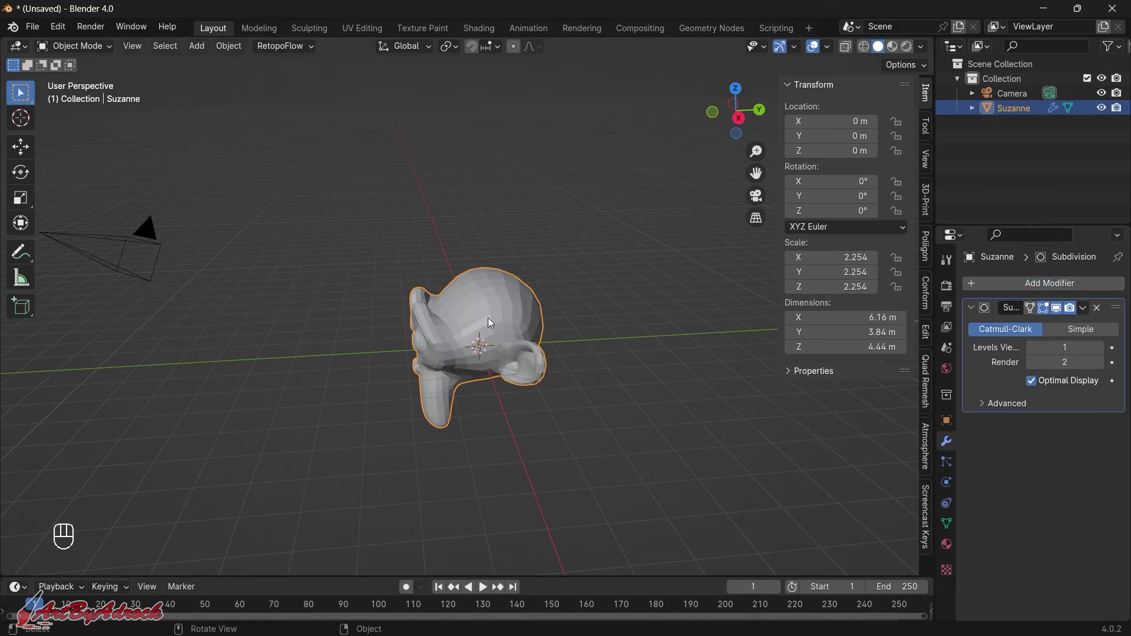
left_click(1100, 352)
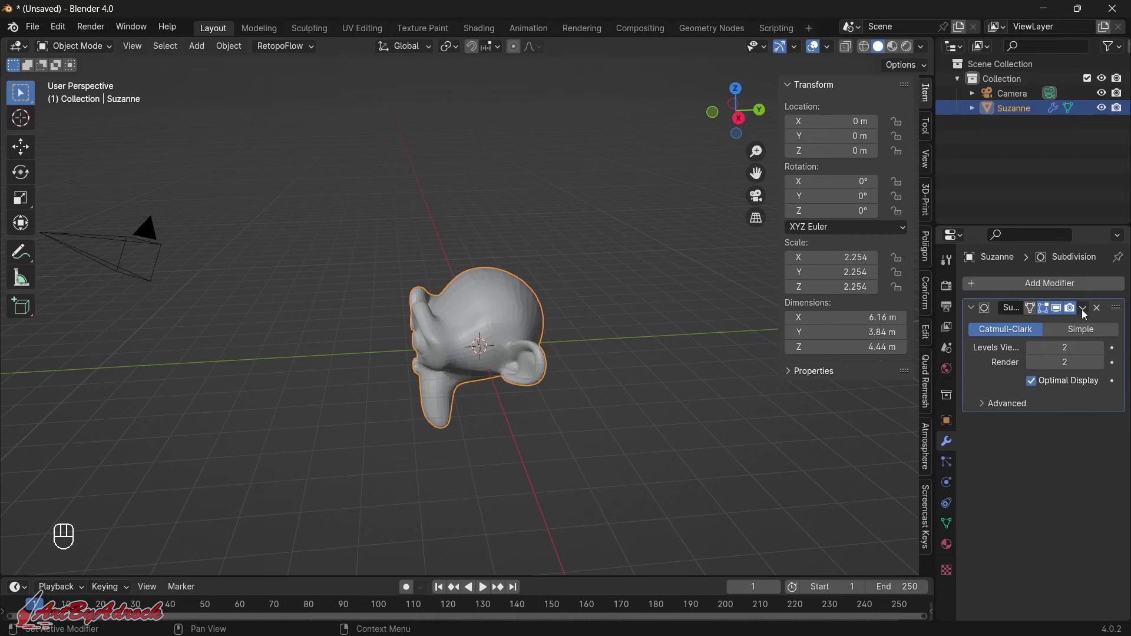
left_click(1082, 309)
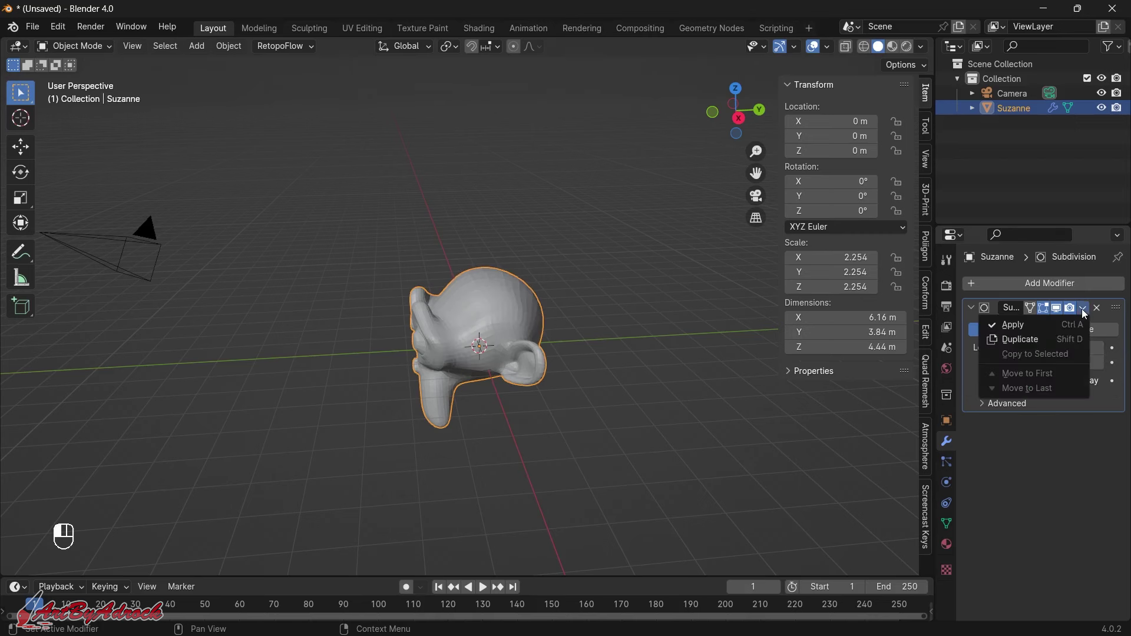
left_click(1003, 321)
middle_click_drag(677, 412, 622, 382)
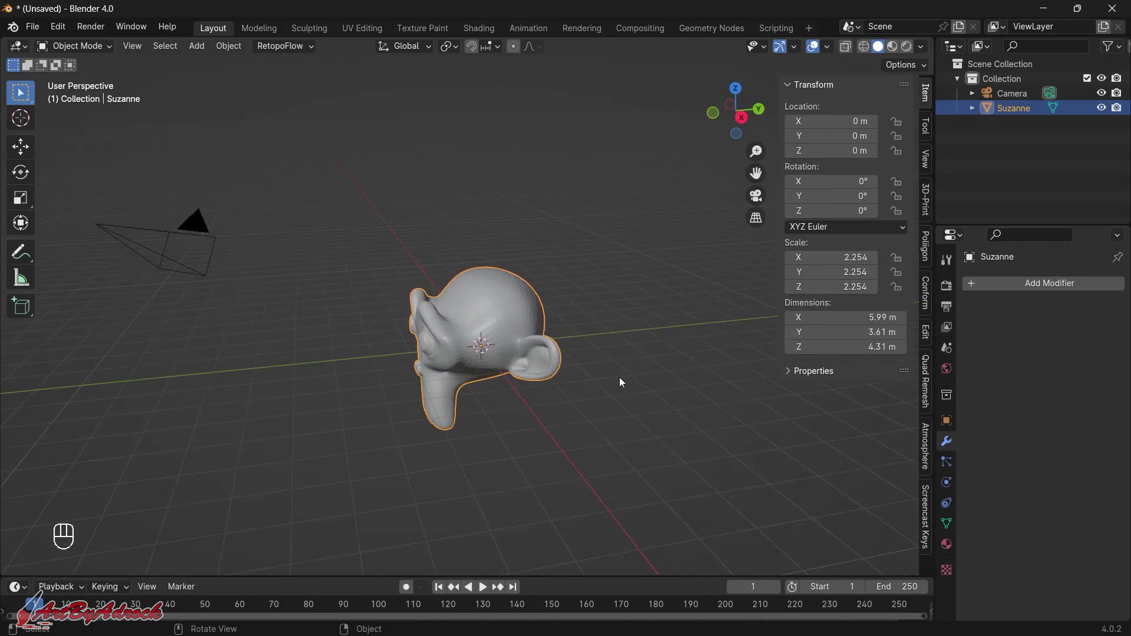
- Rotate Suzanne to about −84° X, 13.7° Y and −9.3° Z so its face points up
left_click(27, 172)
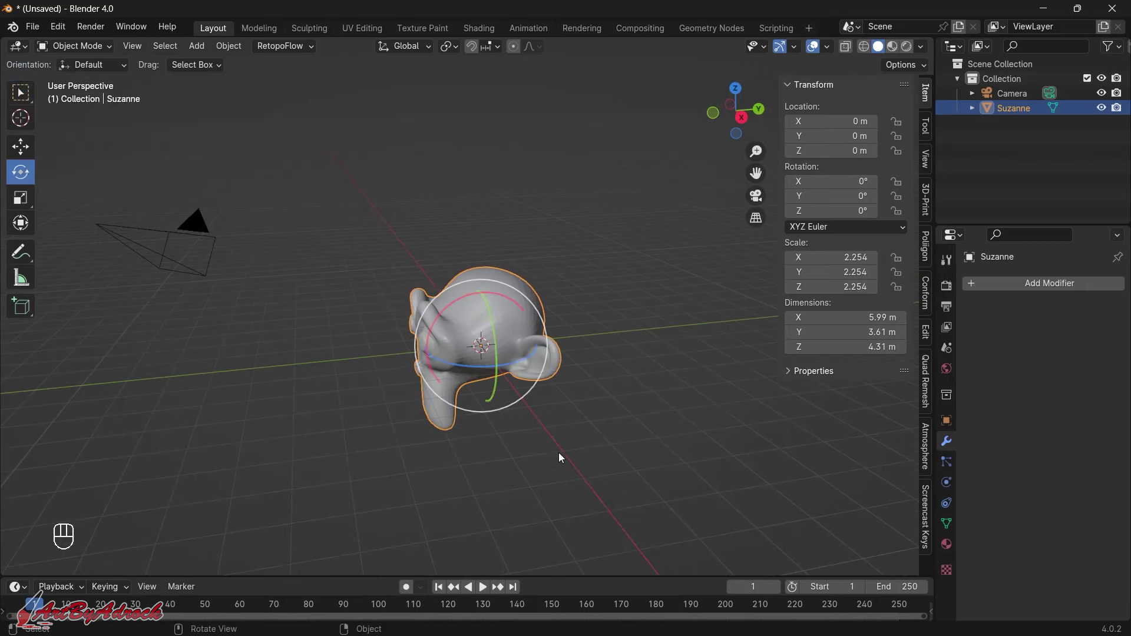
left_click_drag(454, 299, 528, 315)
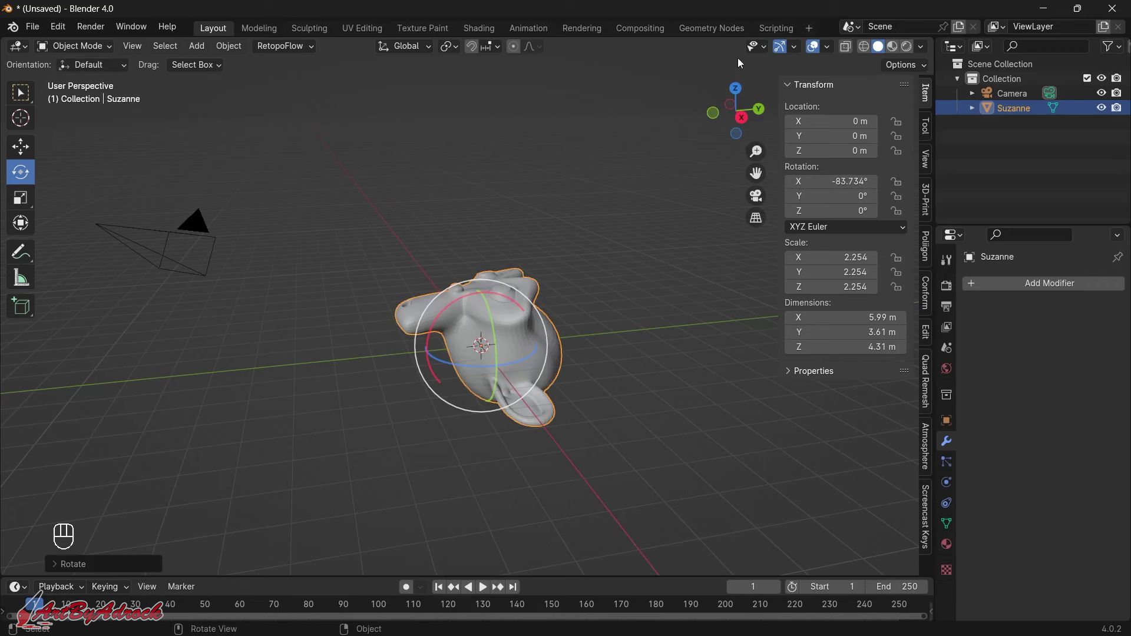
left_click(737, 90)
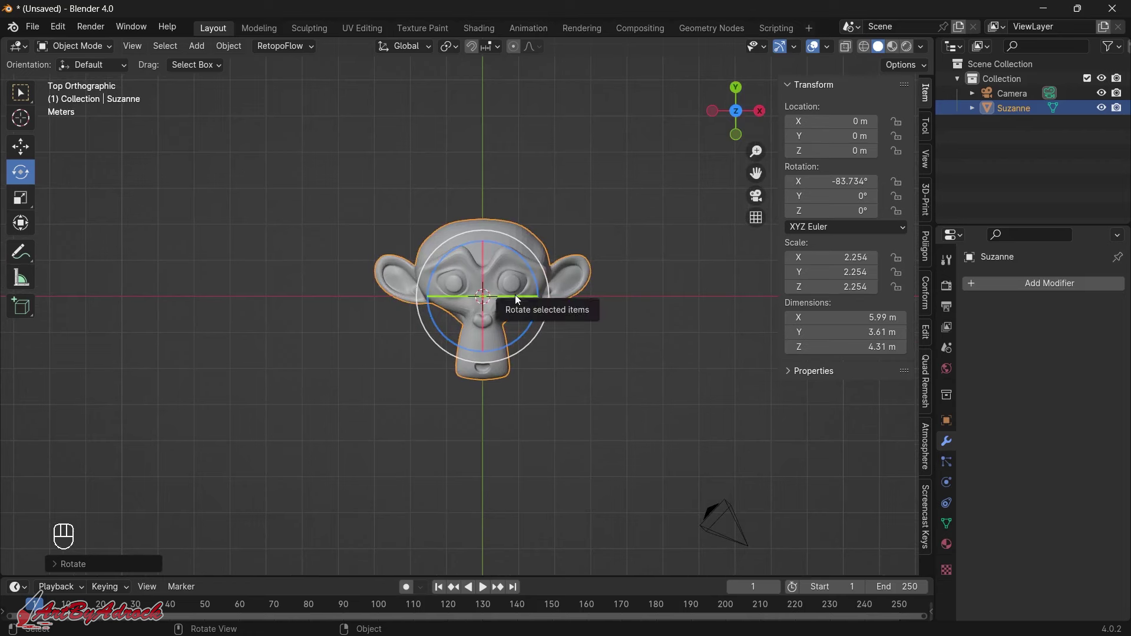
mouse_move(515, 295)
left_mouse_down()
mouse_move(529, 295)
mouse_move(528, 276)
mouse_move(529, 301)
mouse_move(537, 285)
mouse_move(520, 302)
mouse_move(521, 288)
left_mouse_up()
middle_click_drag(520, 287, 546, 391)
left_click(547, 391)
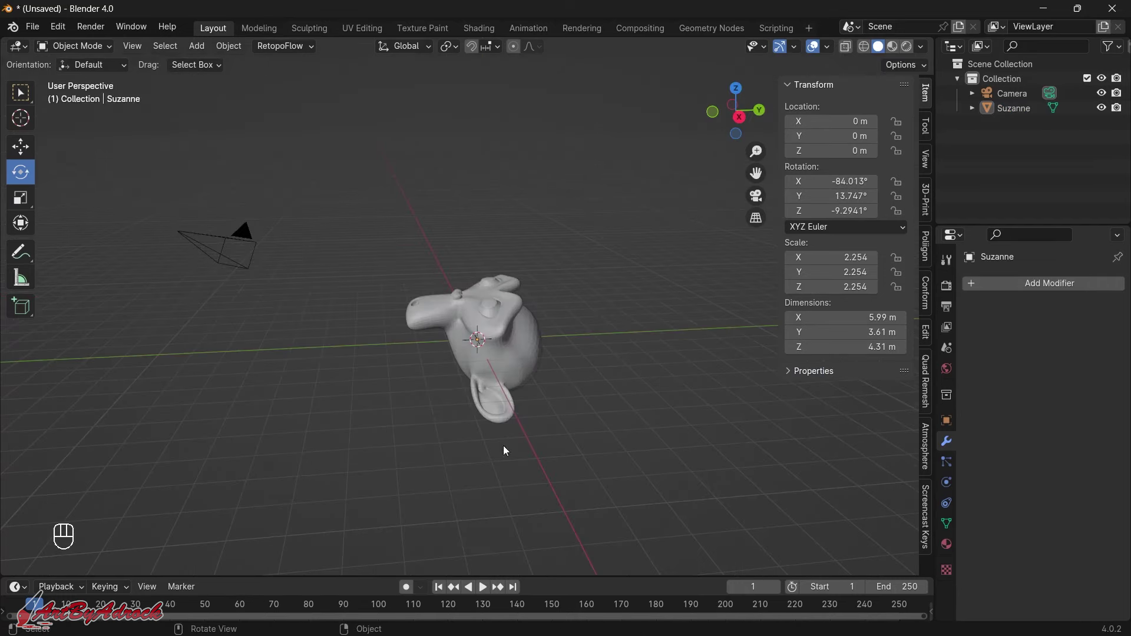
left_click(195, 234)
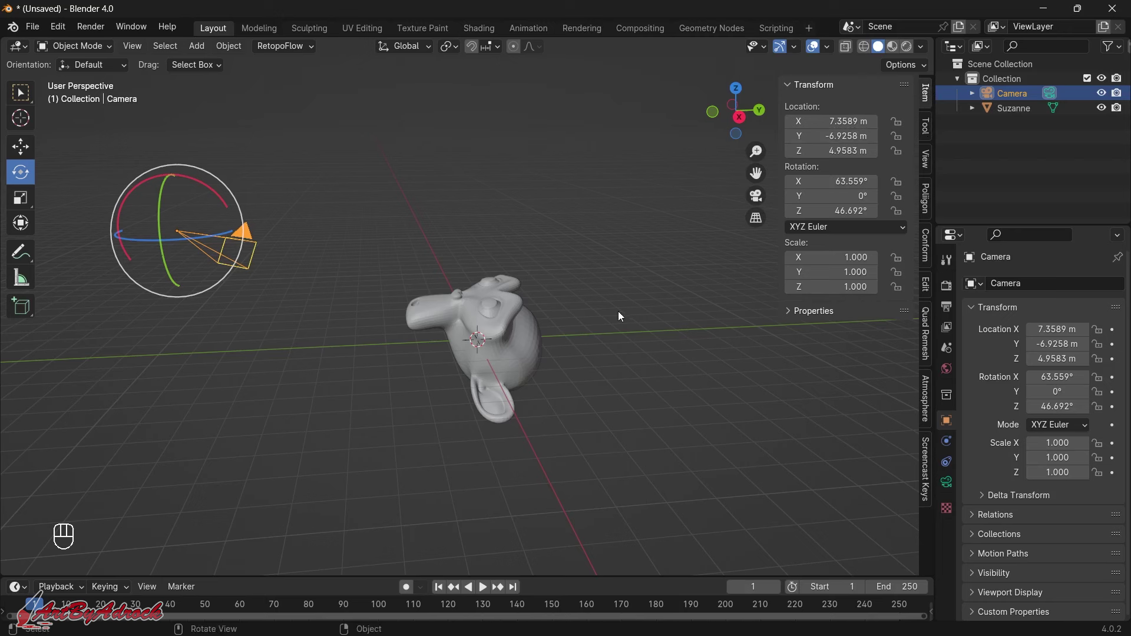
- Set the camera's location and rotation to 0 on all three axes
key("n")
key("n")
key("n")
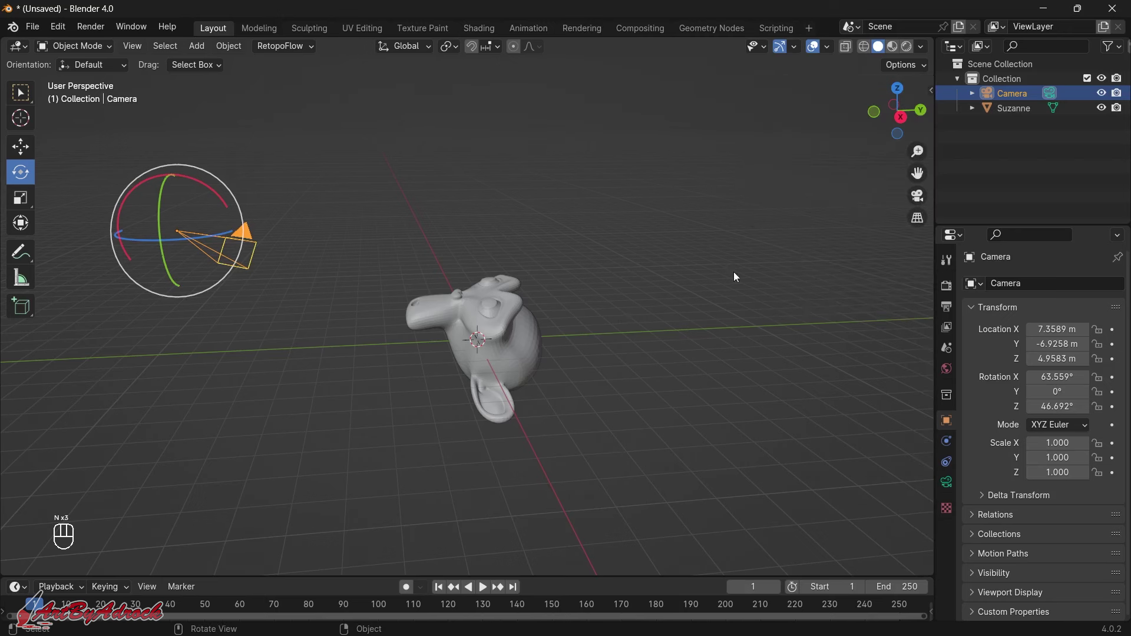
left_click(931, 94)
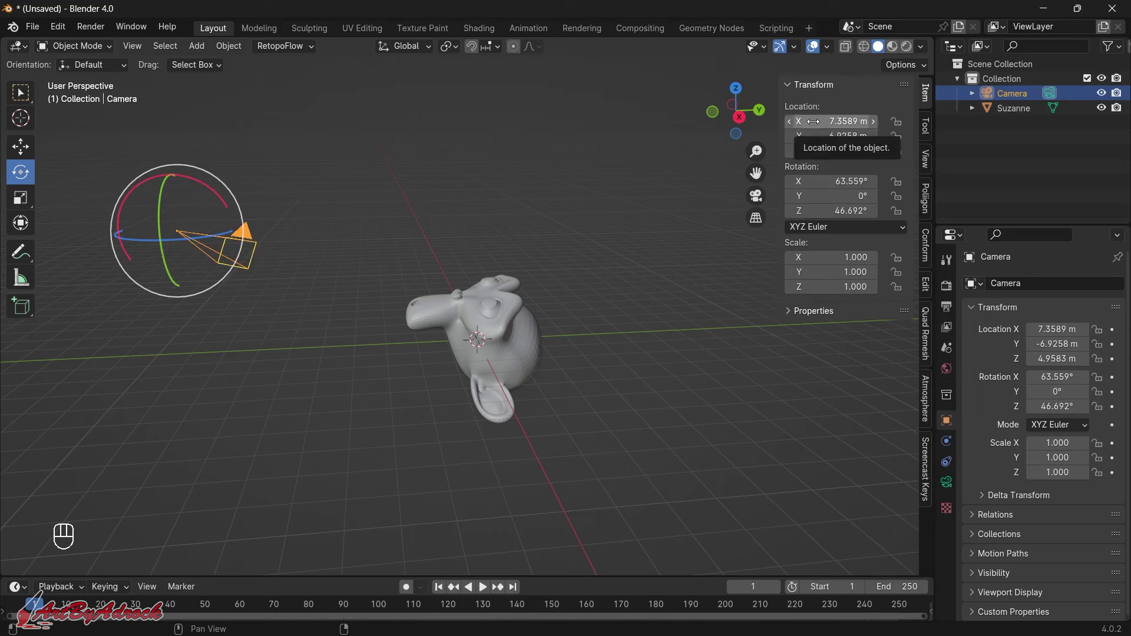
left_click_drag(813, 121, 813, 151, "shift")
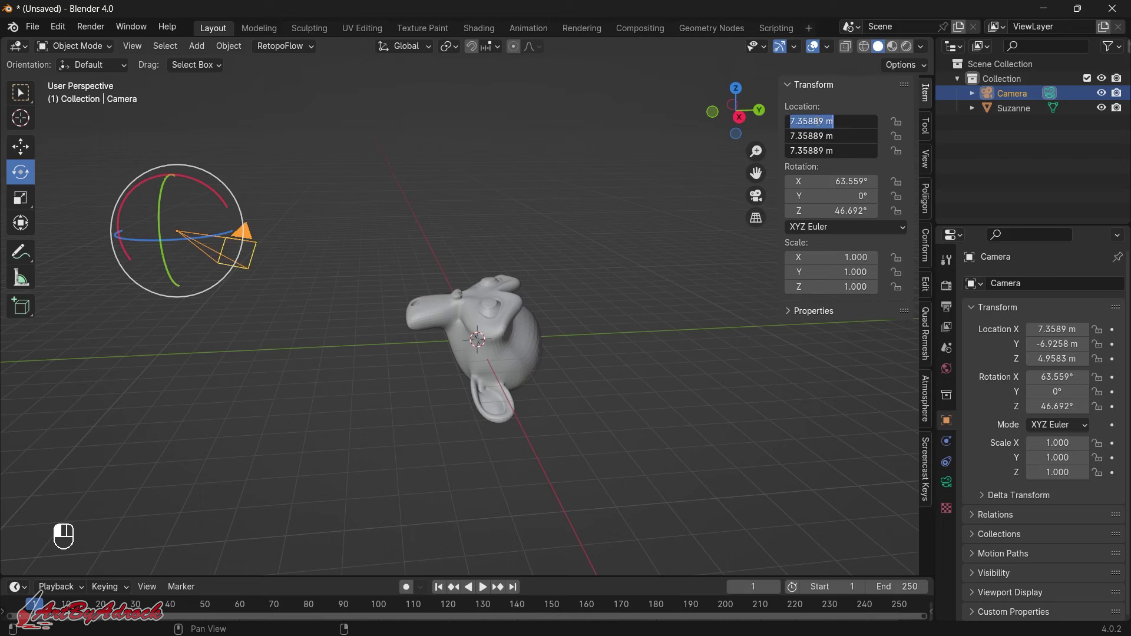
type("0")
key("Return")
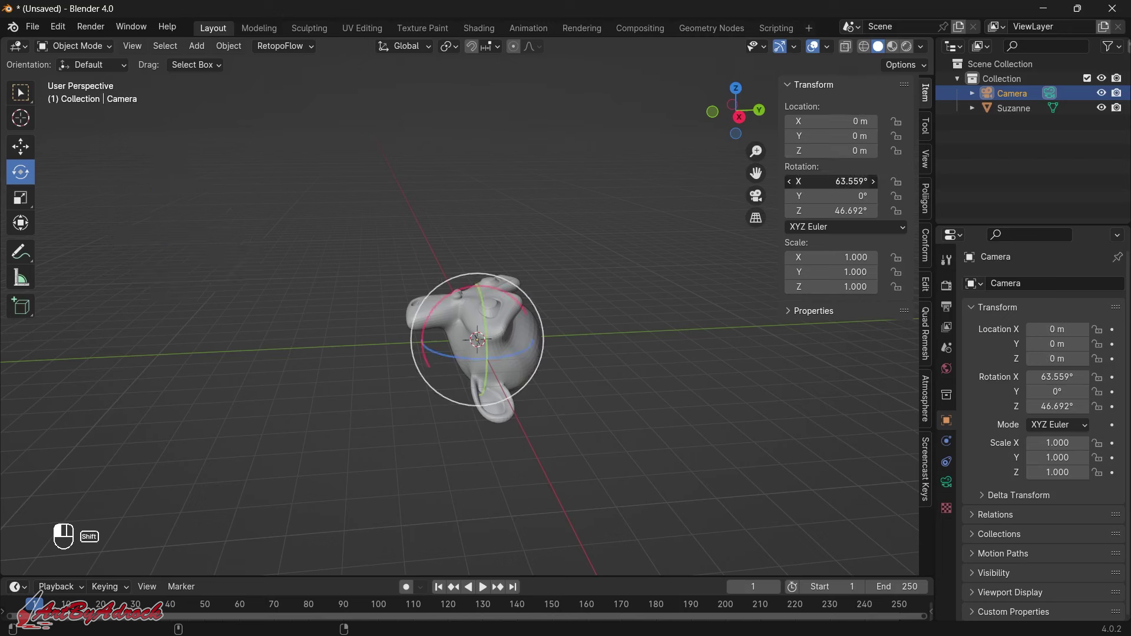
left_click_drag(831, 181, 828, 212)
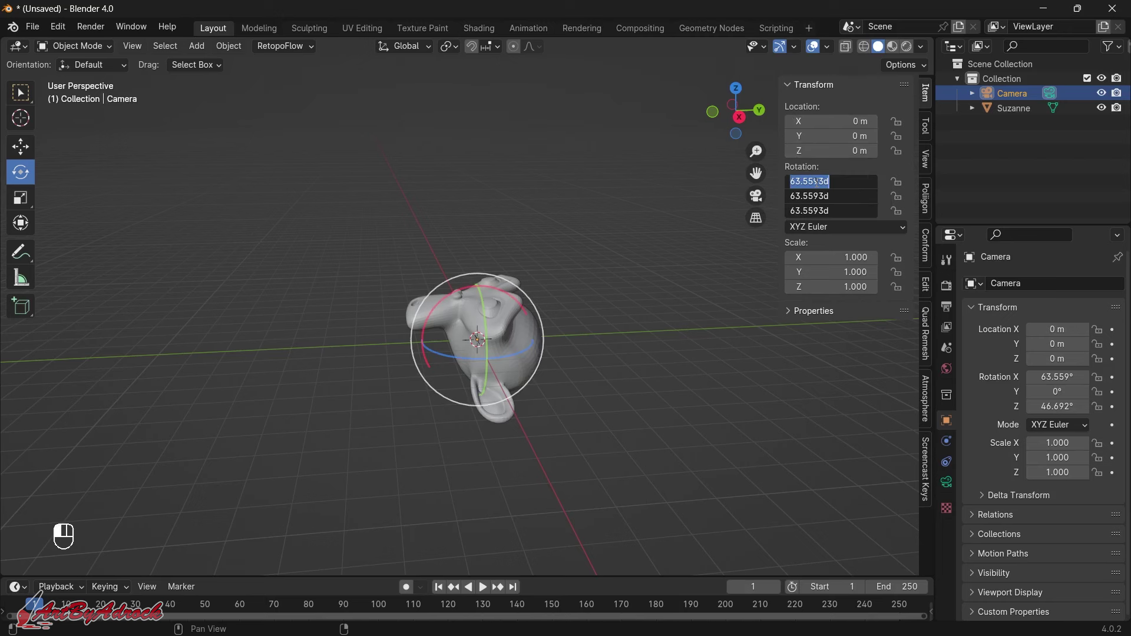
type("0")
key("Return")
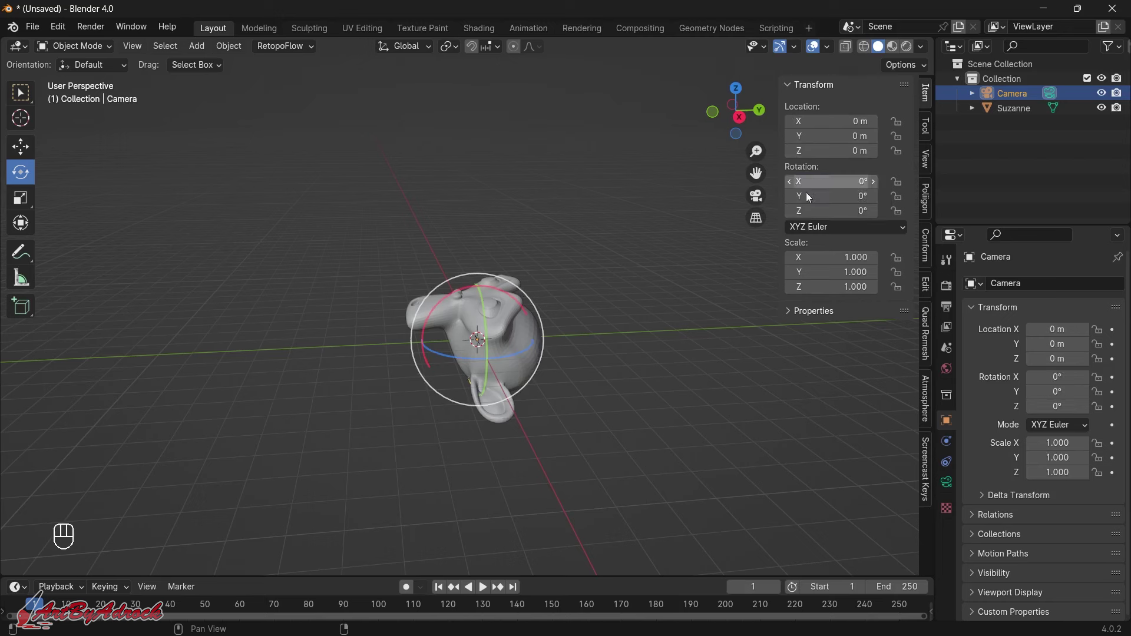
- Raise the camera to Z 5.0837 m above Suzanne and check the camera view
left_click(23, 152)
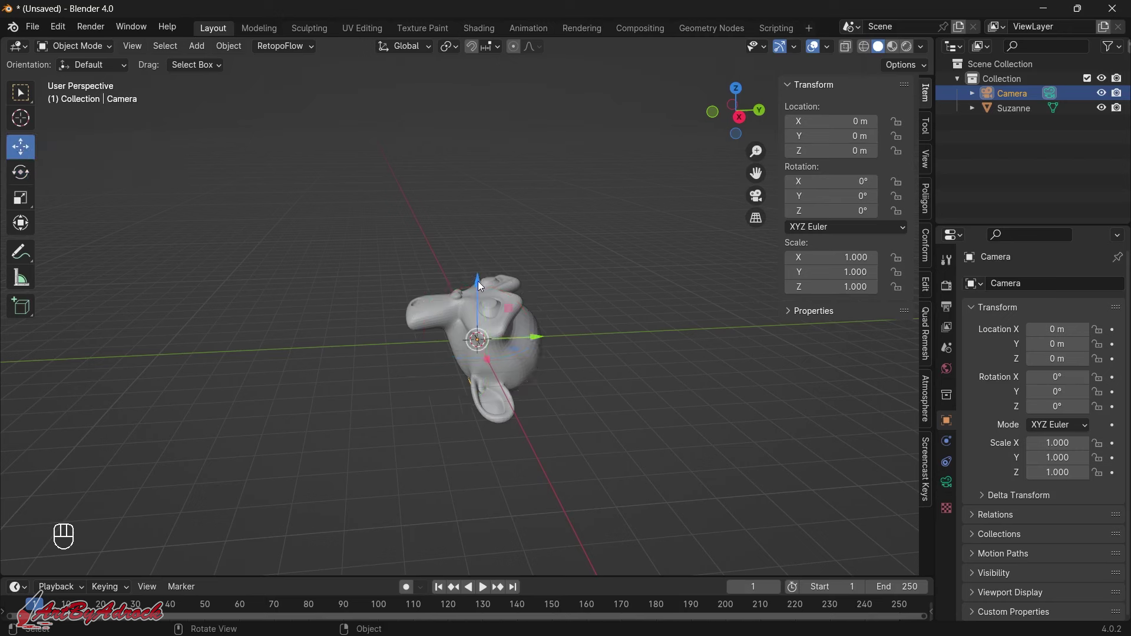
left_click_drag(478, 281, 492, 152)
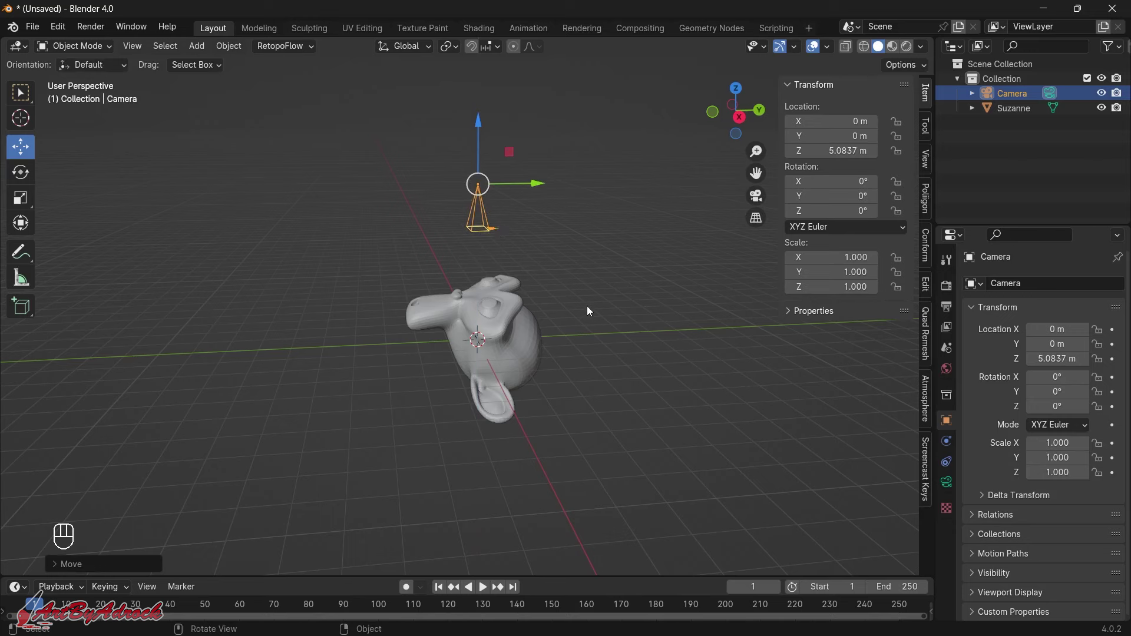
left_click(756, 196)
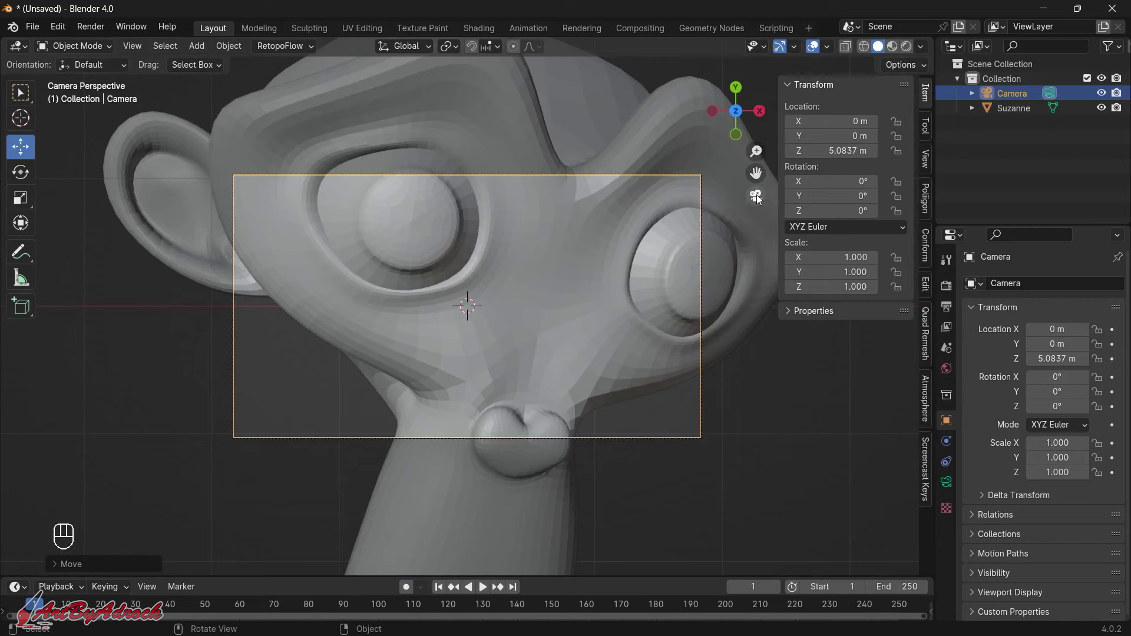
left_click(757, 194)
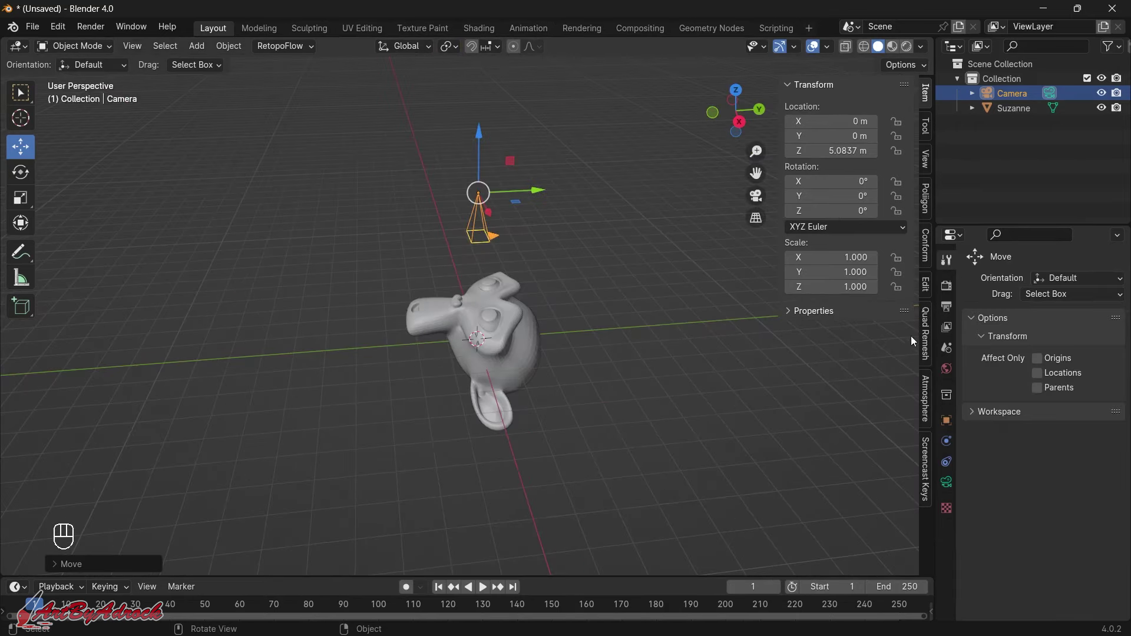
- Set Resolution X and Y to 512 px in Output Properties
left_click(946, 288)
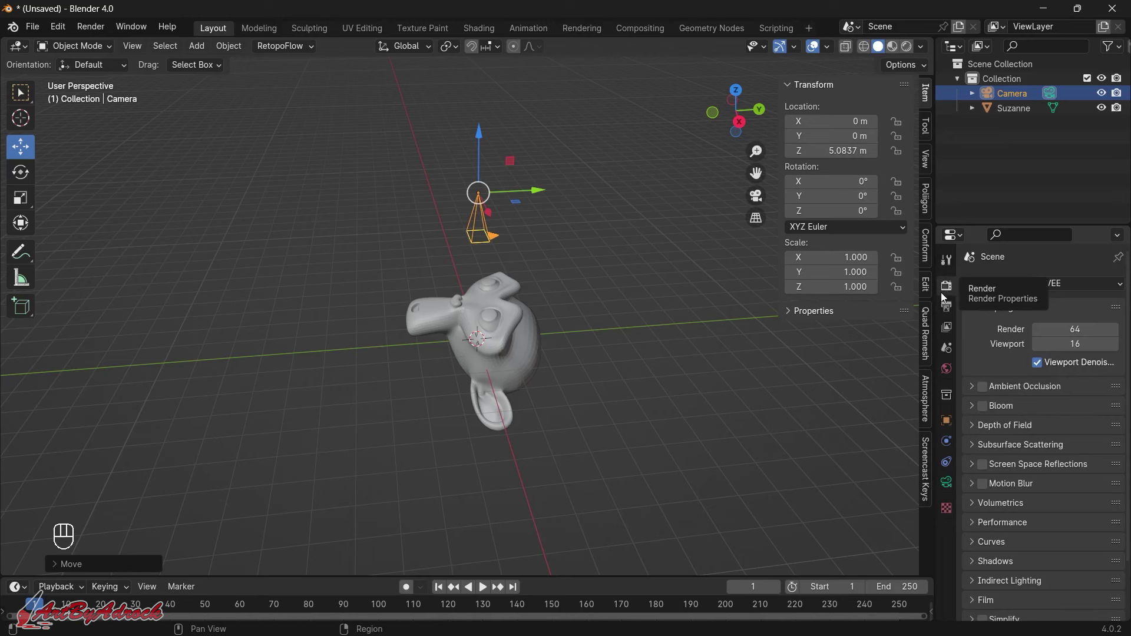
left_click(947, 309)
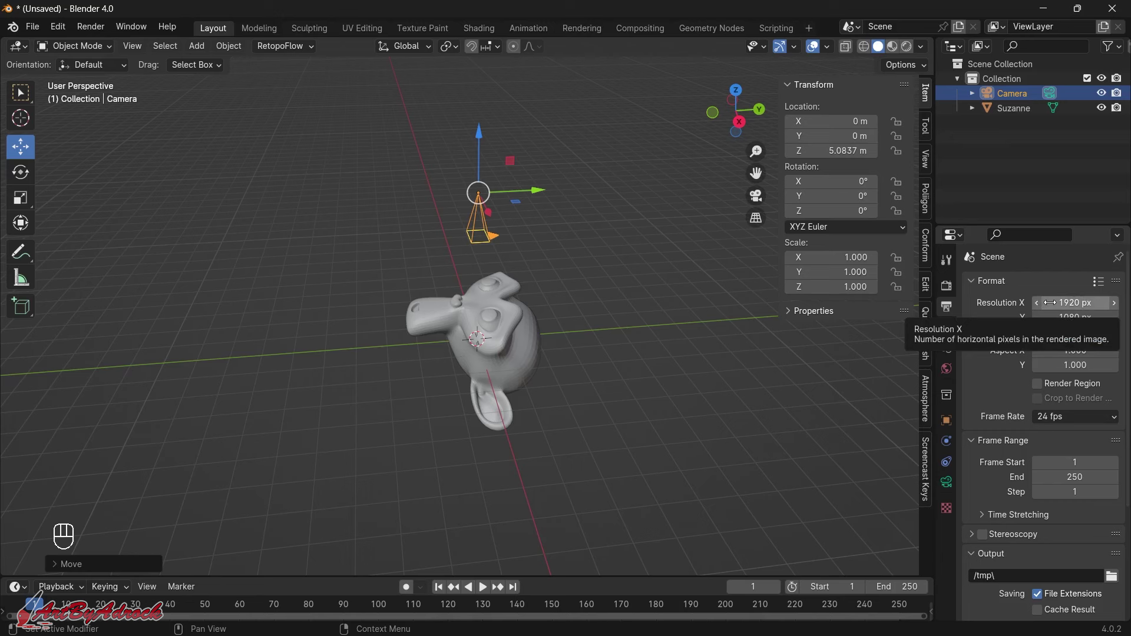
left_click_drag(1050, 302, 1050, 317, "shift")
type("512")
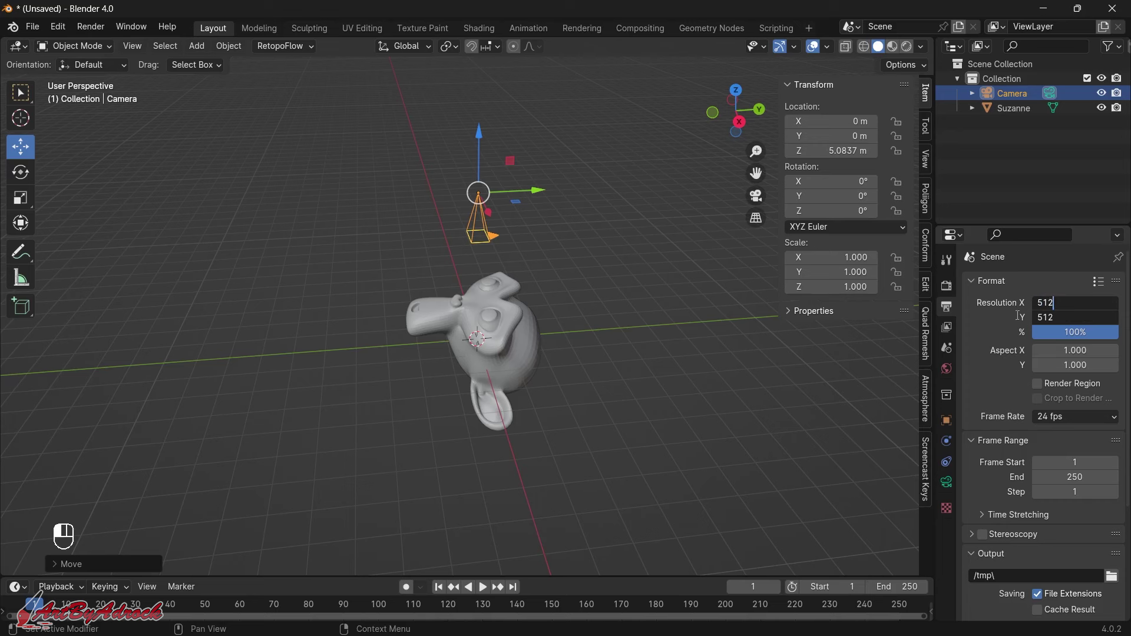
left_click(996, 332)
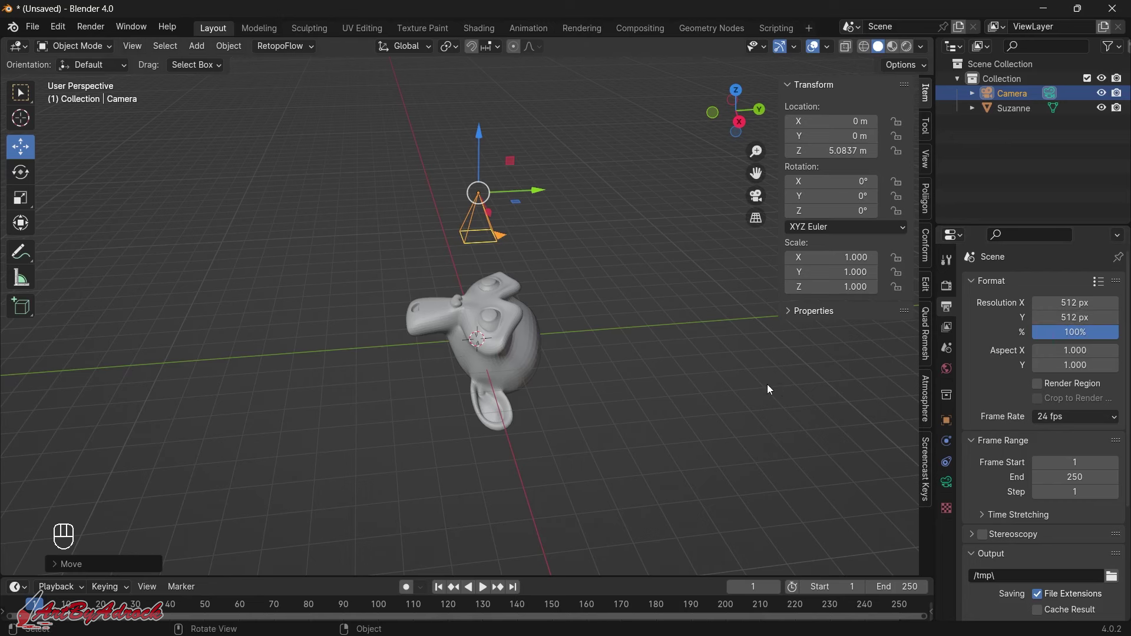
- Set the PNG output to 16-bit colour depth with 0% compression
scroll(979, 327, "down", 5)
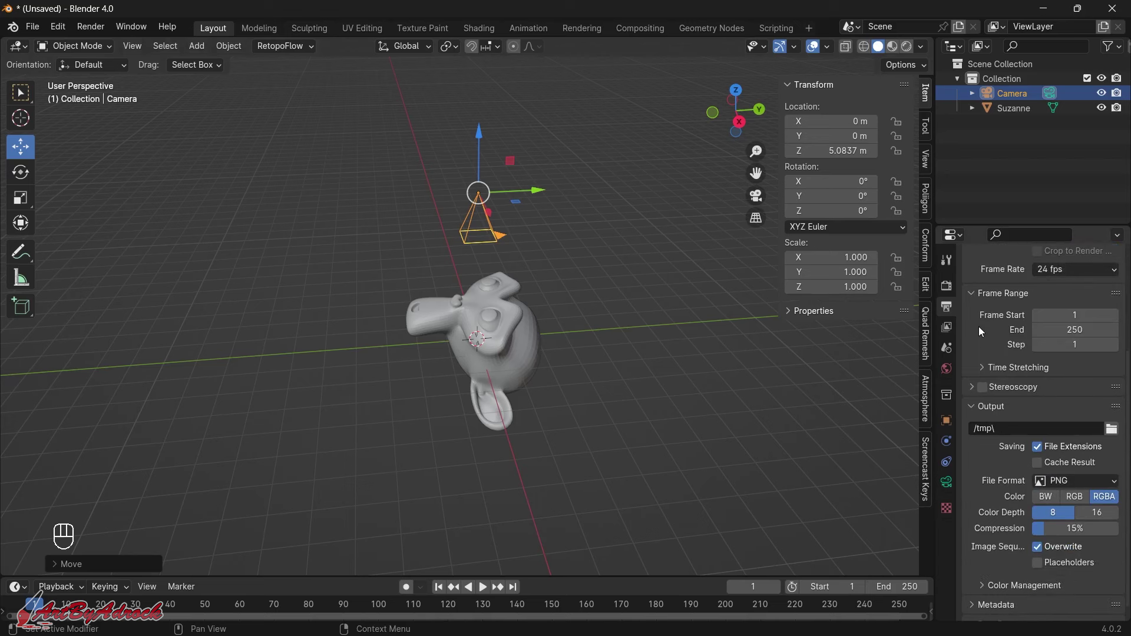
scroll(979, 332, "down", 1)
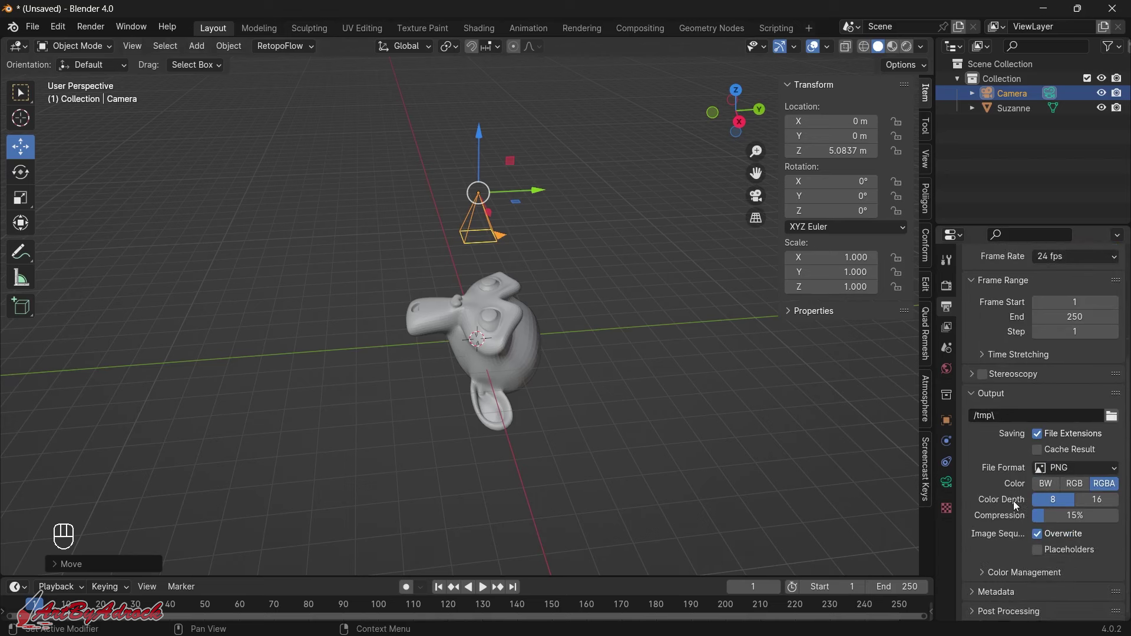
left_click(1056, 501)
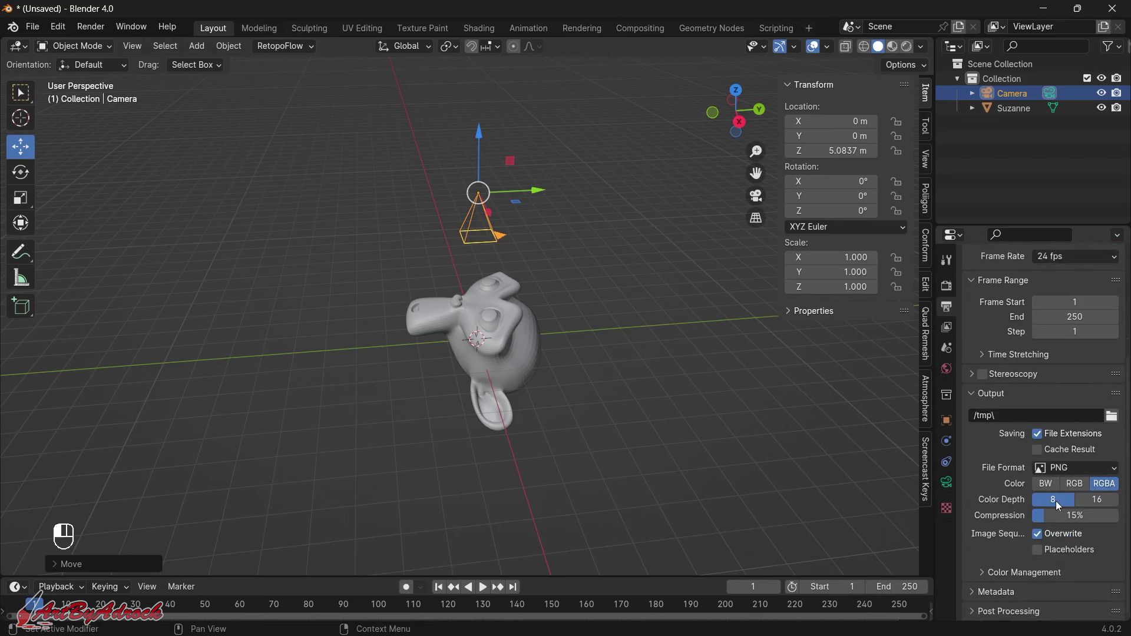
left_click(1099, 501)
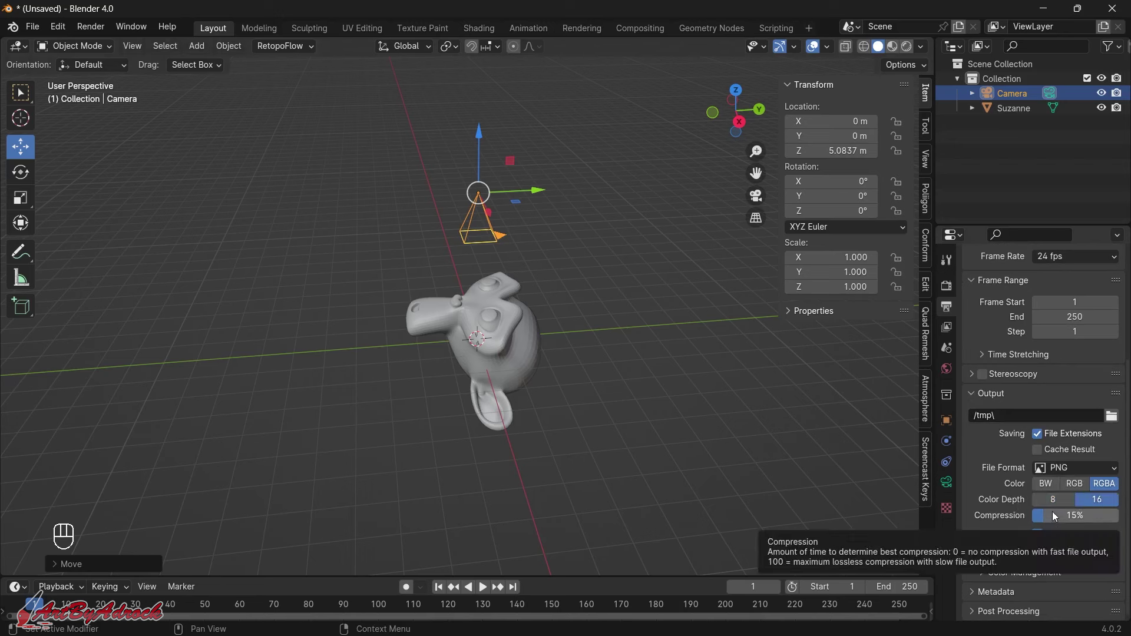
left_click_drag(1052, 511, 1016, 518)
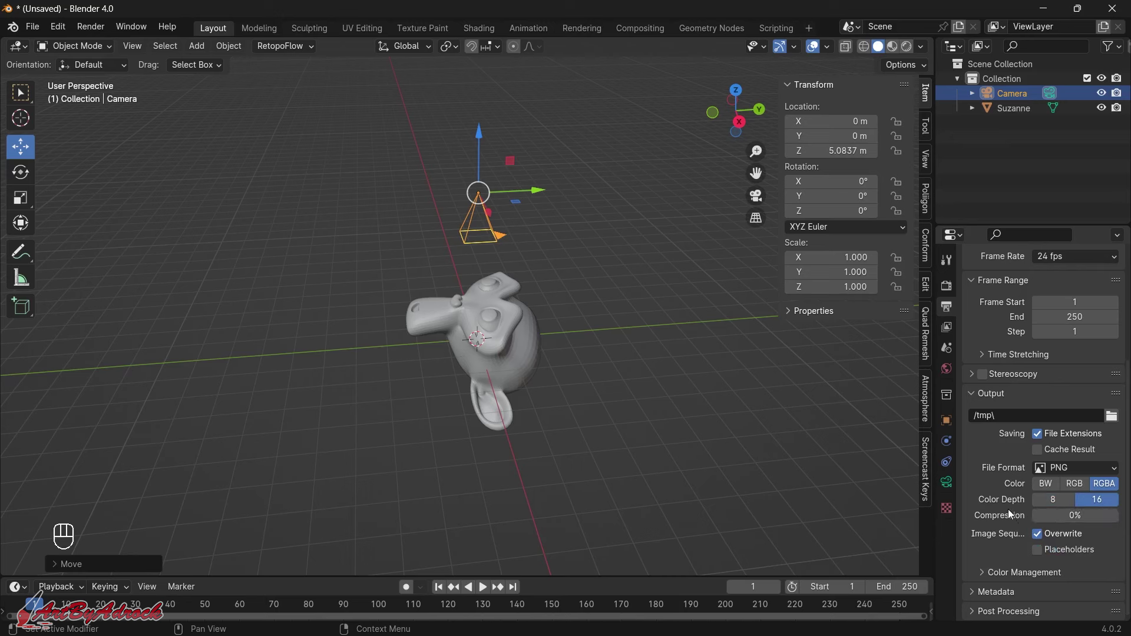
left_click(946, 328)
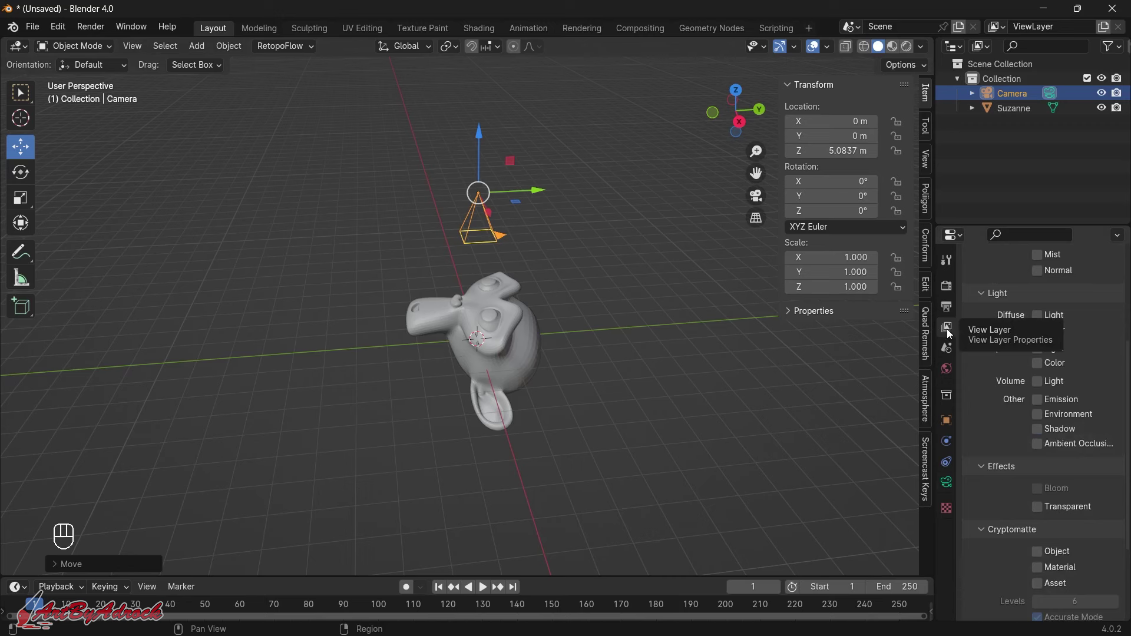
scroll(999, 383, "up", 5)
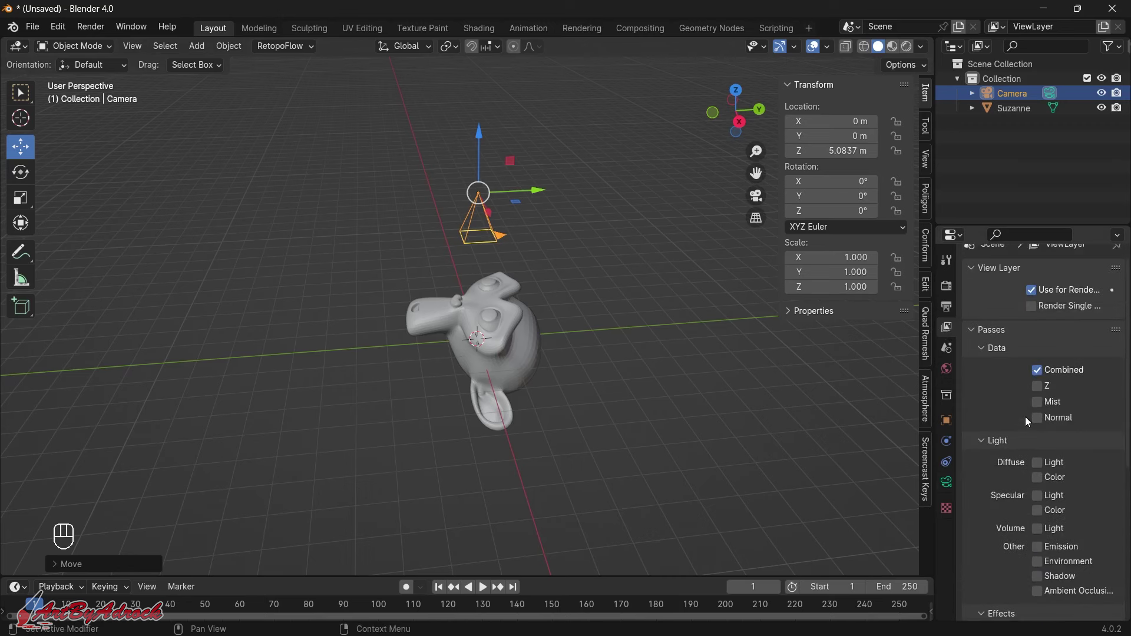
- Enable the Z data pass and show the camera's lens settings with the camera reselected
left_click(1037, 386)
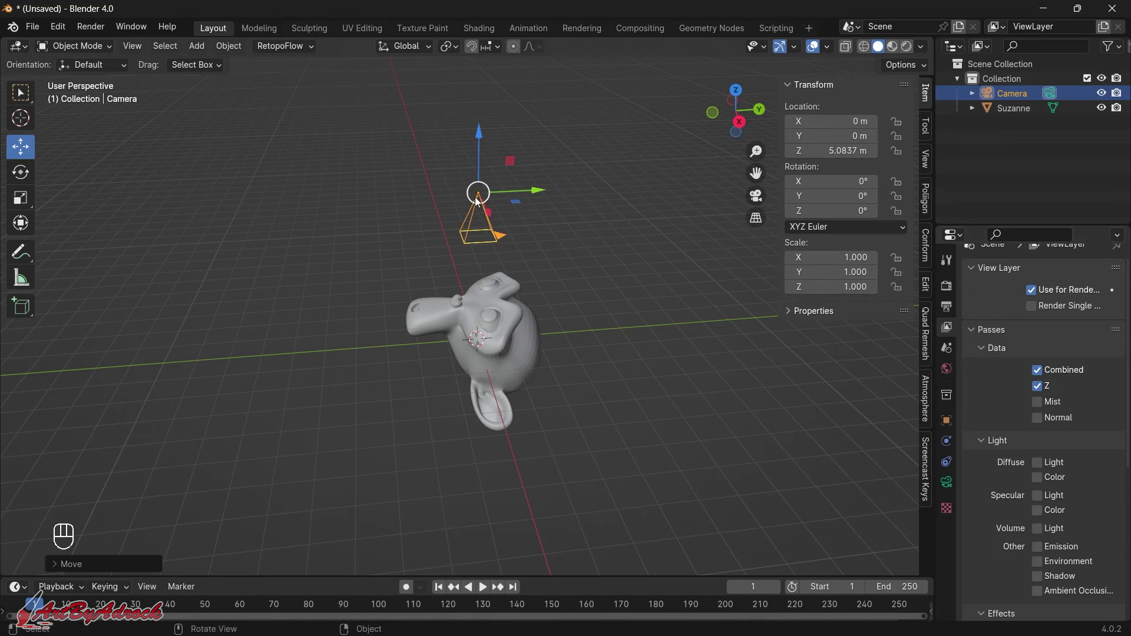
left_click(947, 484)
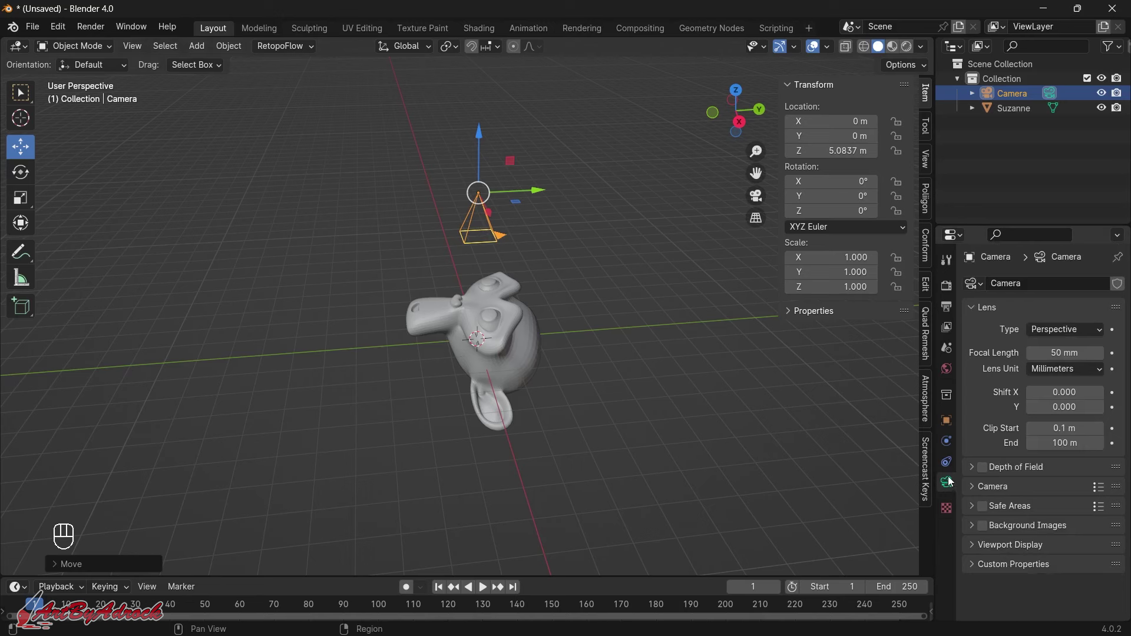
left_click(635, 259)
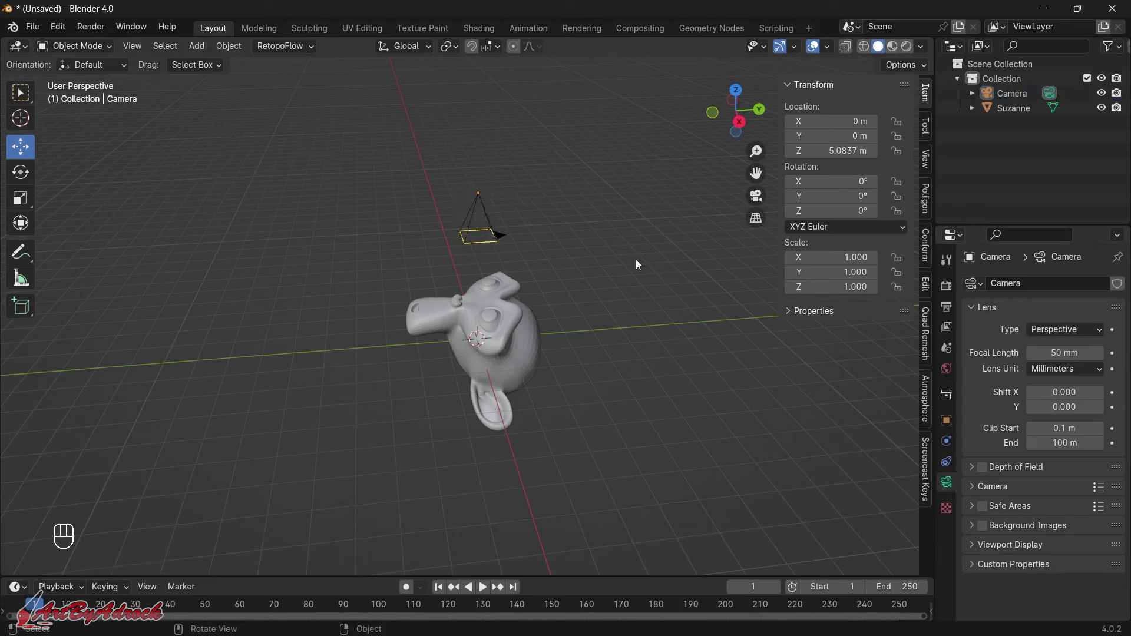
left_click(525, 339)
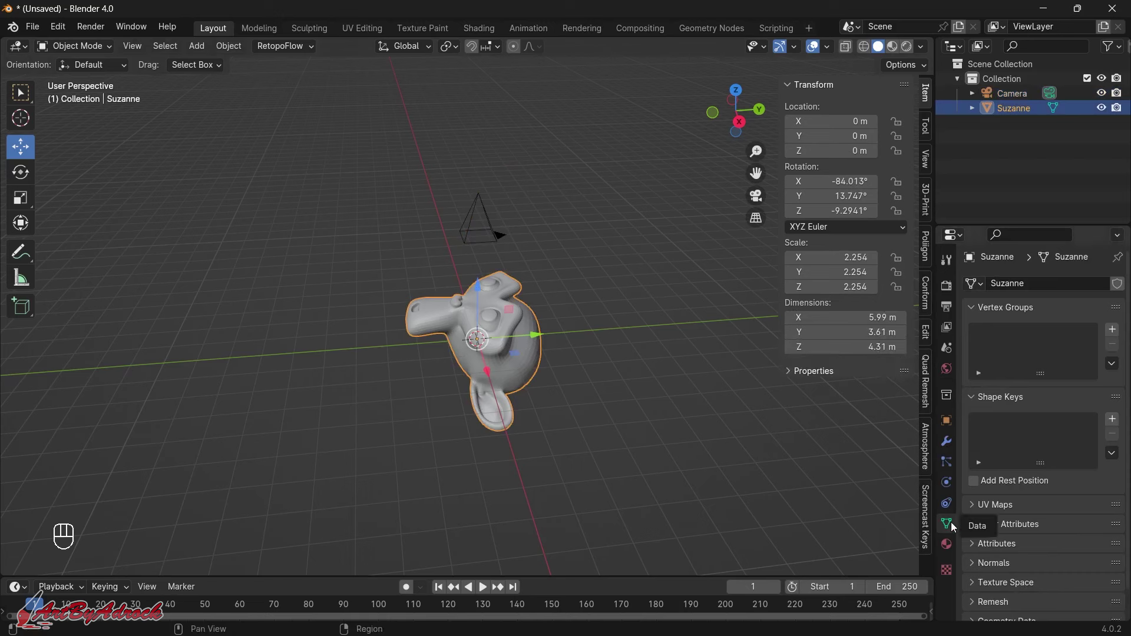
left_click(479, 200)
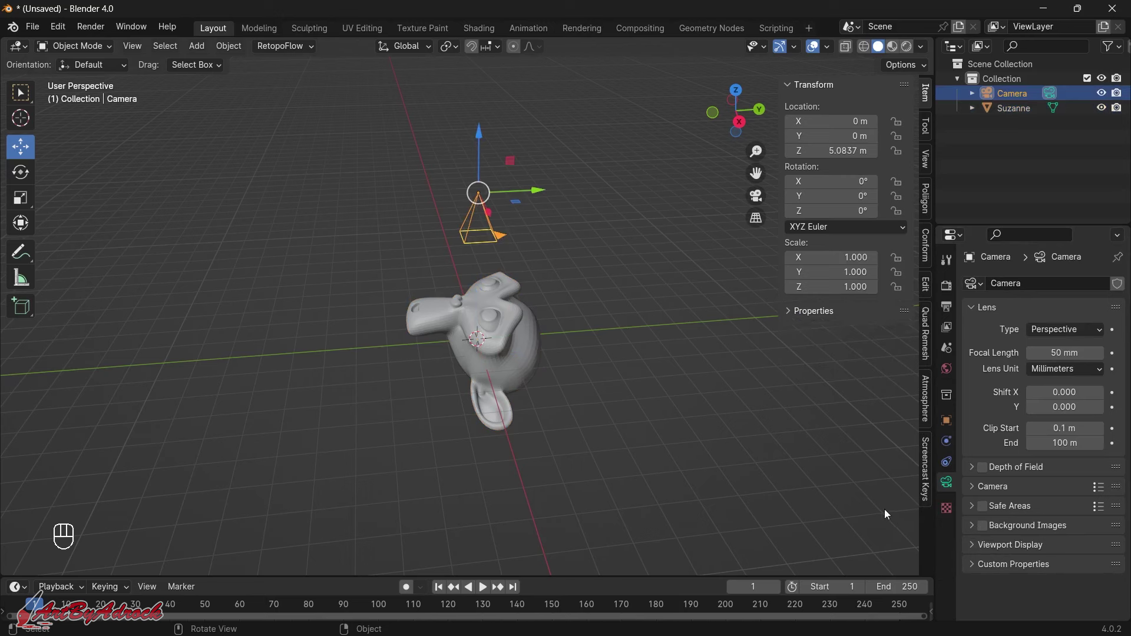
- Switch the camera lens type to Orthographic and look through the camera
left_click(1067, 330)
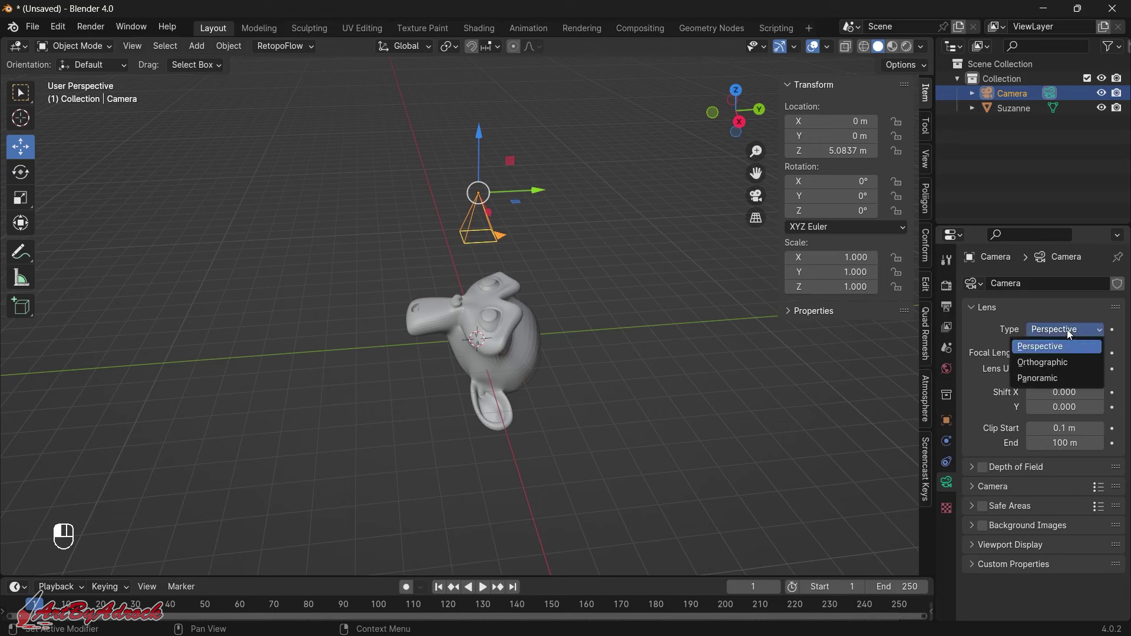
left_click(1036, 366)
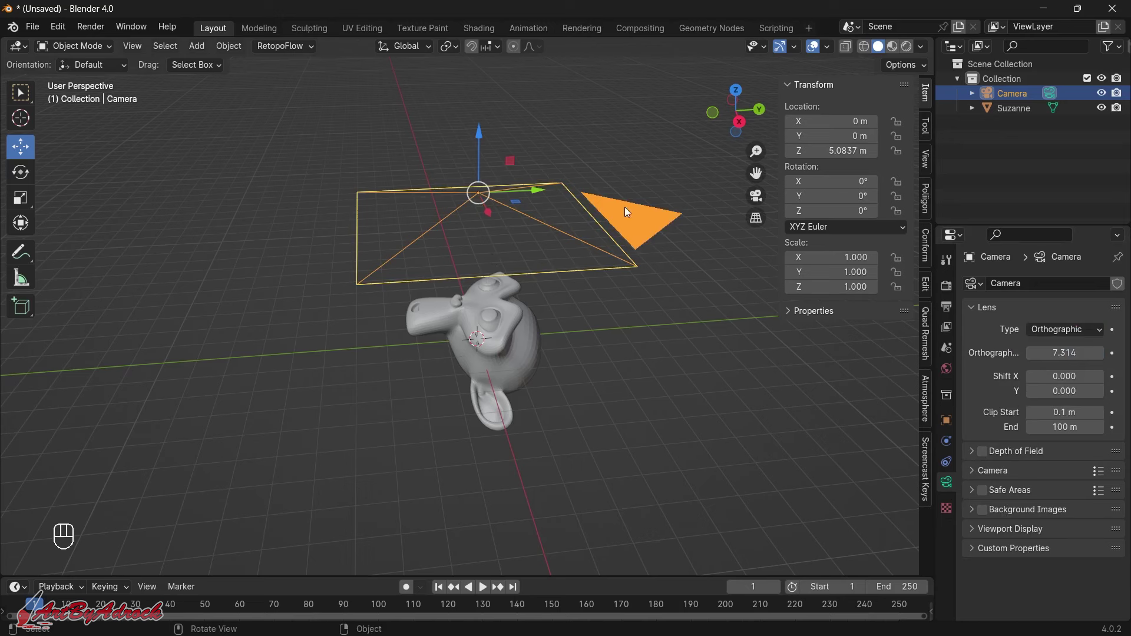
left_click(1055, 329)
left_click(1054, 345)
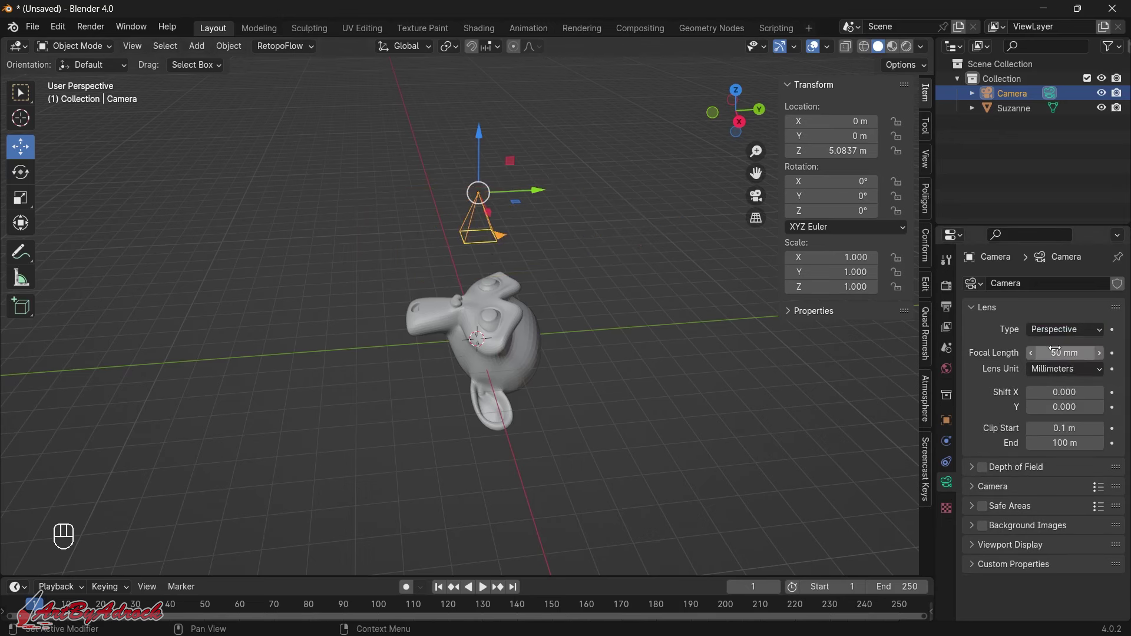
left_click(1056, 327)
left_click(1052, 365)
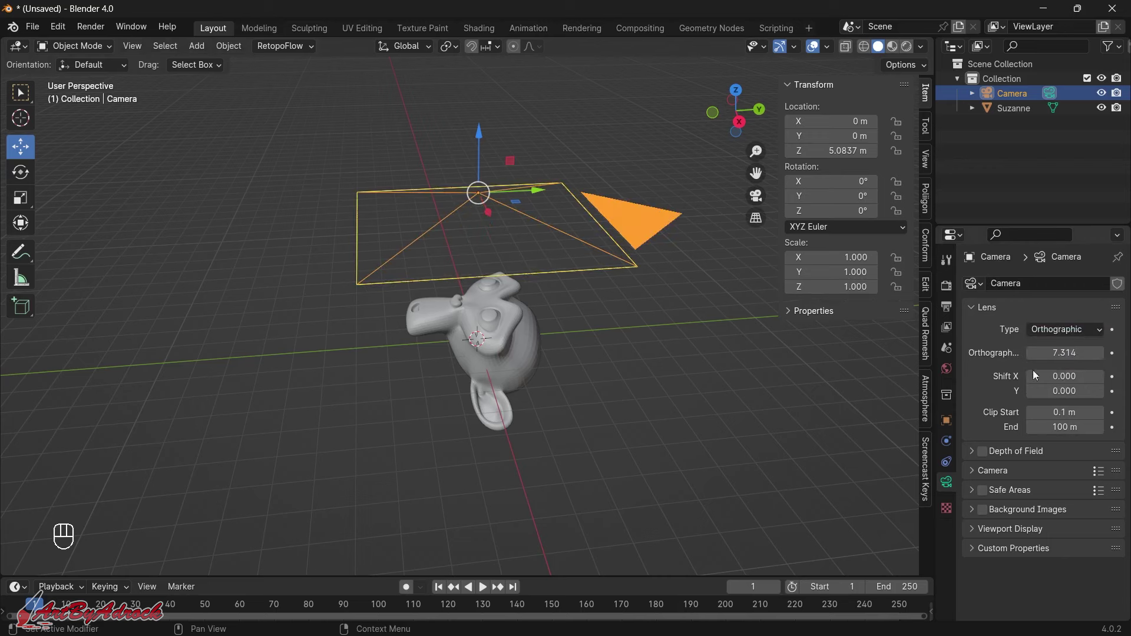
left_click(756, 196)
- Compare with Perspective, then return to Orthographic (scale 7.314) framing Suzanne's whole face
left_click(1053, 331)
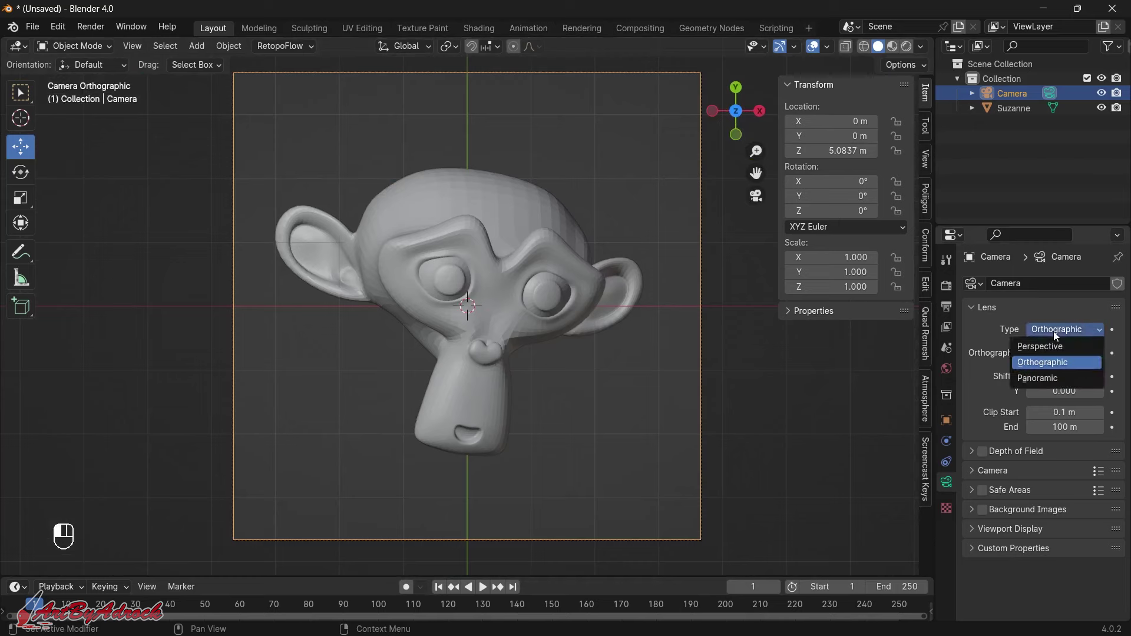
left_click(1054, 349)
left_click(1055, 331)
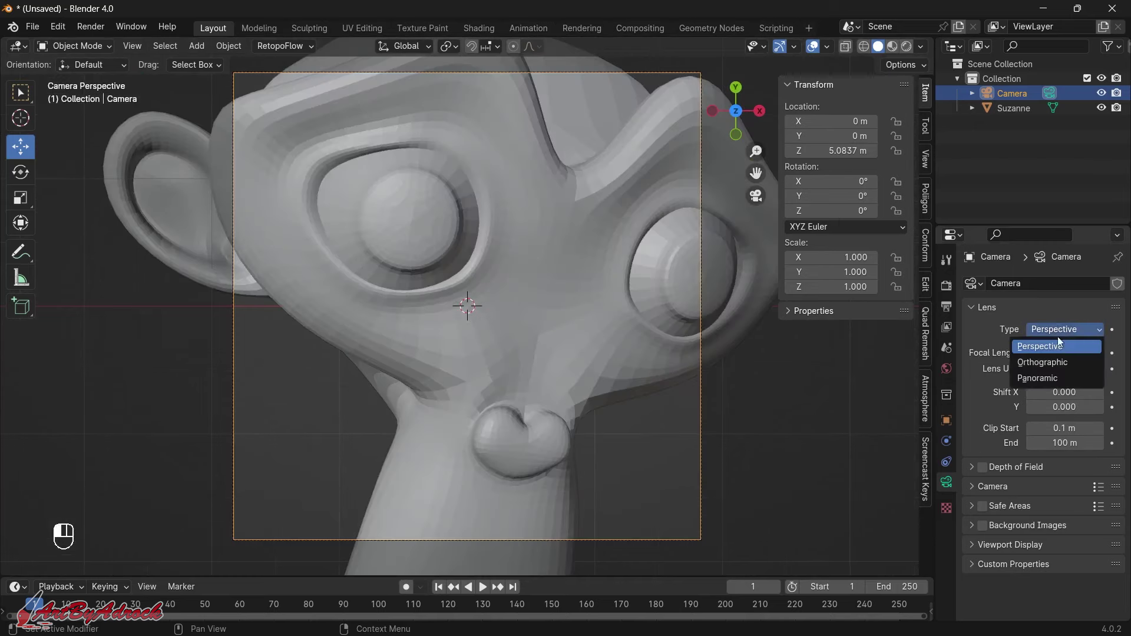
left_click(1058, 359)
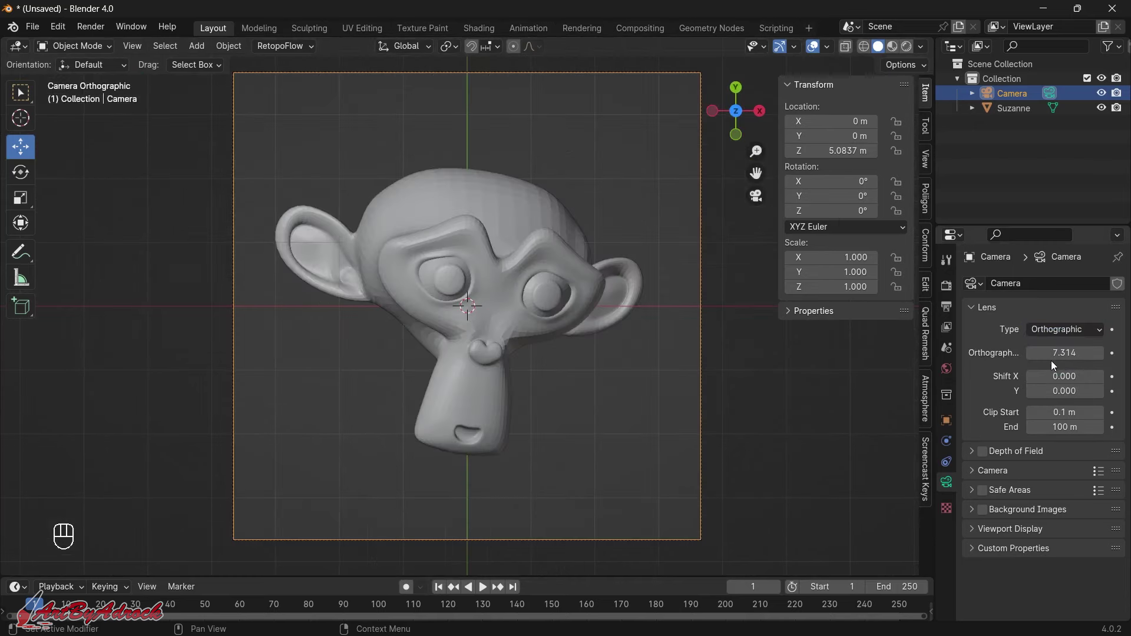
left_click(753, 196)
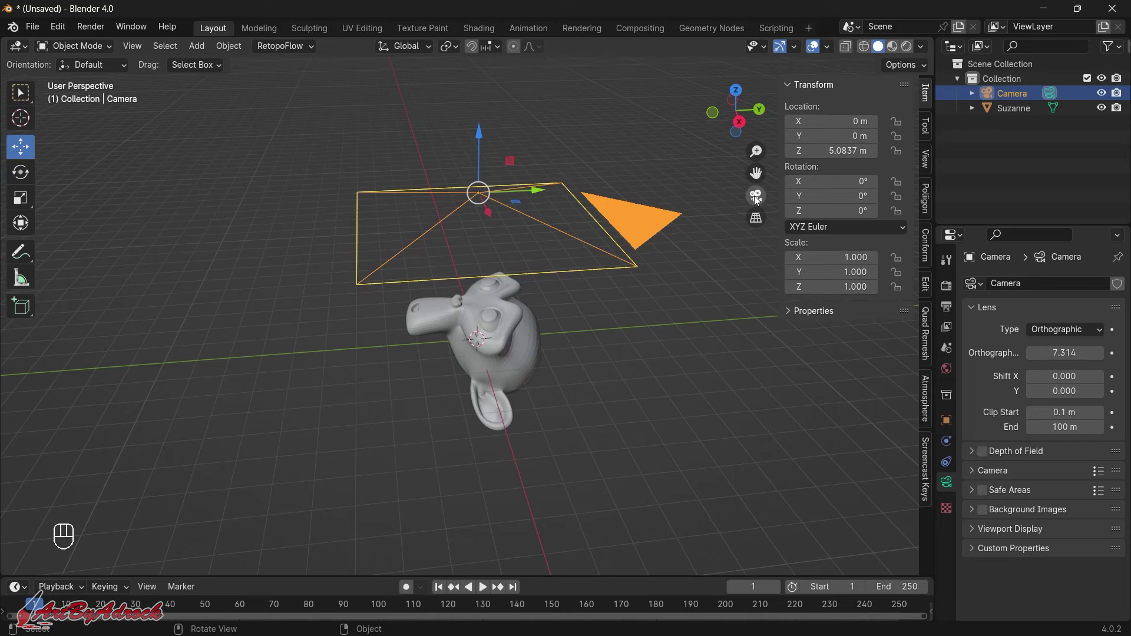
left_click(755, 196)
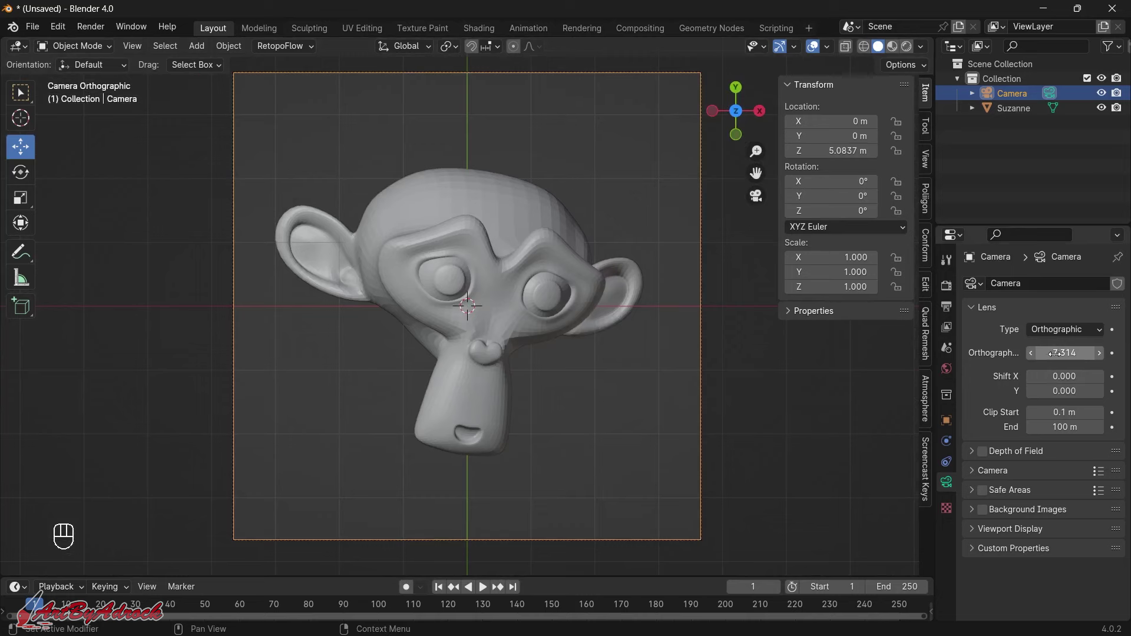
- Enable Lock Camera to View and pan so Suzanne sits centred in the camera frame
mouse_move(1064, 353)
left_mouse_down()
mouse_move(1090, 353)
mouse_move(1031, 353)
mouse_move(1056, 352)
left_mouse_up()
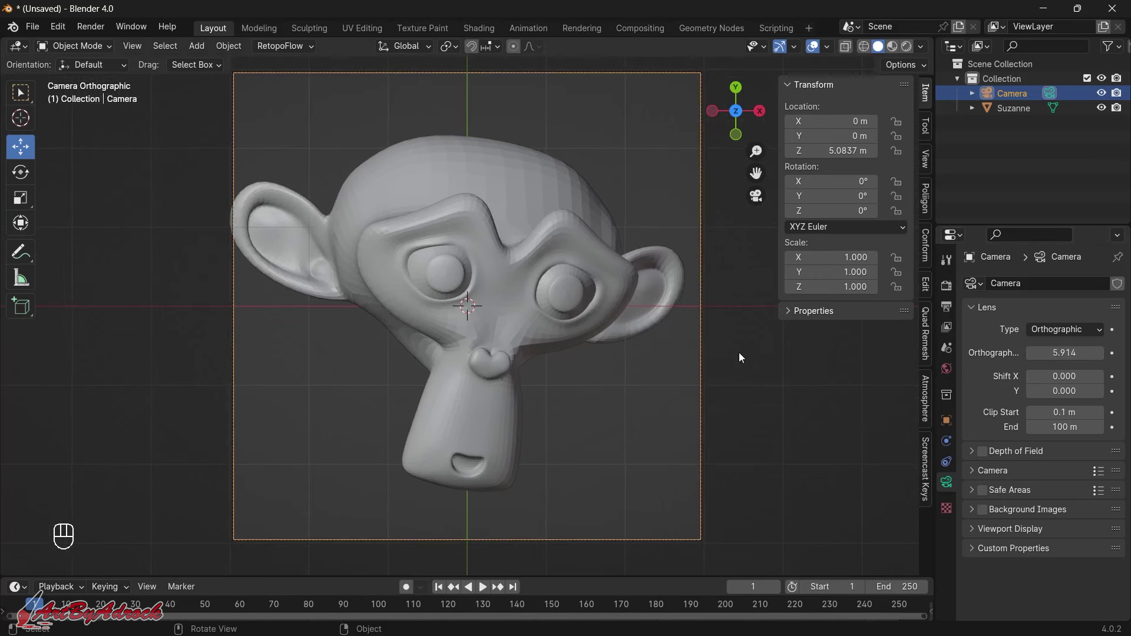
left_click(925, 161)
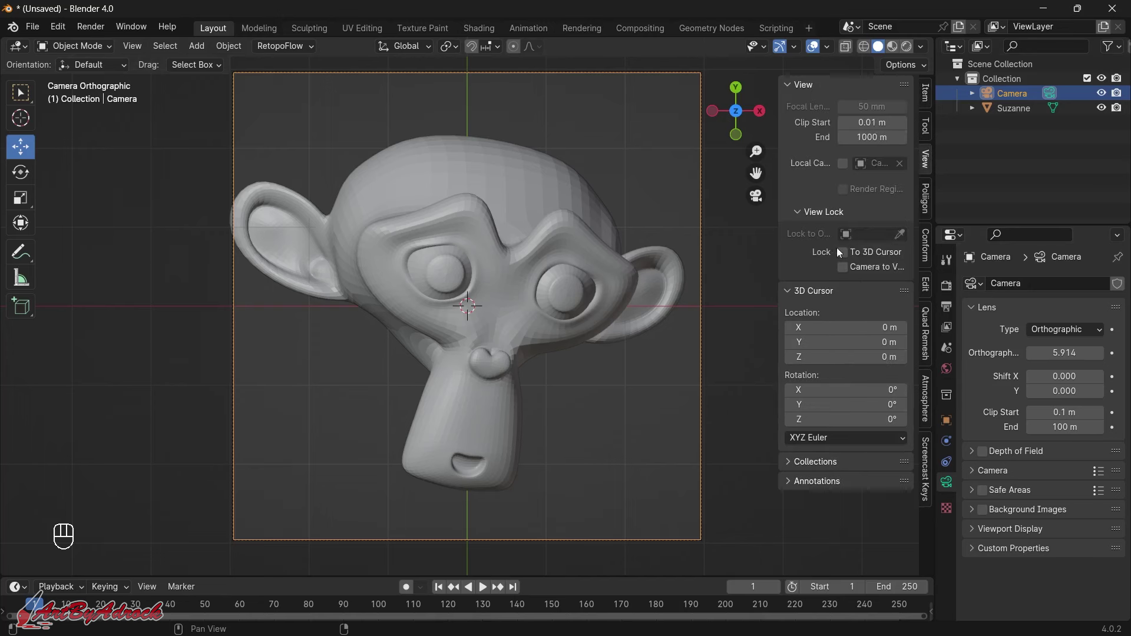
left_click(842, 267)
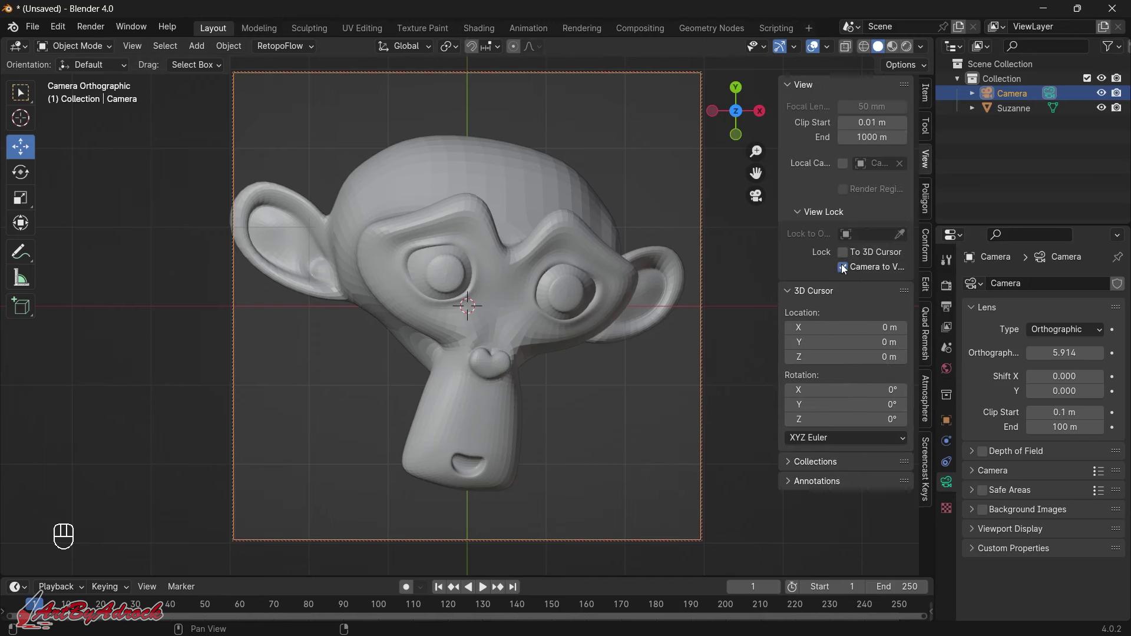
key("shift")
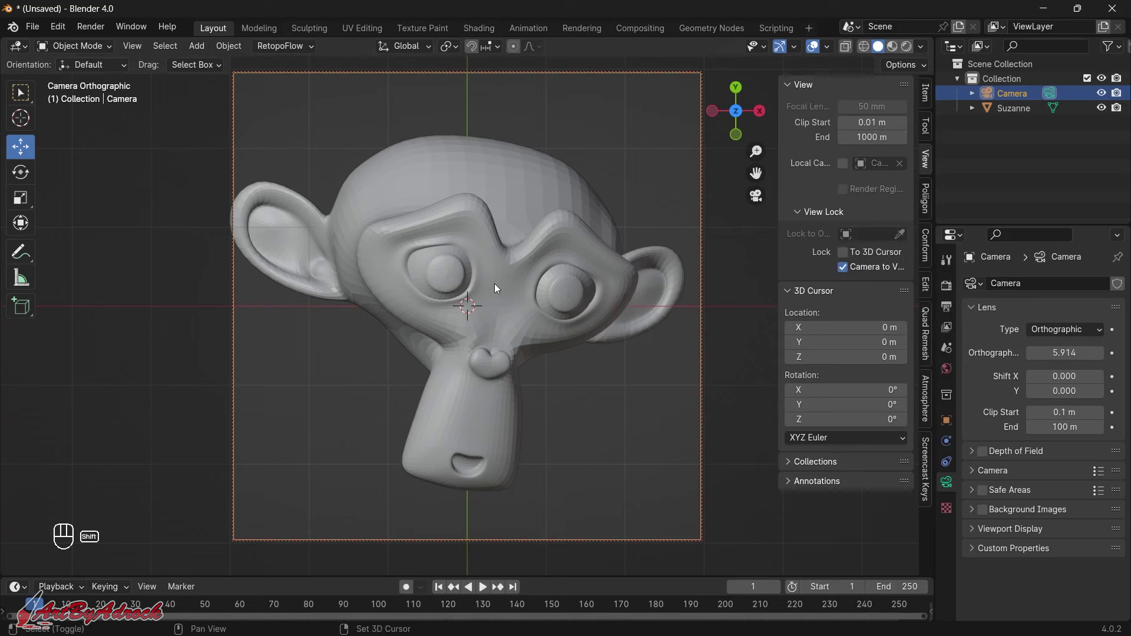
mouse_move(494, 284)
middle_mouse_down("shift")
mouse_move(511, 303)
mouse_move(609, 269)
mouse_move(523, 263)
mouse_move(504, 292)
middle_mouse_up("shift")
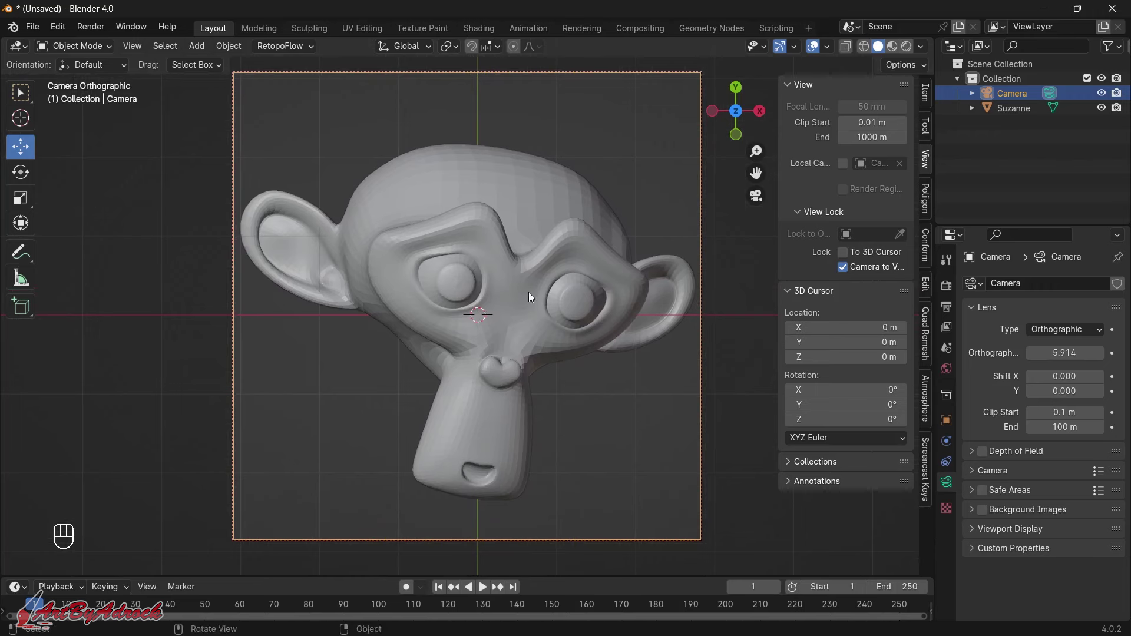
- Set the camera's Orthographic Scale to 6.214
left_click(1030, 353)
double_click(1105, 357)
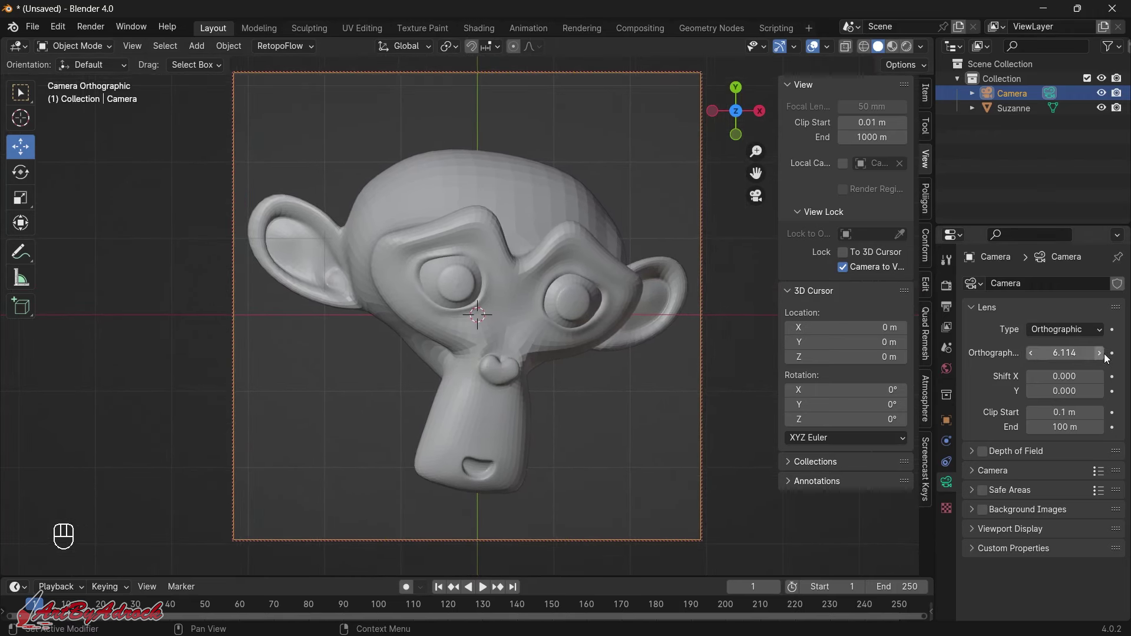
double_click(1105, 357)
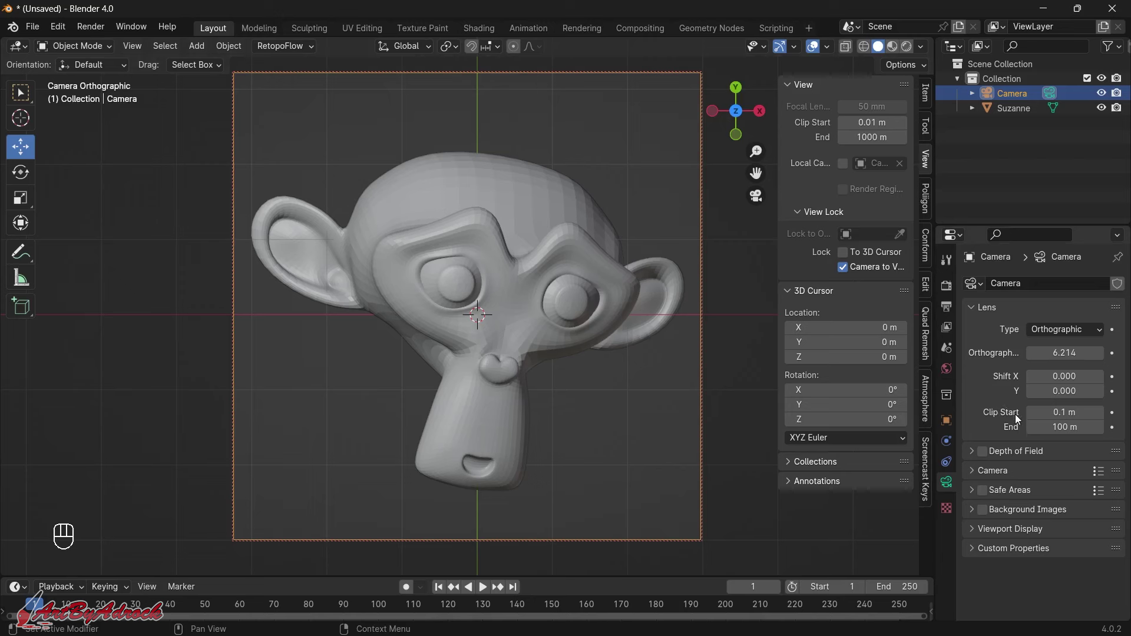
- Set the camera's Clip Start to 0, which becomes 0.000001 m
left_click(1068, 412)
type("0")
key("Return")
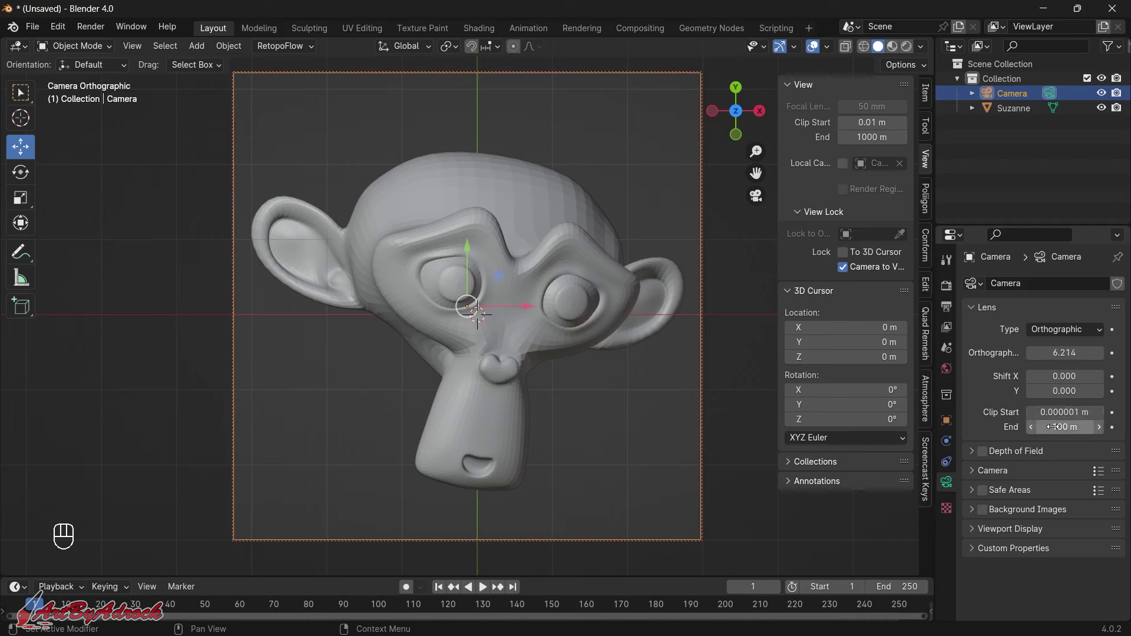
- Adjust the camera's Clip End until it settles at 6.8 m
left_click_drag(1055, 427, 1099, 427)
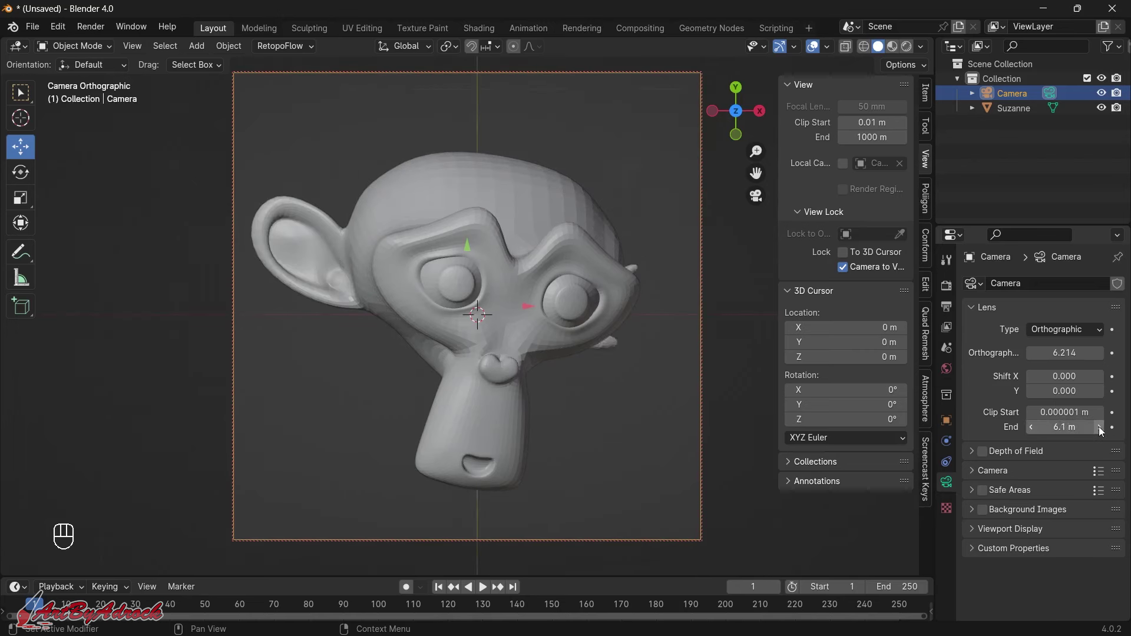
left_click(1098, 427)
left_click(1098, 426)
left_click(1098, 427)
left_click(1099, 426)
left_click(1098, 426)
left_click(1099, 427)
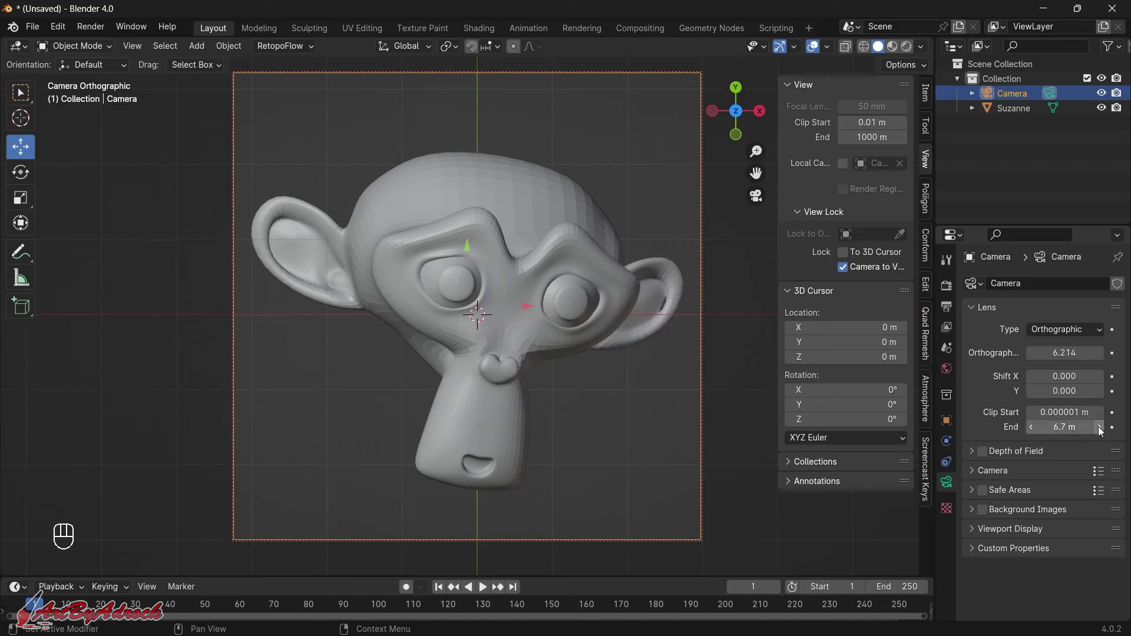
left_click(1098, 427)
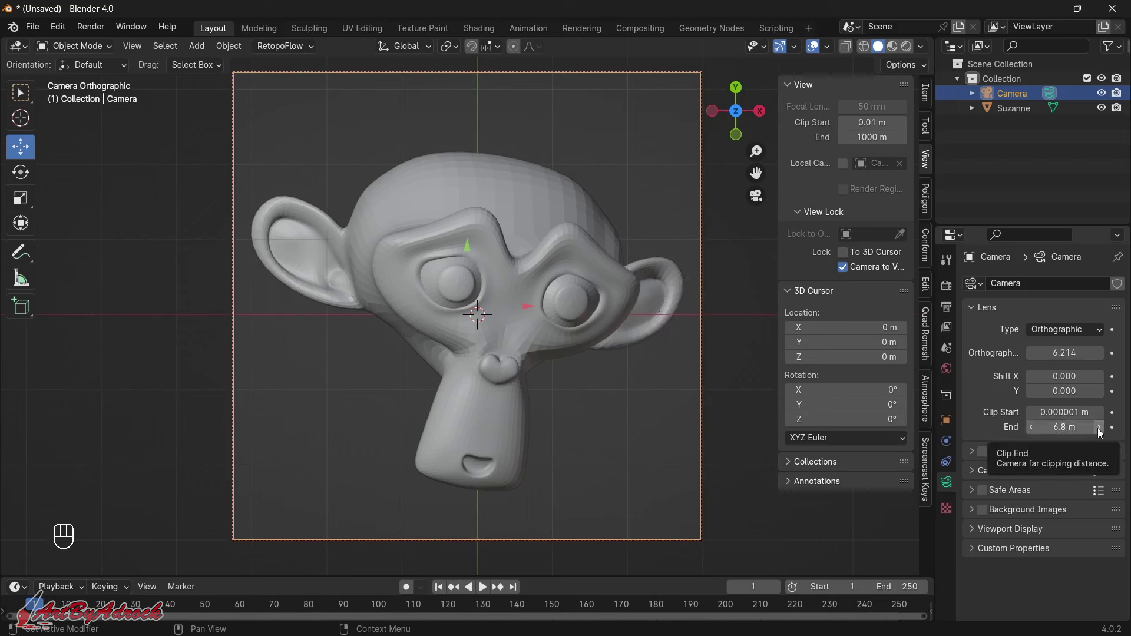
left_click(1099, 427)
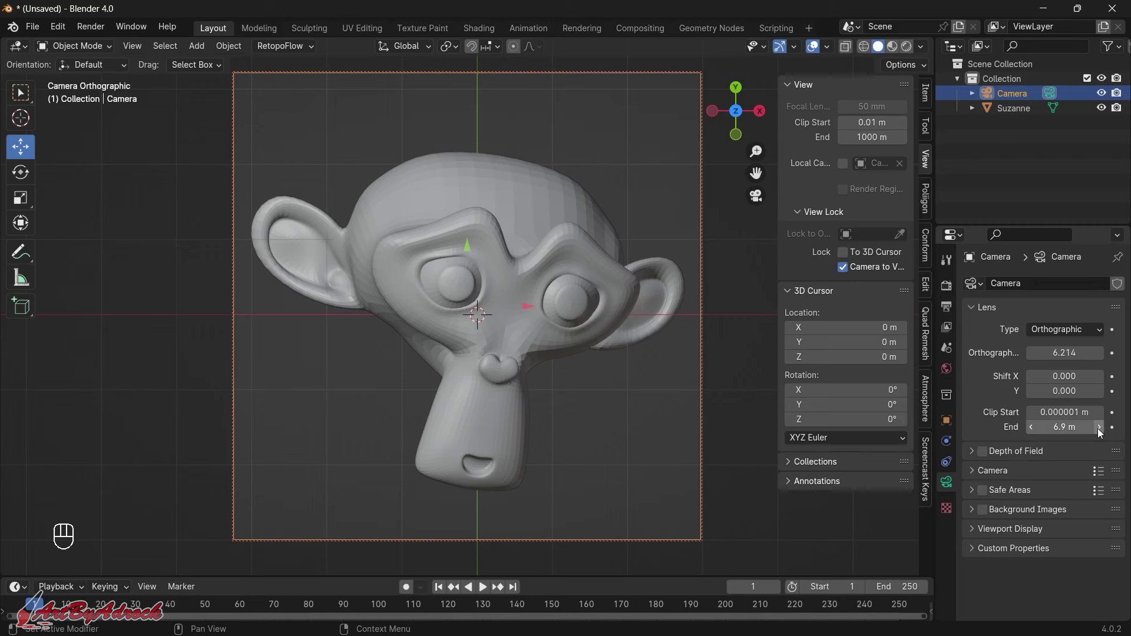
left_click(1030, 427)
left_click(1030, 427)
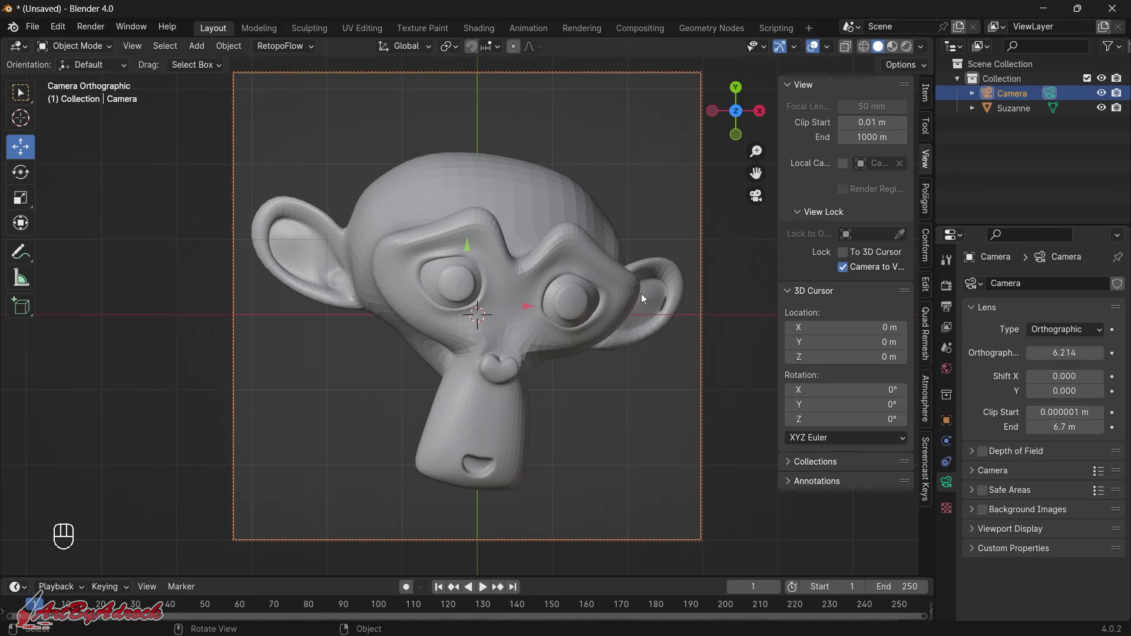
left_click(1100, 427)
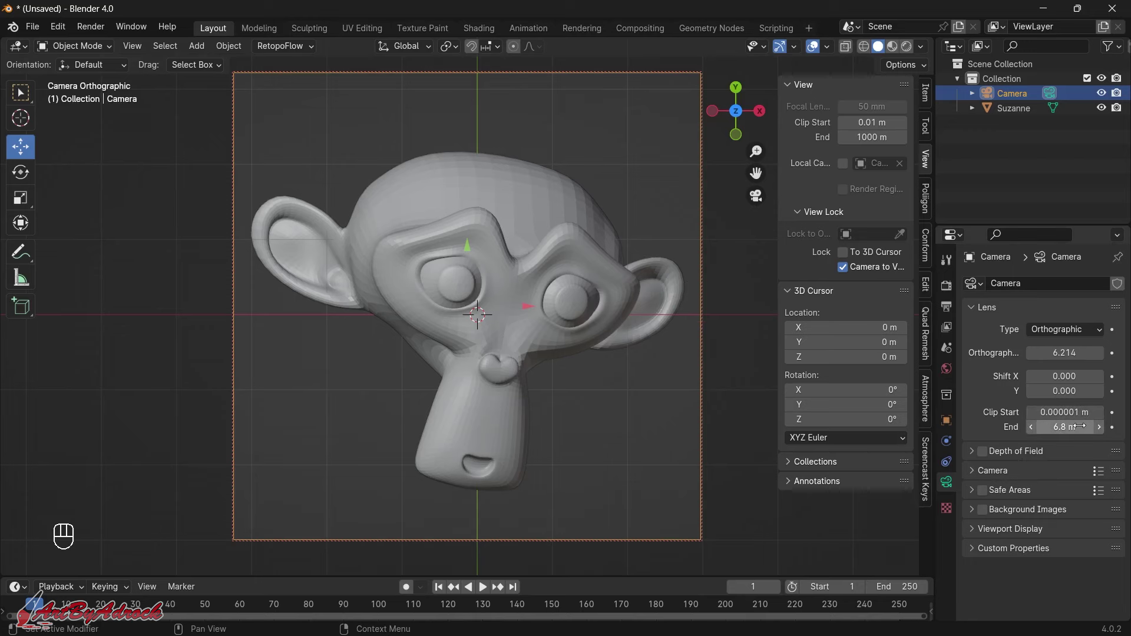
middle_click_drag(594, 405, 634, 369)
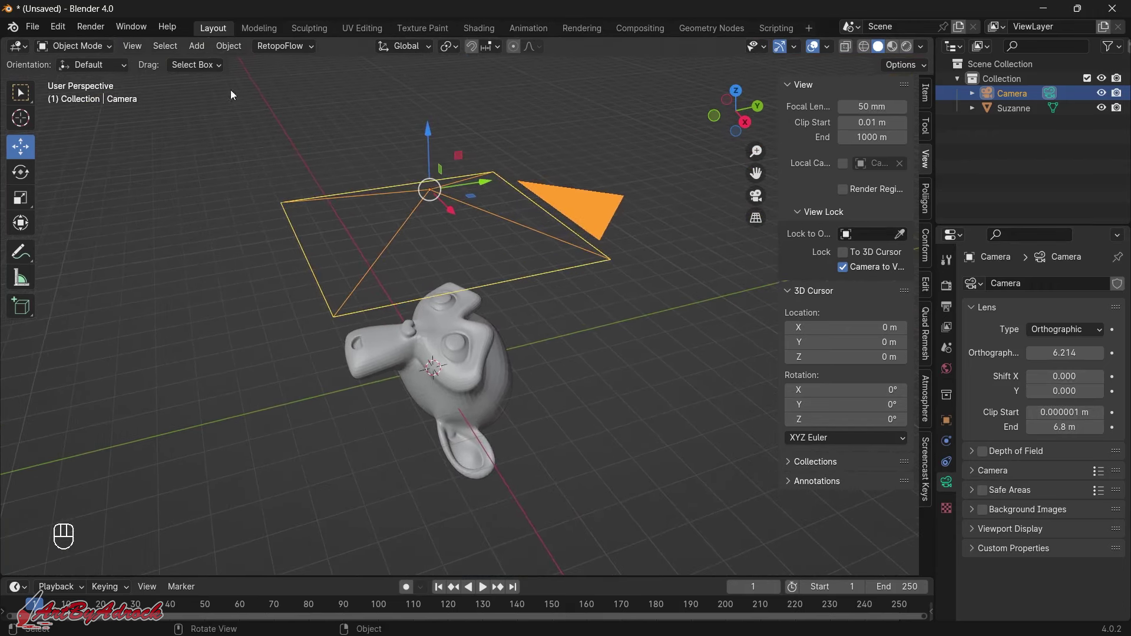
- Render Image from the camera to check Suzanne, then close the render window
left_click(90, 27)
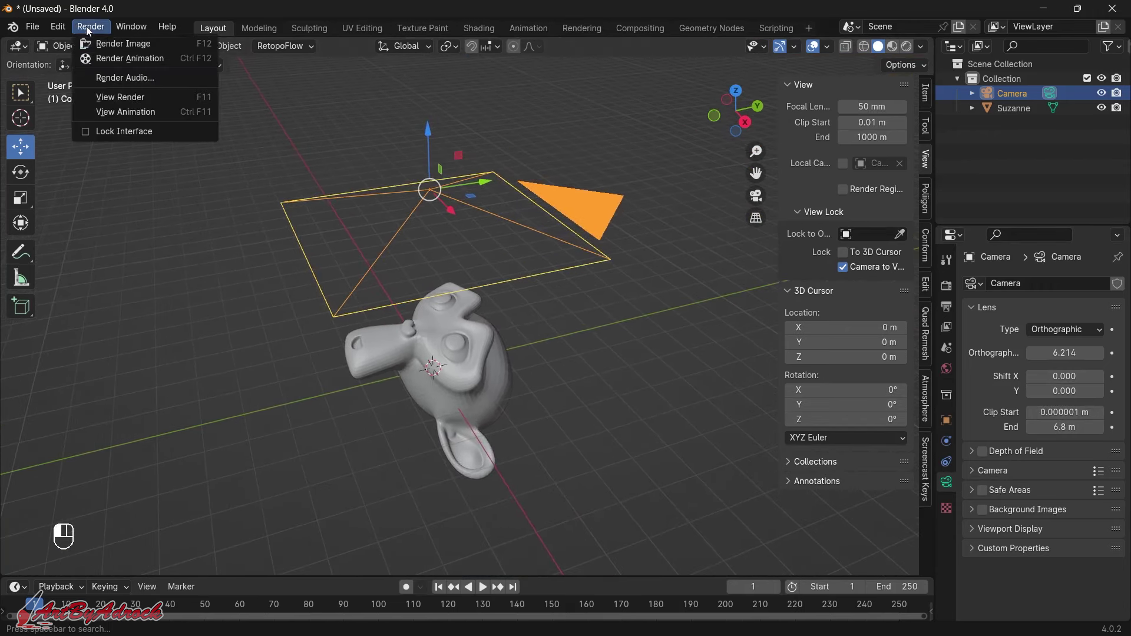
left_click(113, 45)
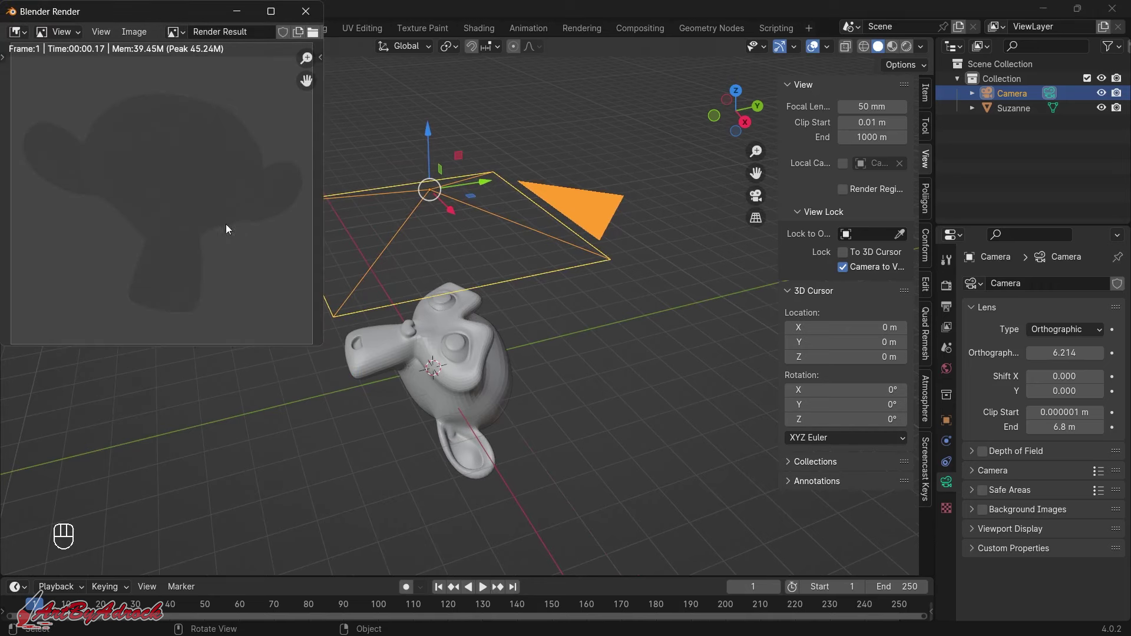
left_click(306, 11)
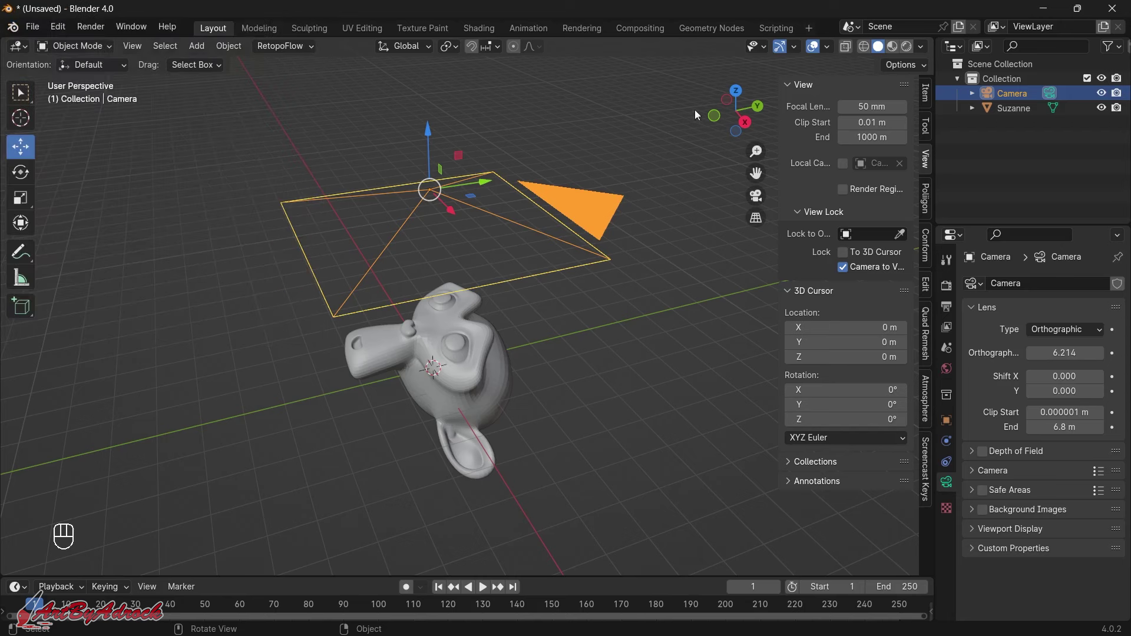
- Switch to the Compositing workspace, enlarge the node editor, enable Use Nodes and shift the nodes left
left_click(639, 29)
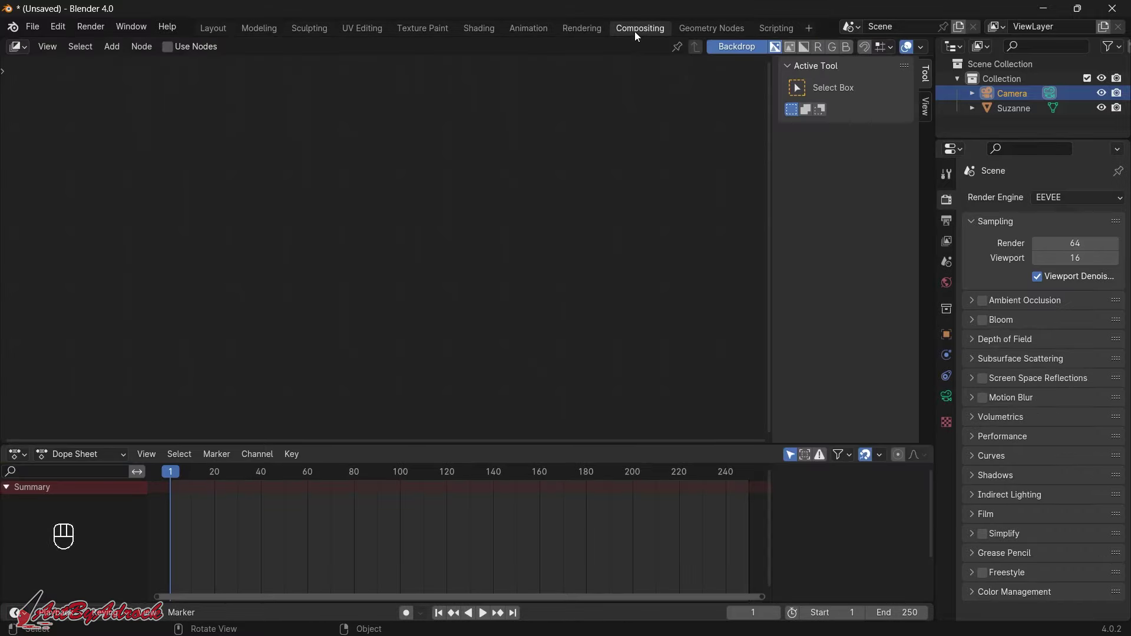
left_click_drag(519, 443, 521, 592)
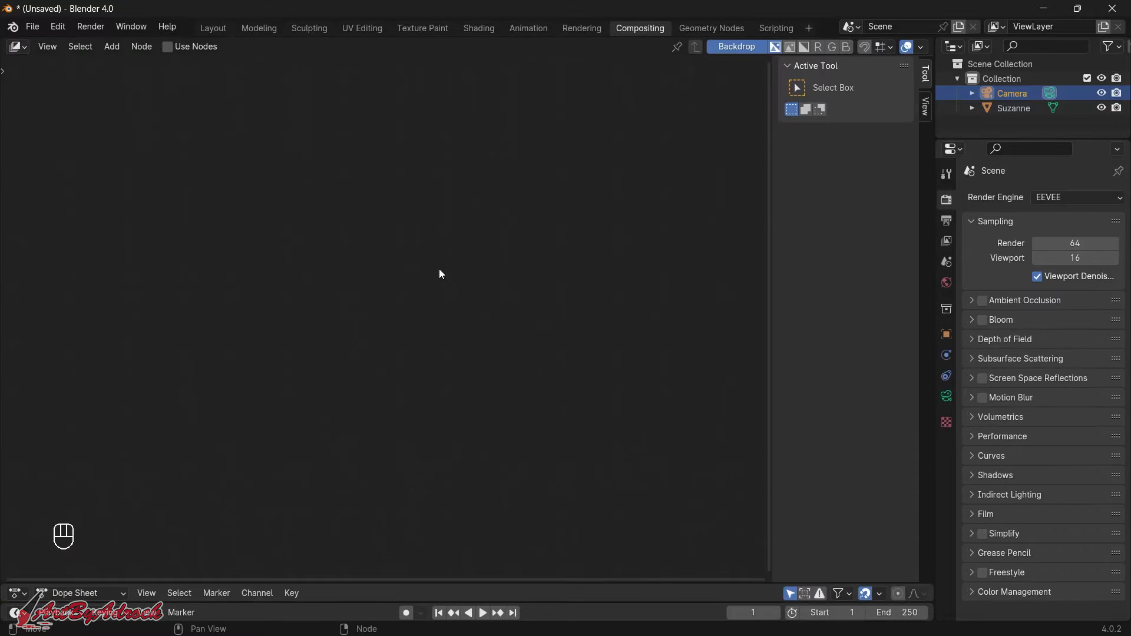
left_click(168, 47)
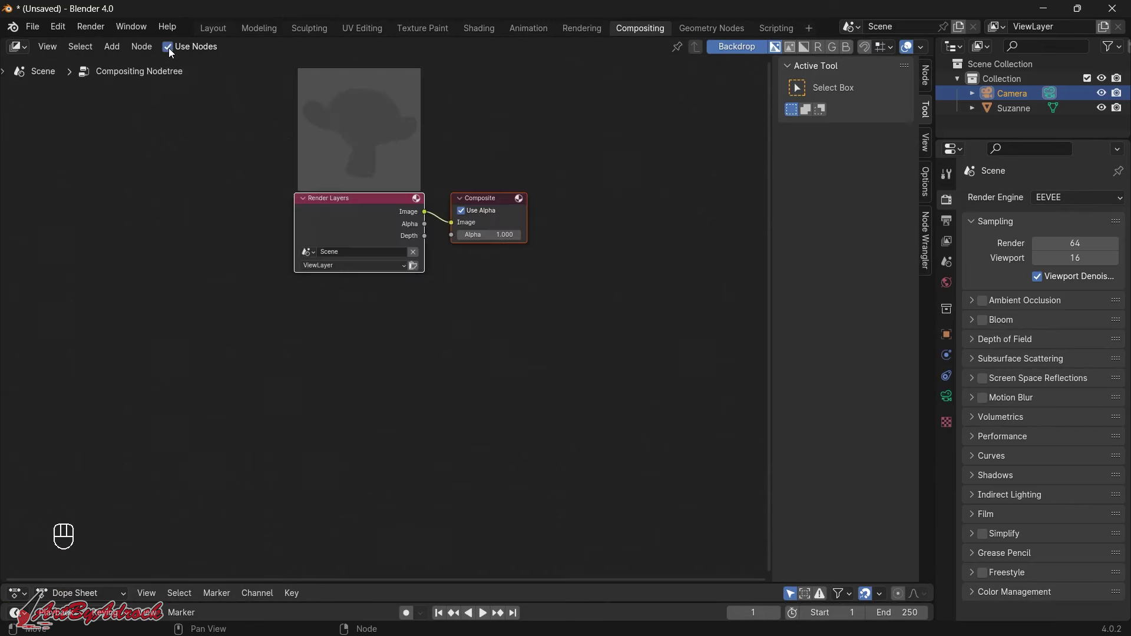
left_click_drag(356, 196, 235, 278)
left_click(235, 278)
left_click(118, 281)
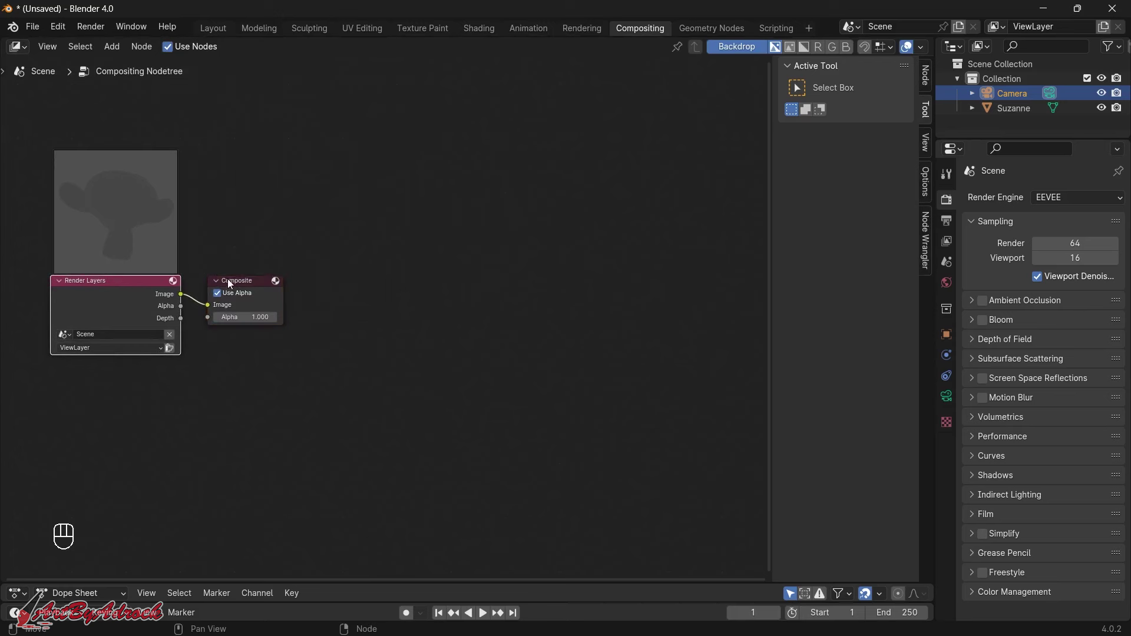
- Move the Composite node down and right, and toggle the Render Layers preview
left_click_drag(247, 283, 260, 340)
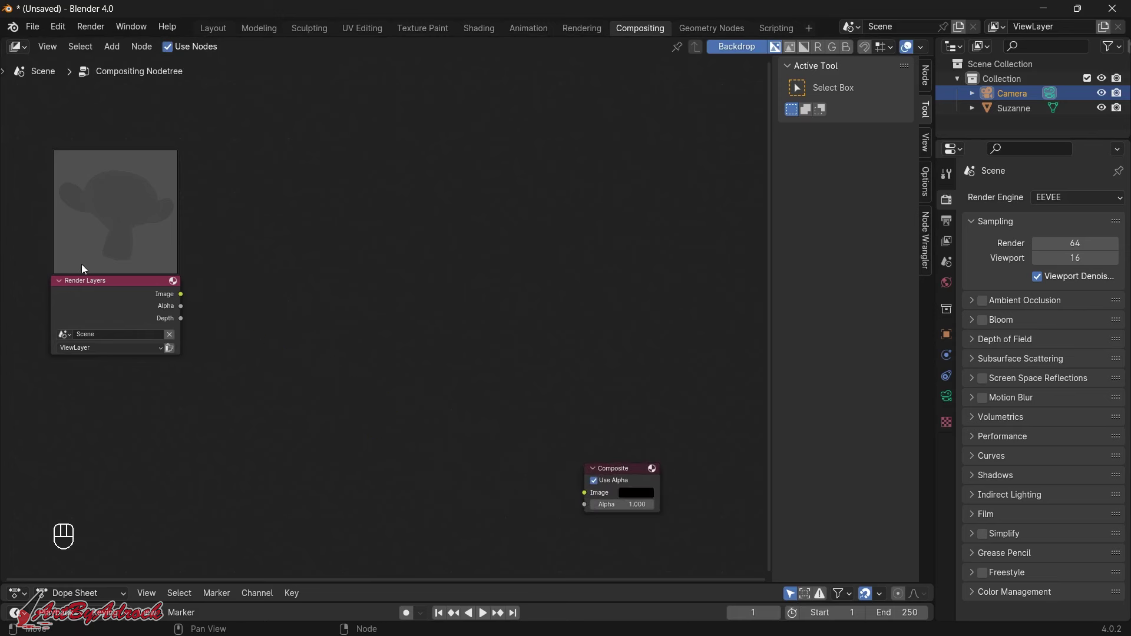
left_click(173, 281)
left_click(174, 282)
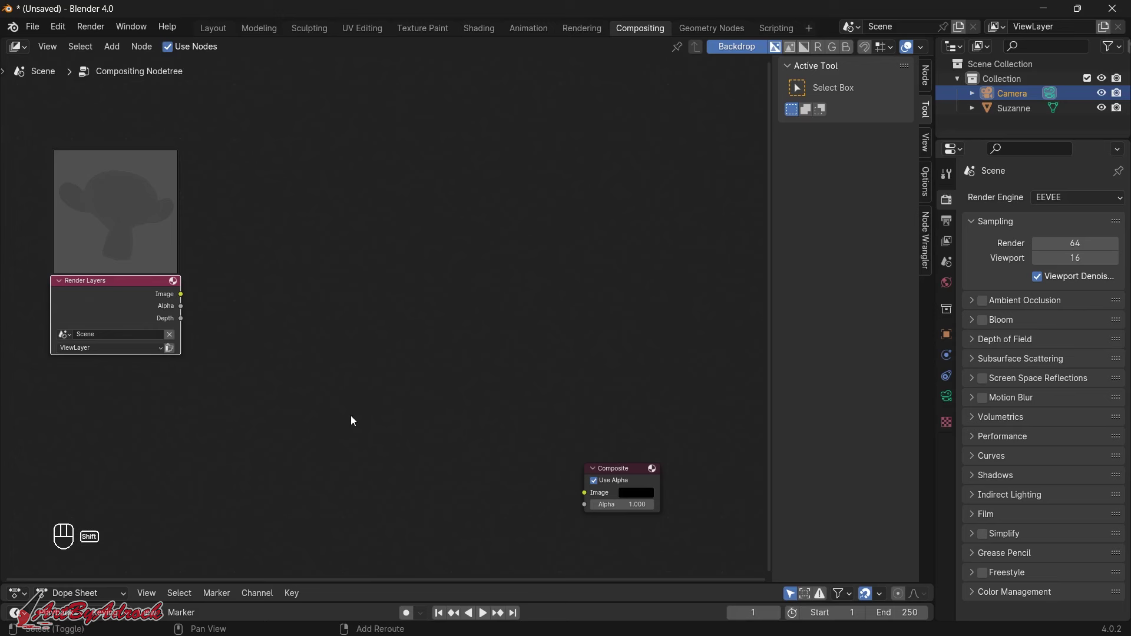
- Add a Viewer node and drag a link from the Render Layers Depth output
key("shift+a")
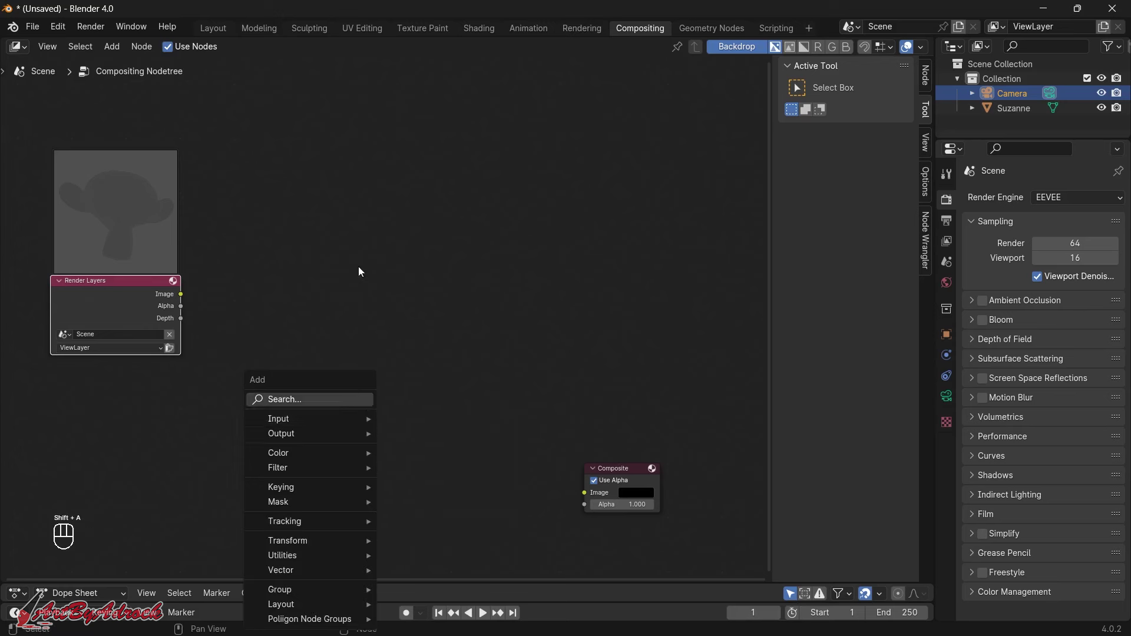
left_click(114, 46)
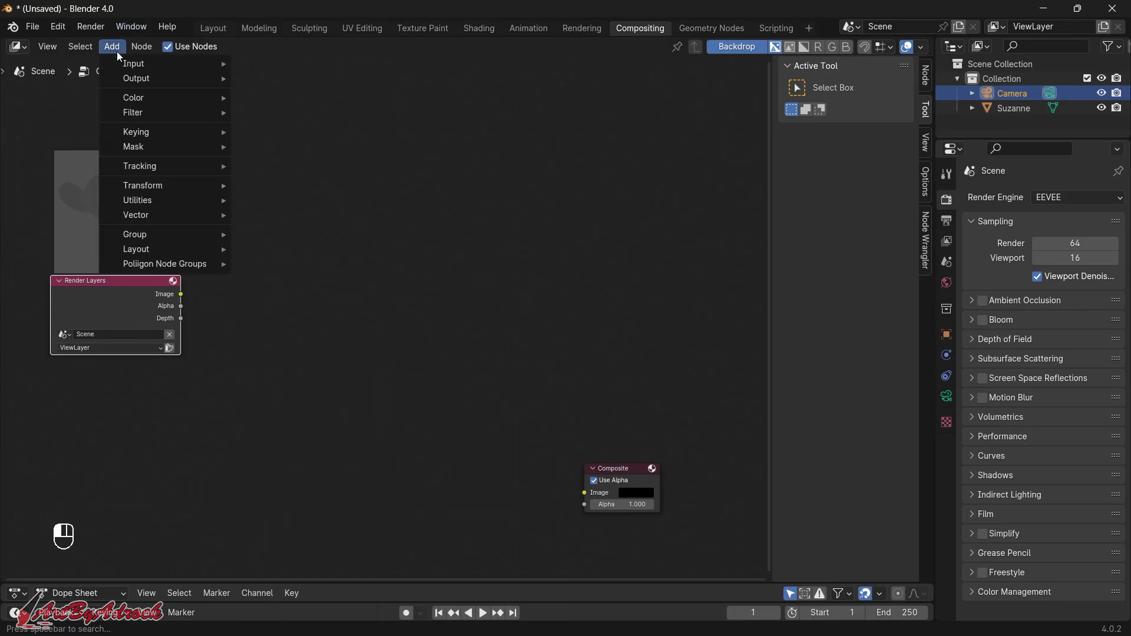
mouse_move(127, 80)
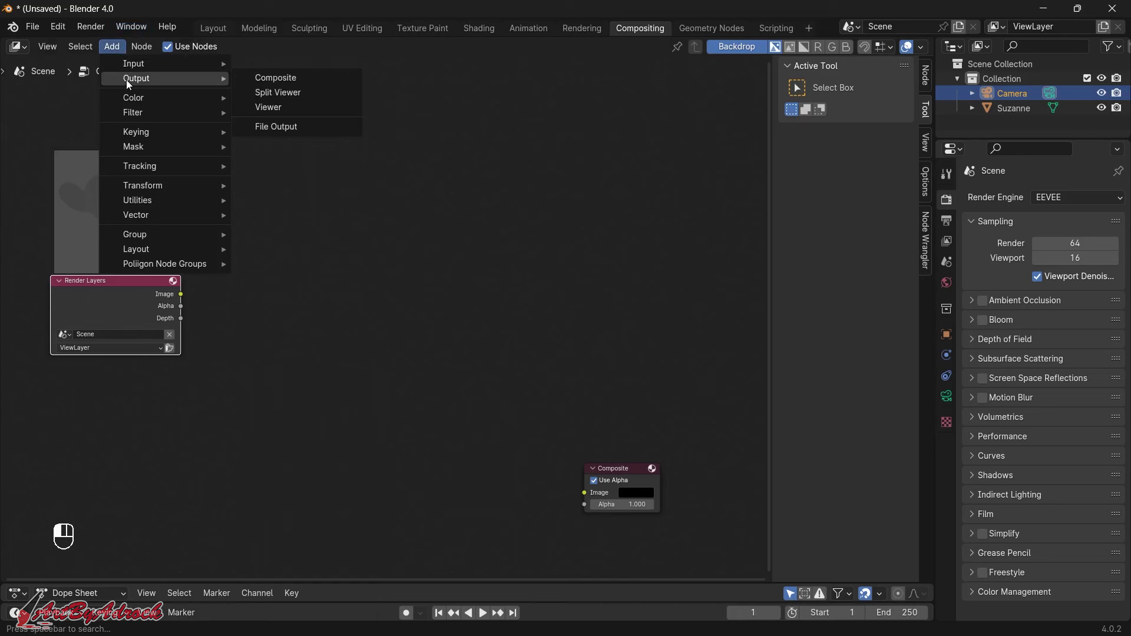
left_click(281, 108)
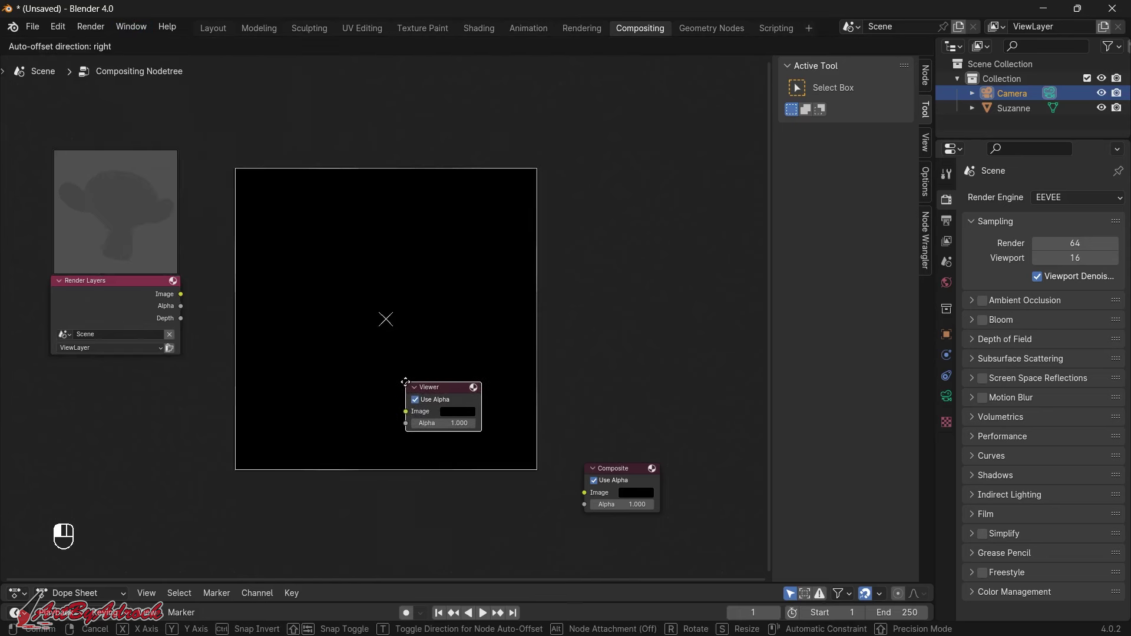
left_click(406, 382)
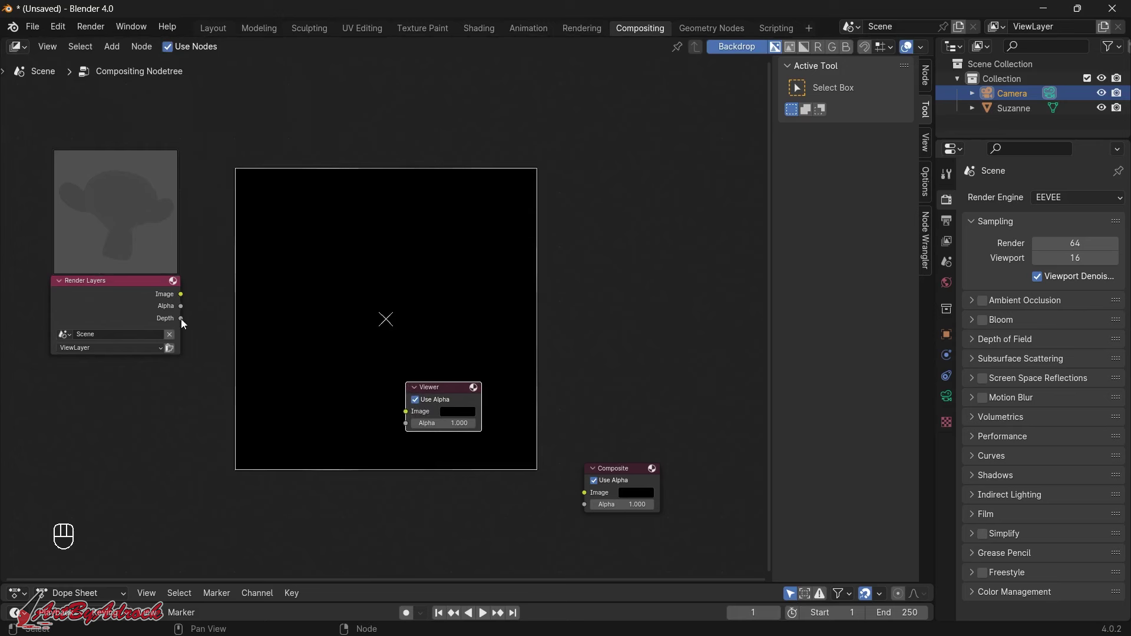
left_click_drag(182, 319, 404, 412)
- Connect Depth to the Viewer, enlarge the depth preview and move the Viewer right
left_click_drag(386, 319, 601, 219)
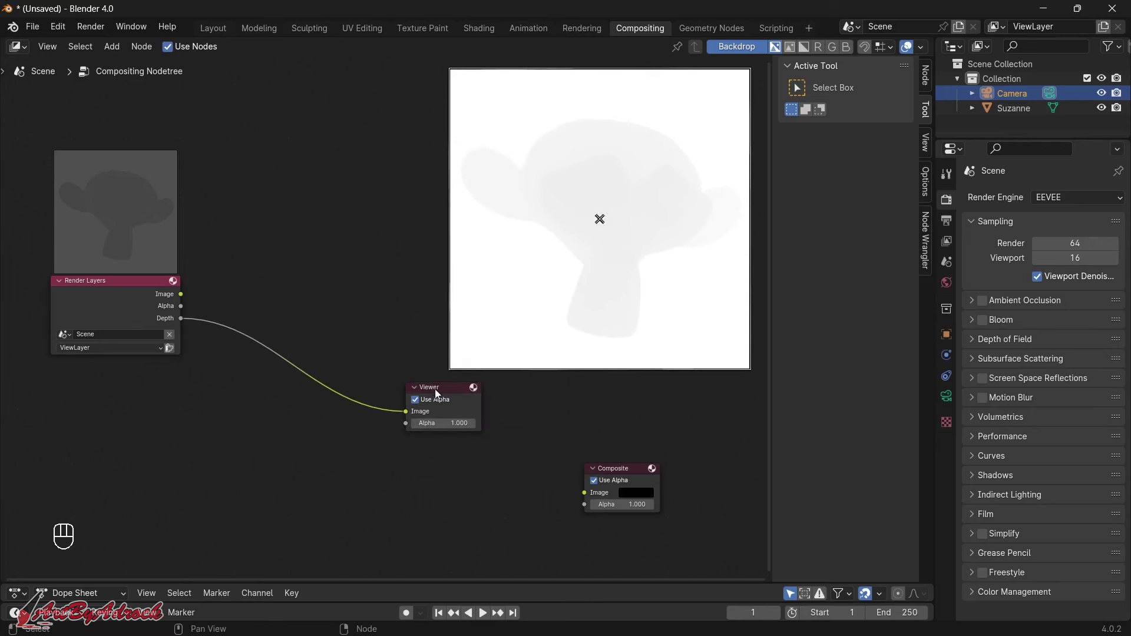
left_click_drag(435, 389, 491, 401)
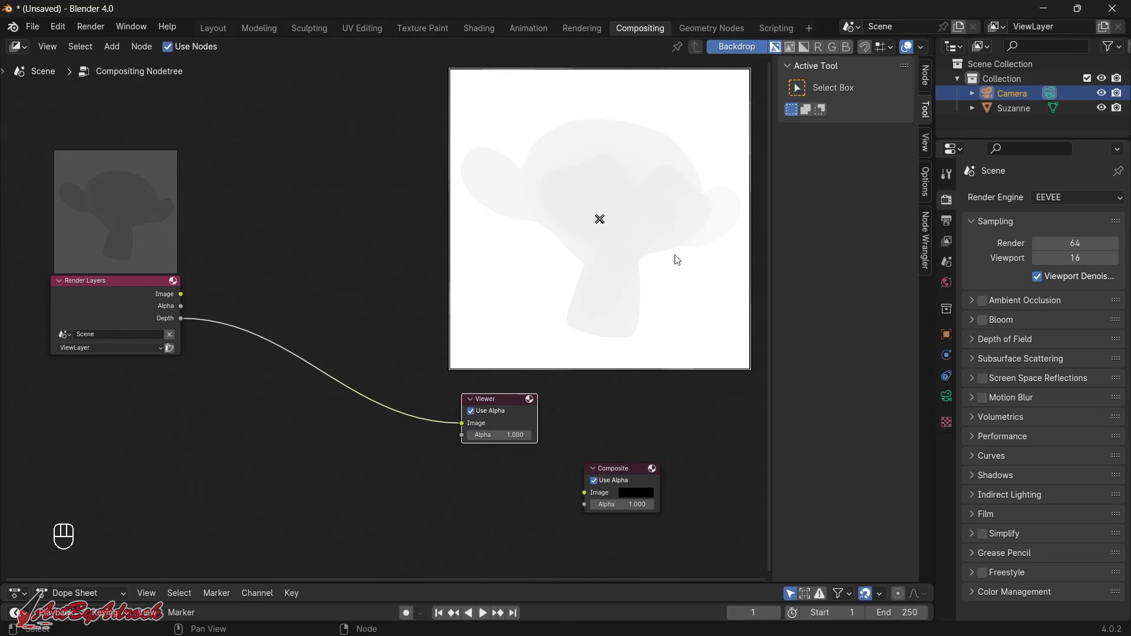
left_click(949, 238)
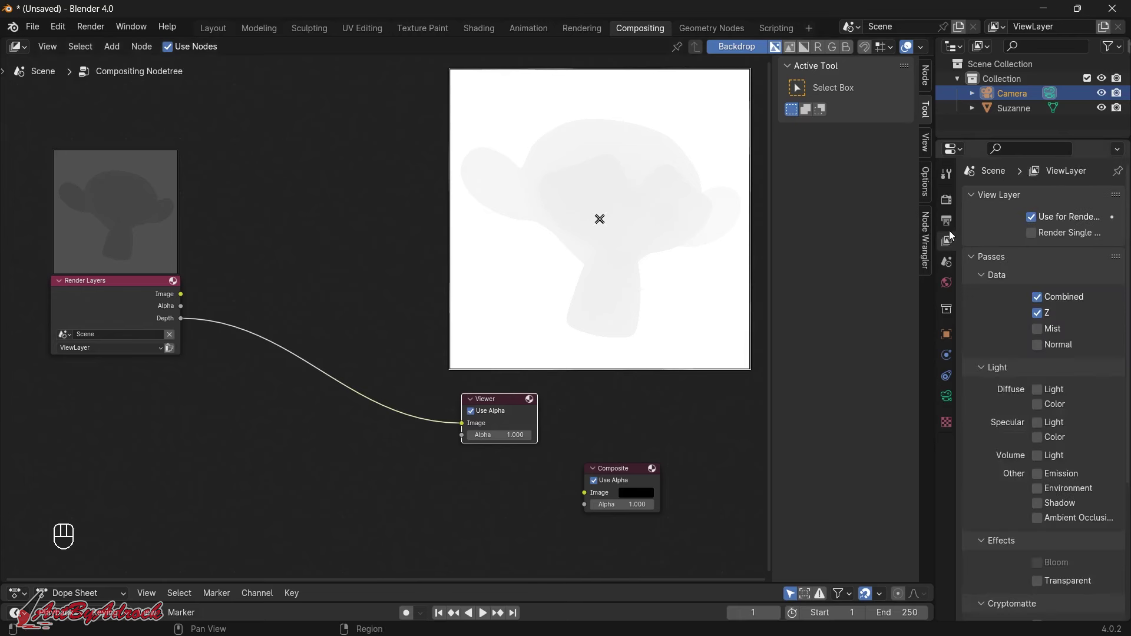
left_click(949, 226)
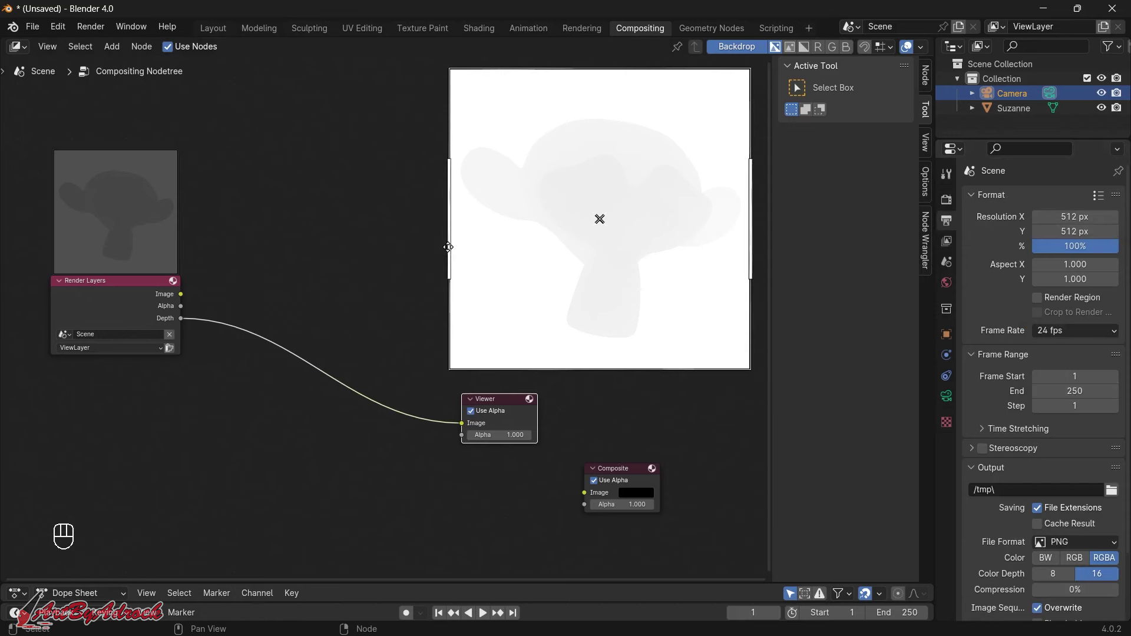
left_click_drag(443, 245, 467, 256)
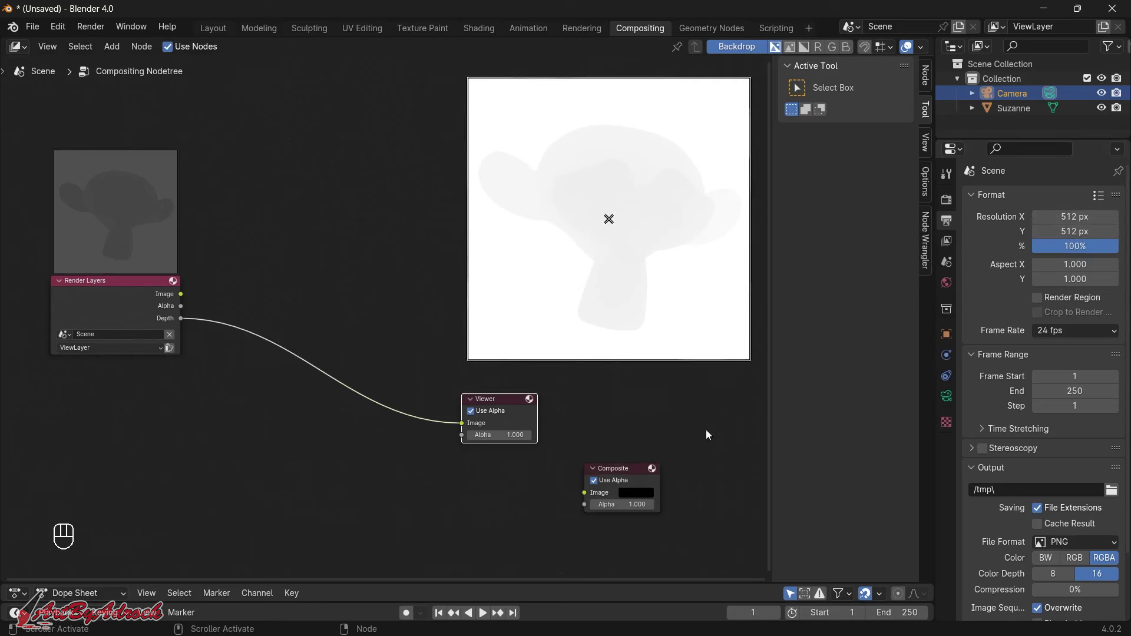
left_click_drag(495, 400, 580, 393)
- Toggle the view layer's Z pass off and back on, then nudge the Viewer right
left_click(946, 241)
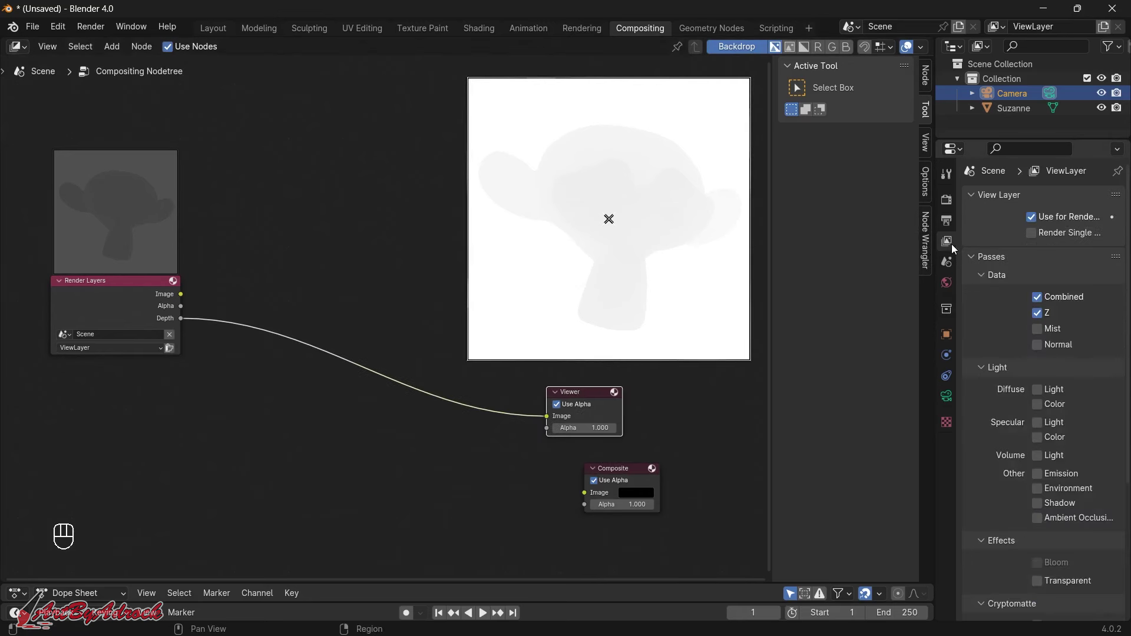
left_click(1035, 315)
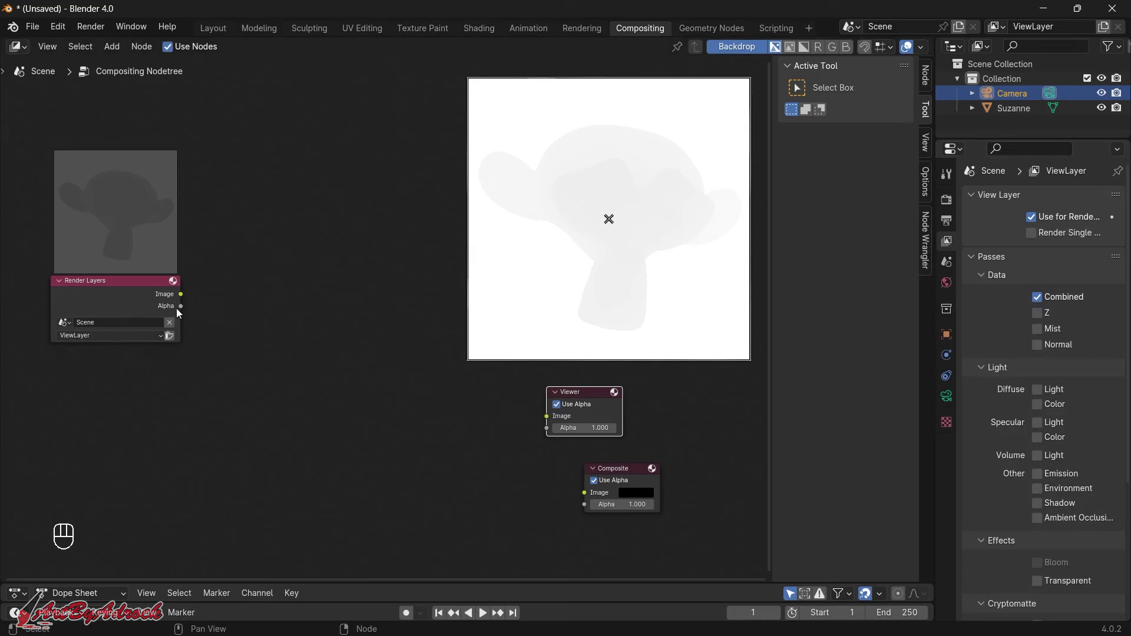
left_click(1036, 314)
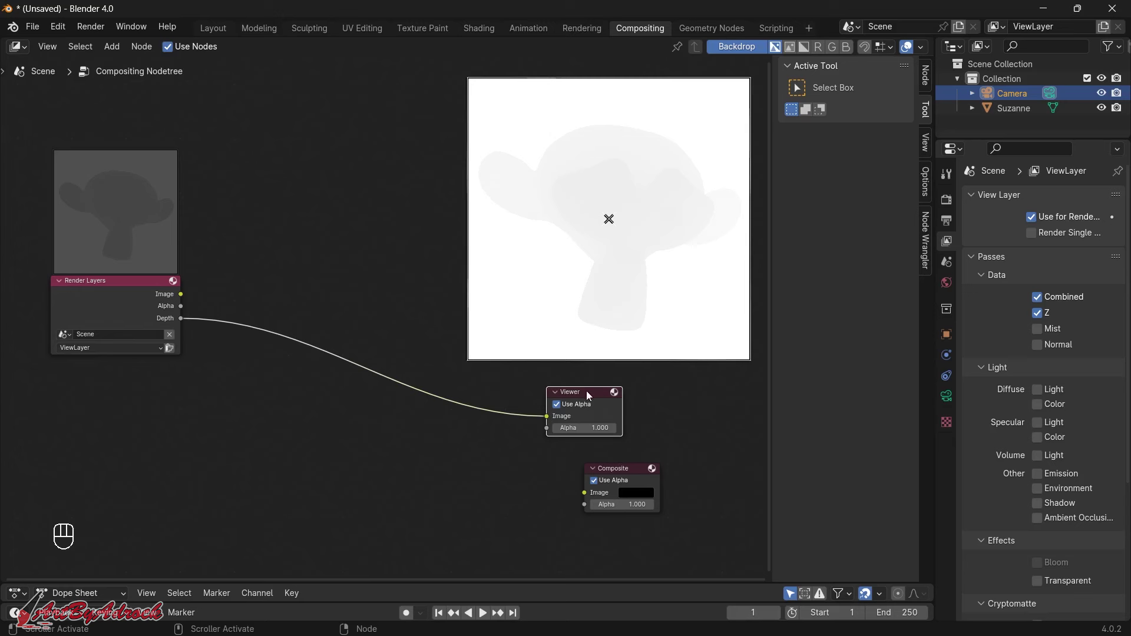
left_click_drag(587, 392, 640, 400)
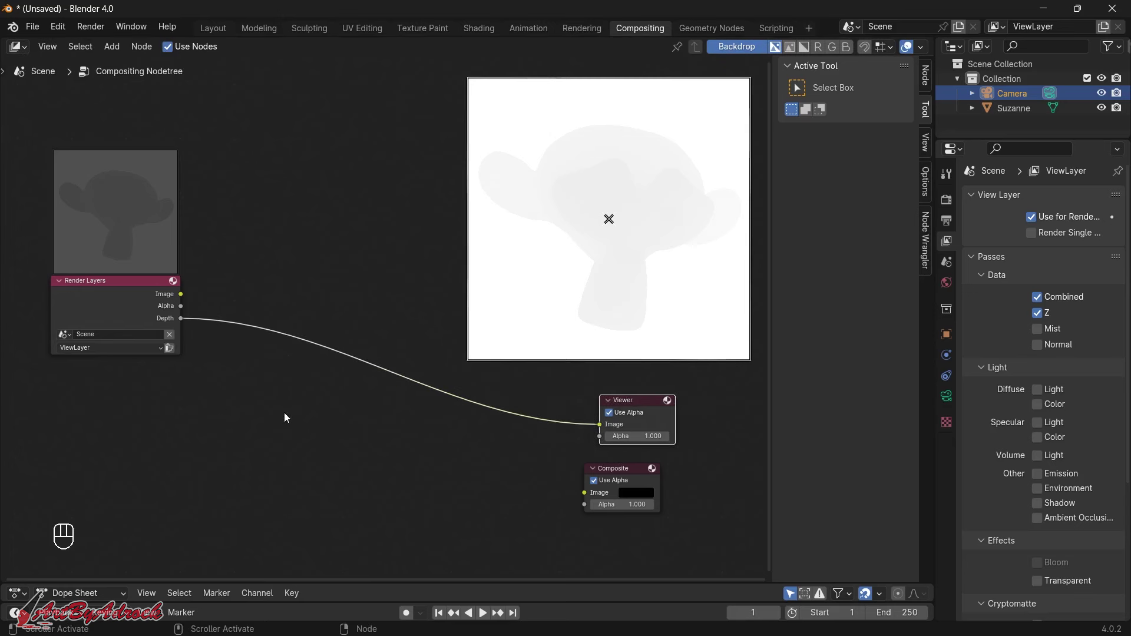
key("shift")
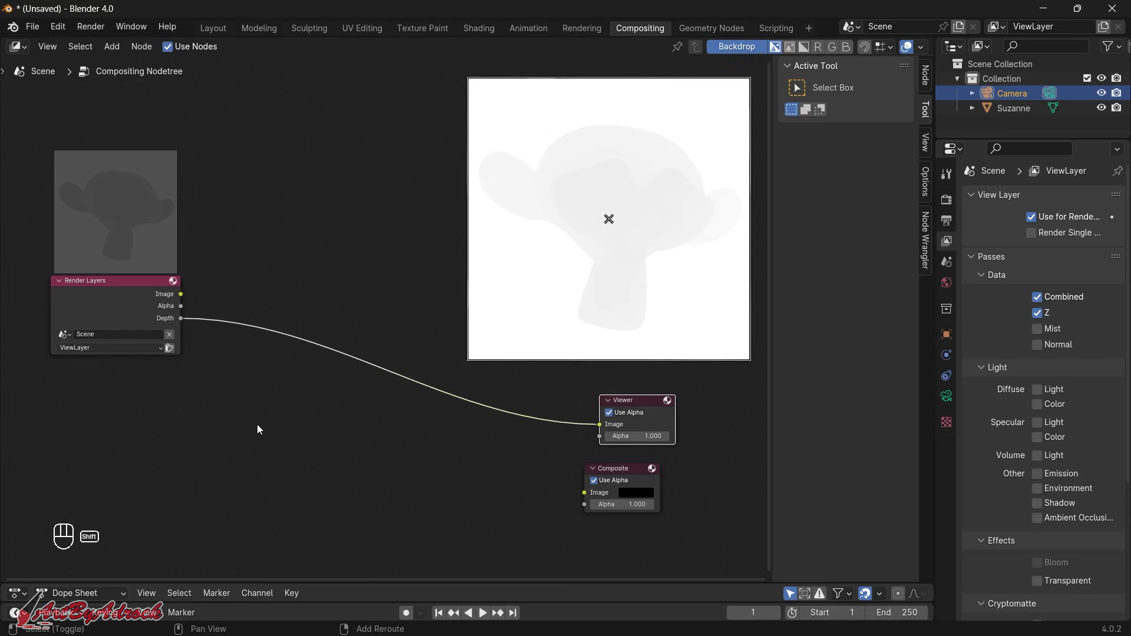
key("shift+a")
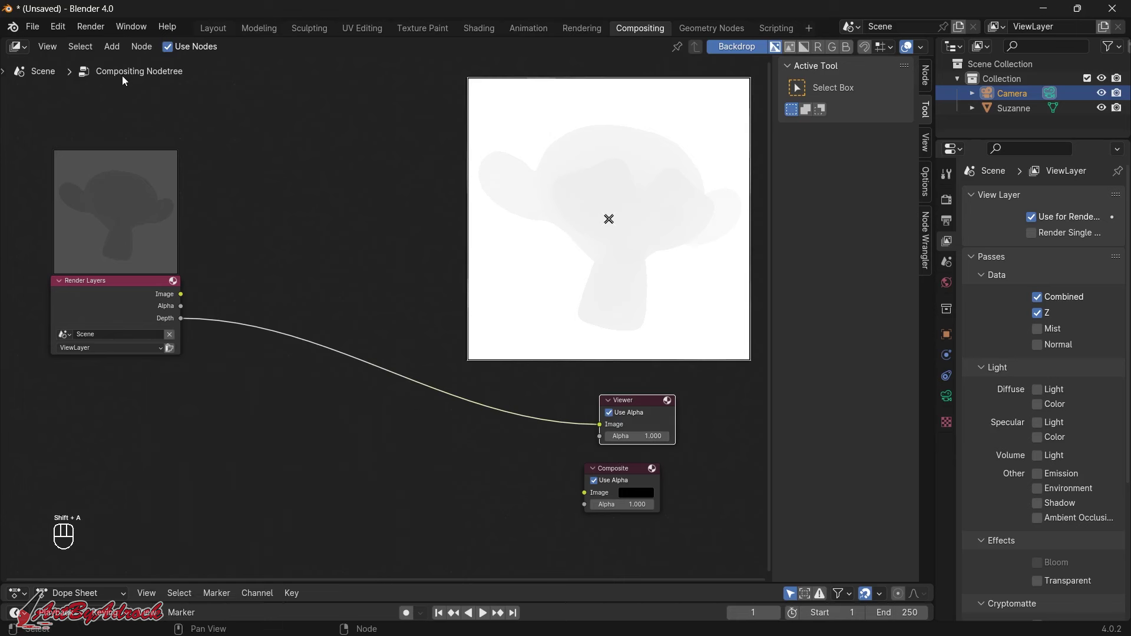
- Add a Normalize node from Utilities and drop it onto the Depth-to-Viewer link
left_click(113, 48)
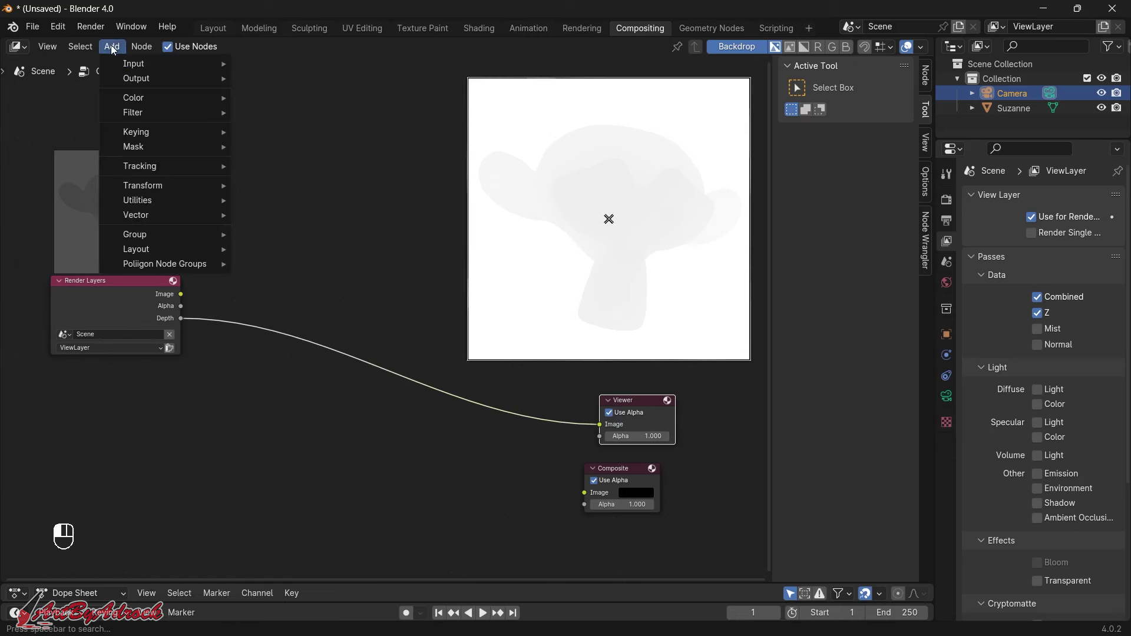
mouse_move(148, 202)
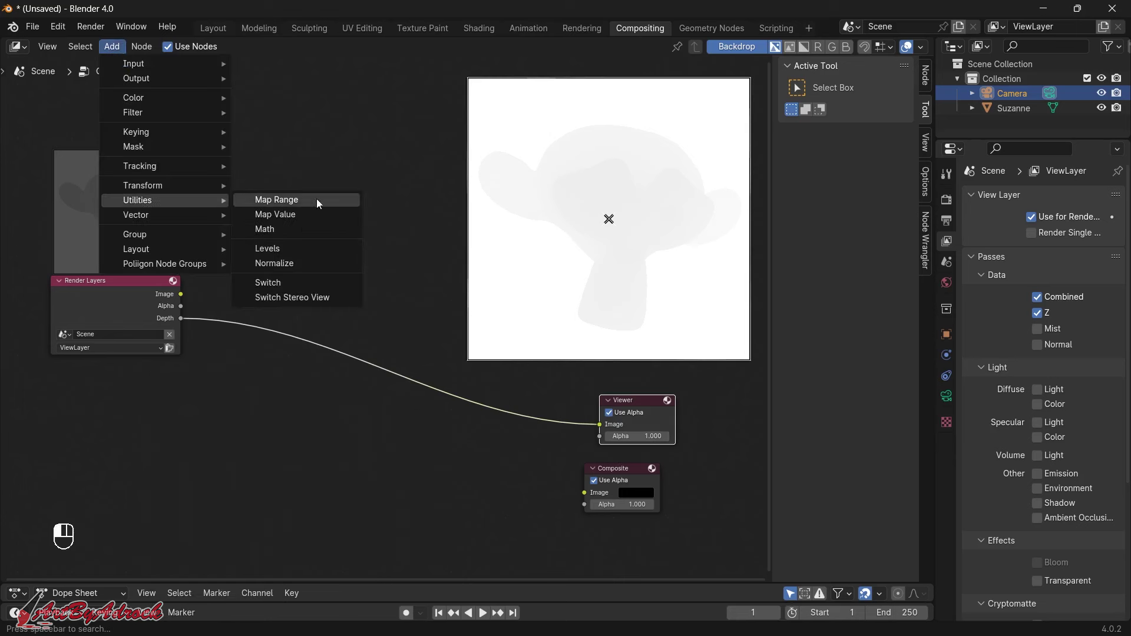
left_click(280, 266)
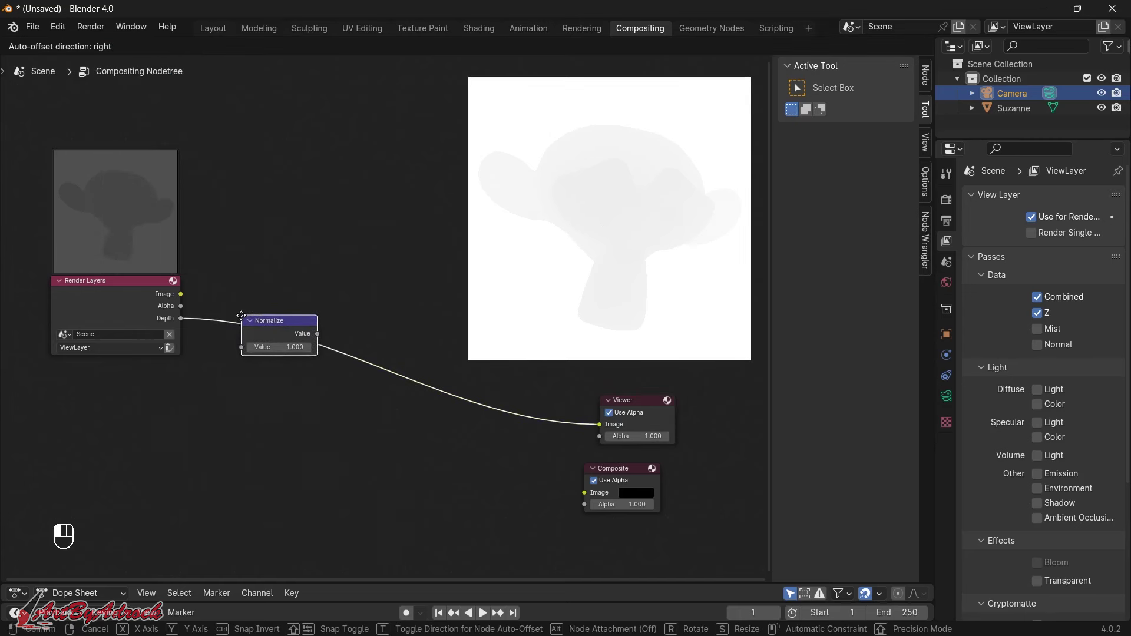
left_click(242, 316)
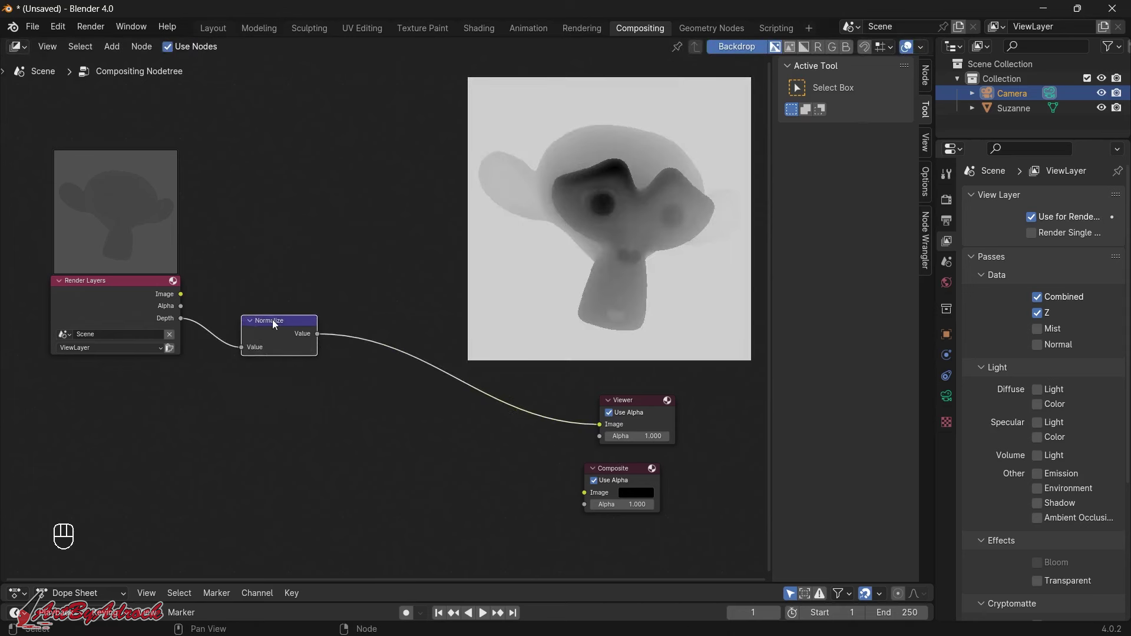
left_click_drag(278, 320, 261, 331)
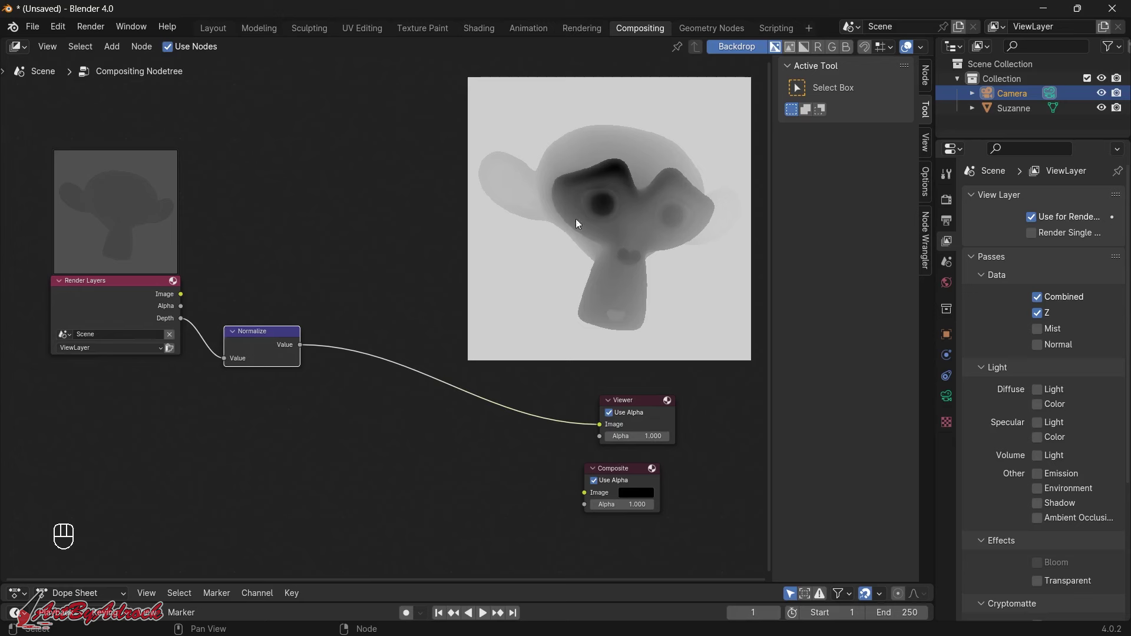
left_click(345, 452)
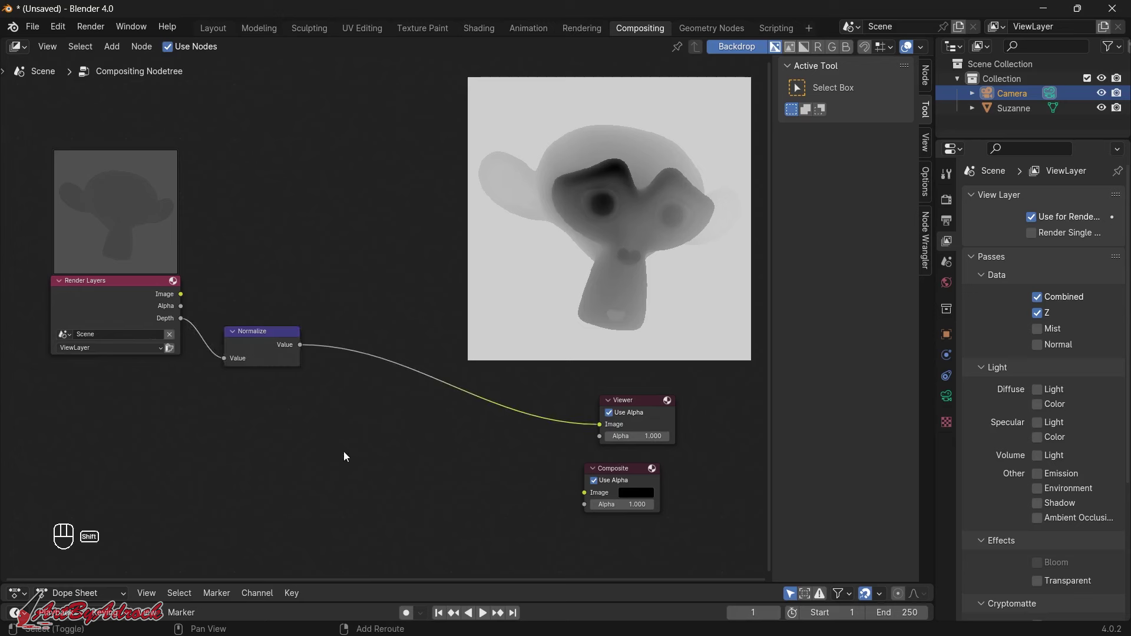
- Search 'inv' to add an Invert Color node and insert it after Normalize
key("shift+a")
type("inv")
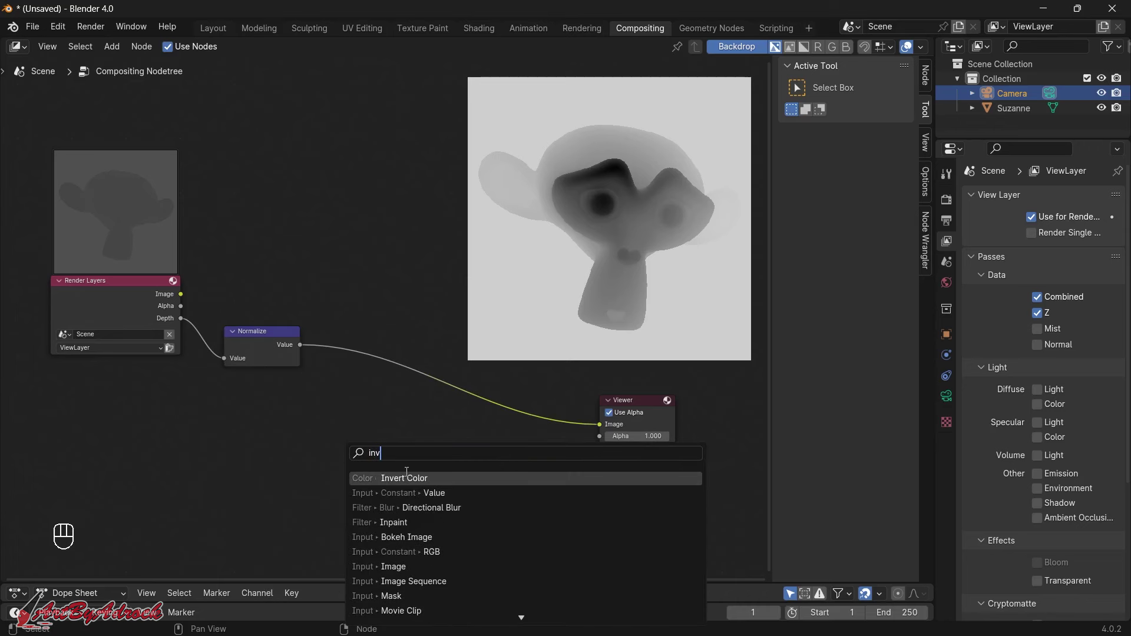
key("Return")
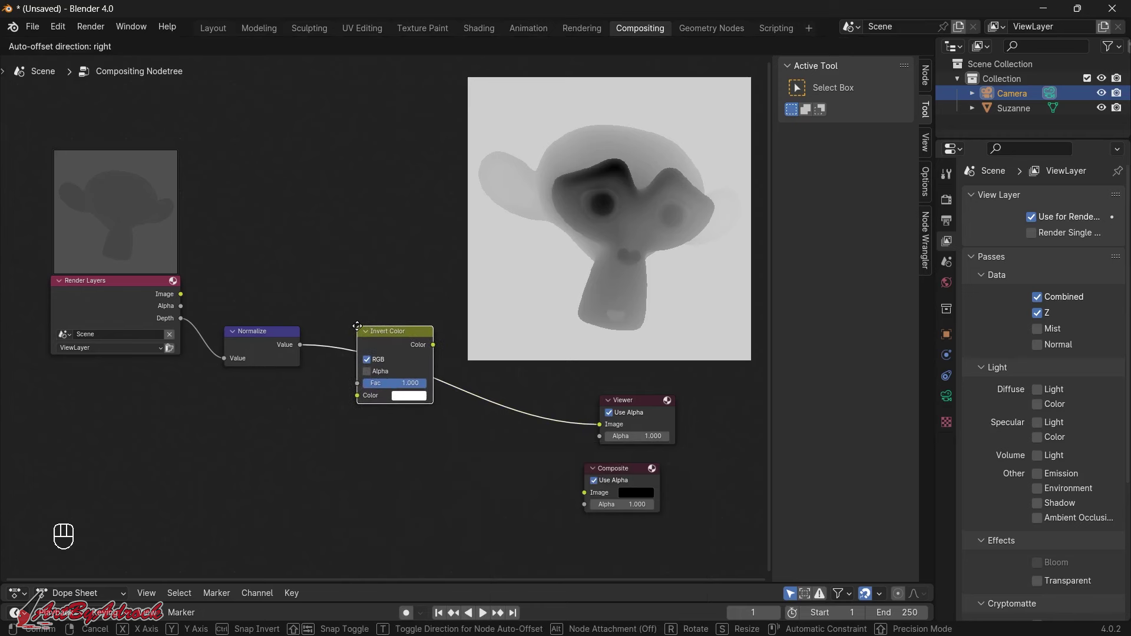
left_click(357, 331)
left_click_drag(401, 327, 407, 363)
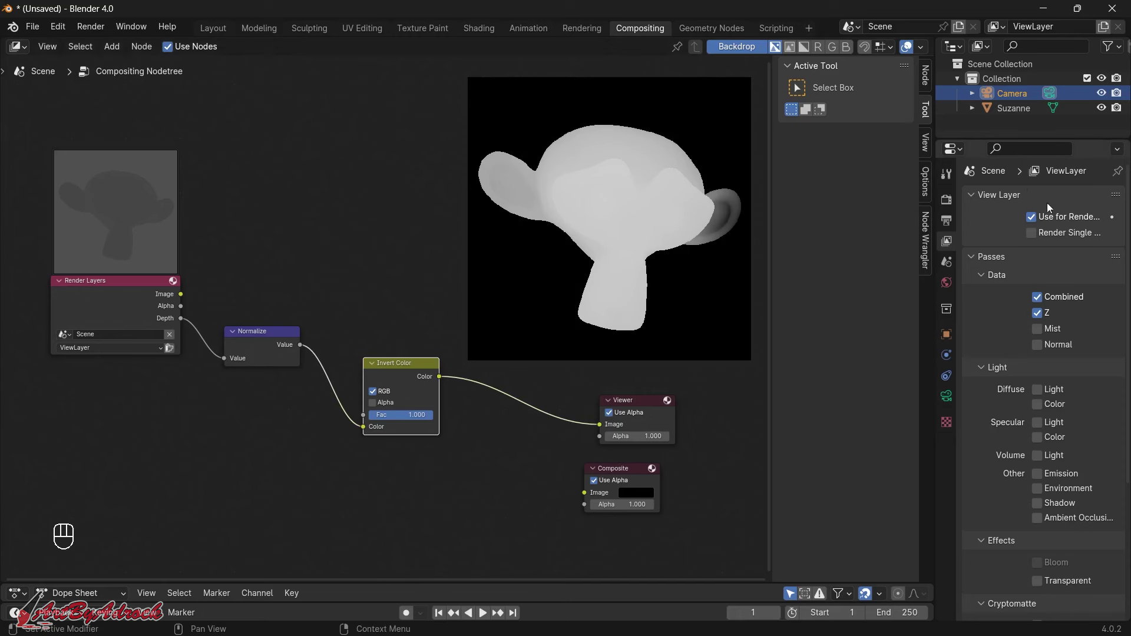
- Set Color Management to Display P3 with Raw view transform, and link Invert Color to Composite Image
left_click(943, 202)
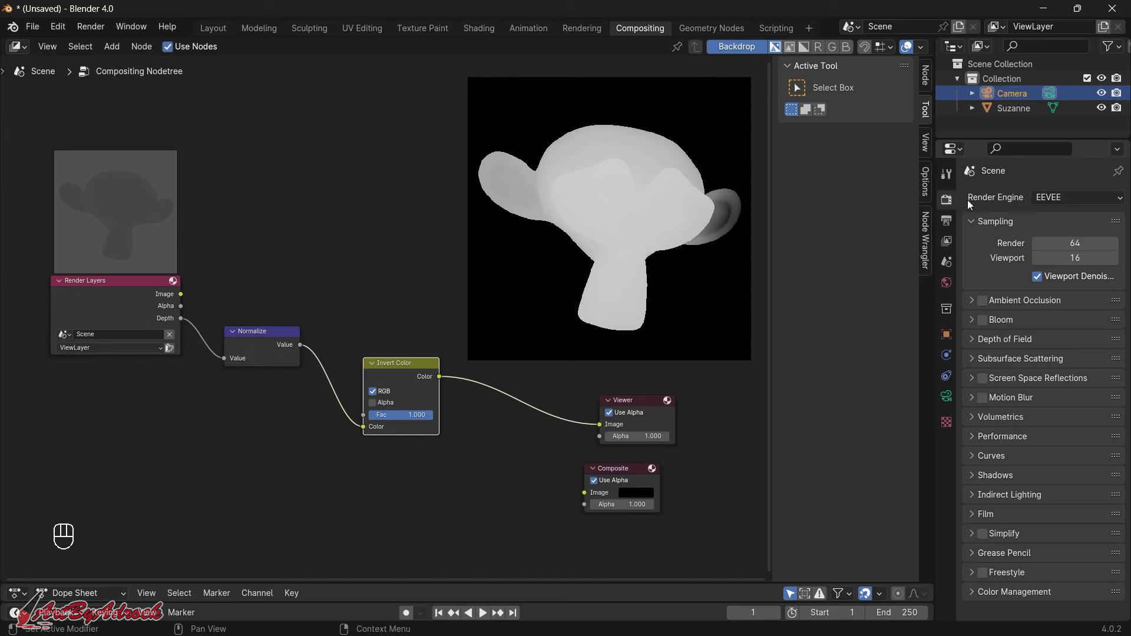
left_click(972, 593)
scroll(1000, 542, "down", 5)
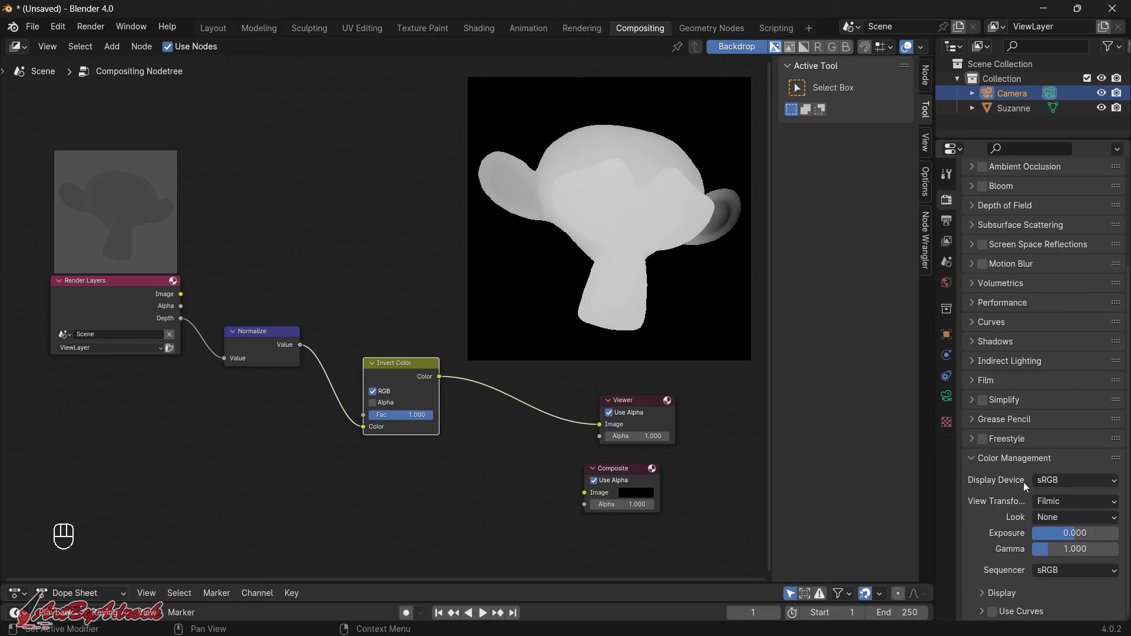
left_click(1070, 480)
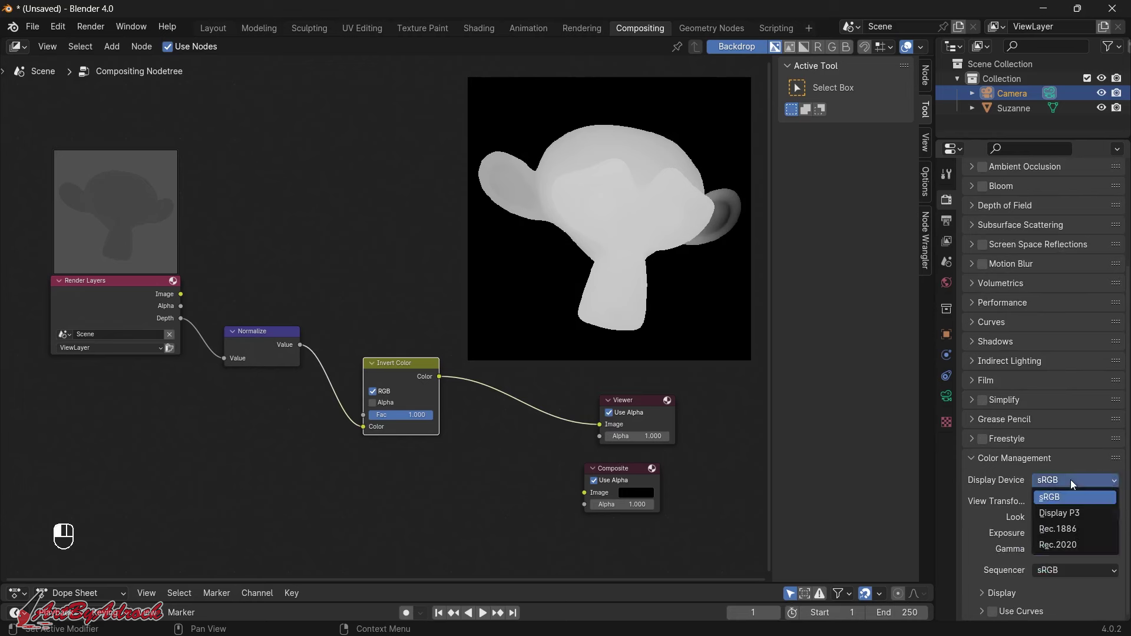
left_click(1088, 514)
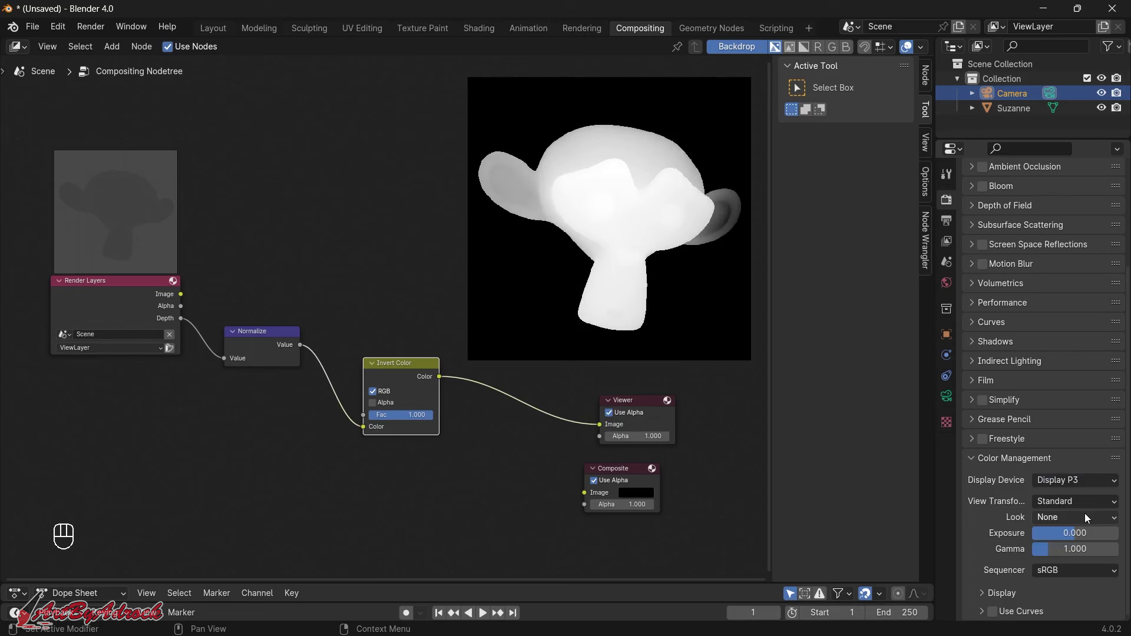
left_click(1057, 502)
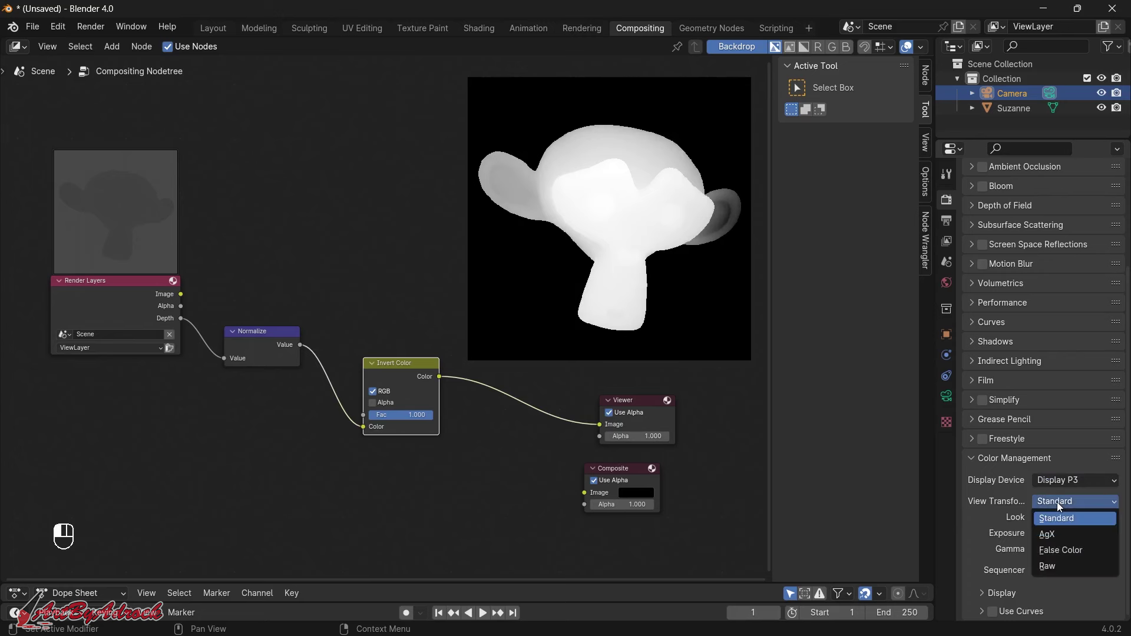
left_click(1057, 566)
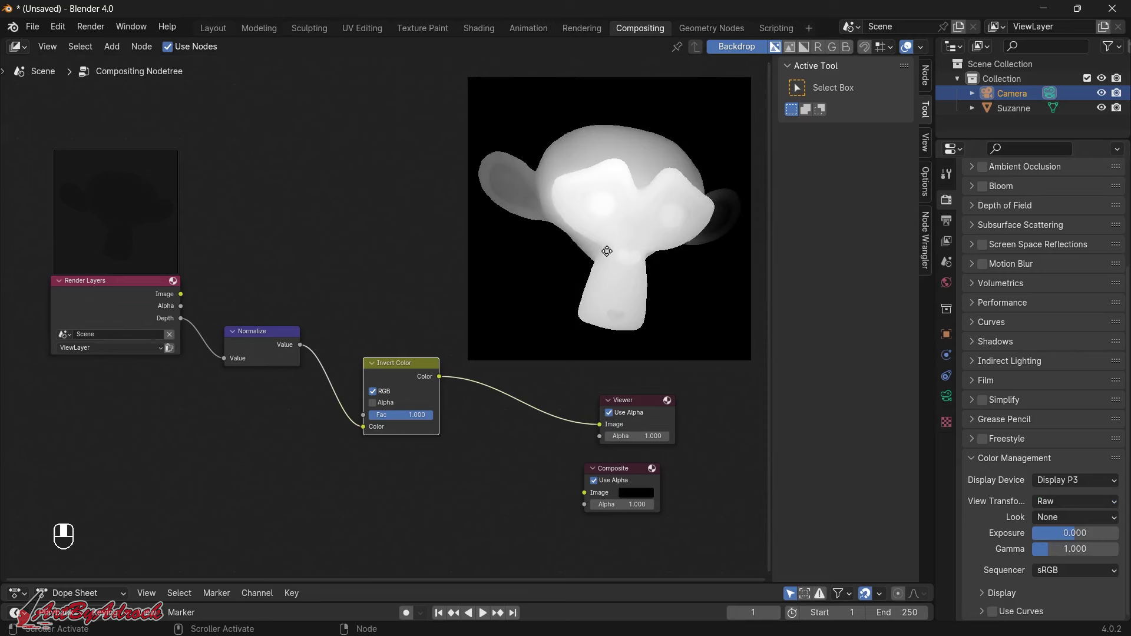
middle_click_drag(684, 386, 607, 394)
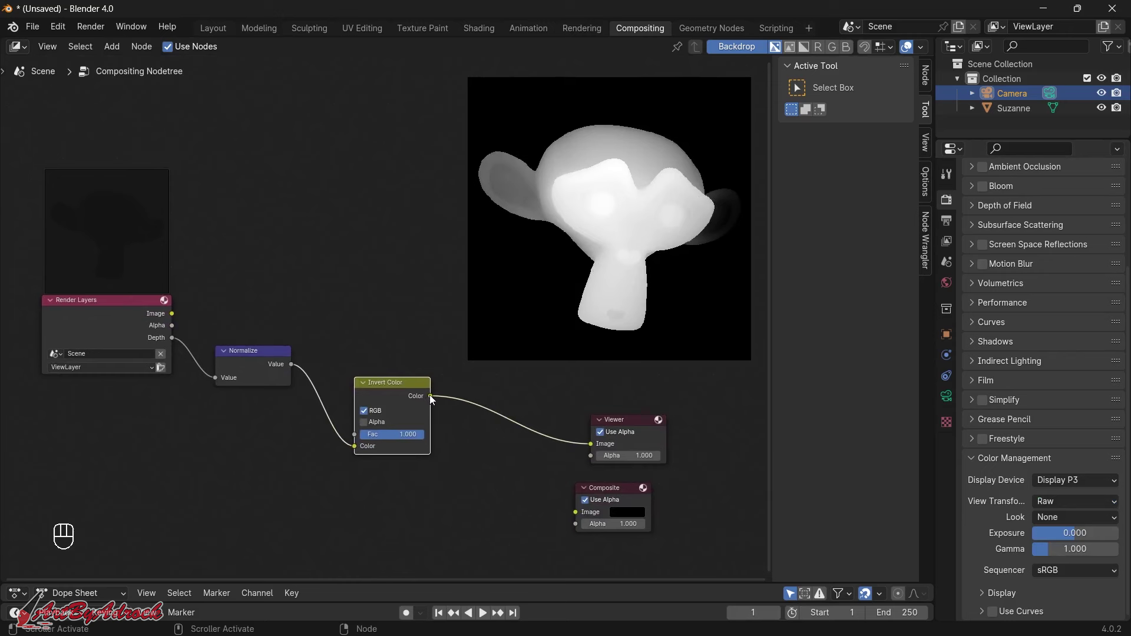
left_click_drag(430, 396, 572, 512)
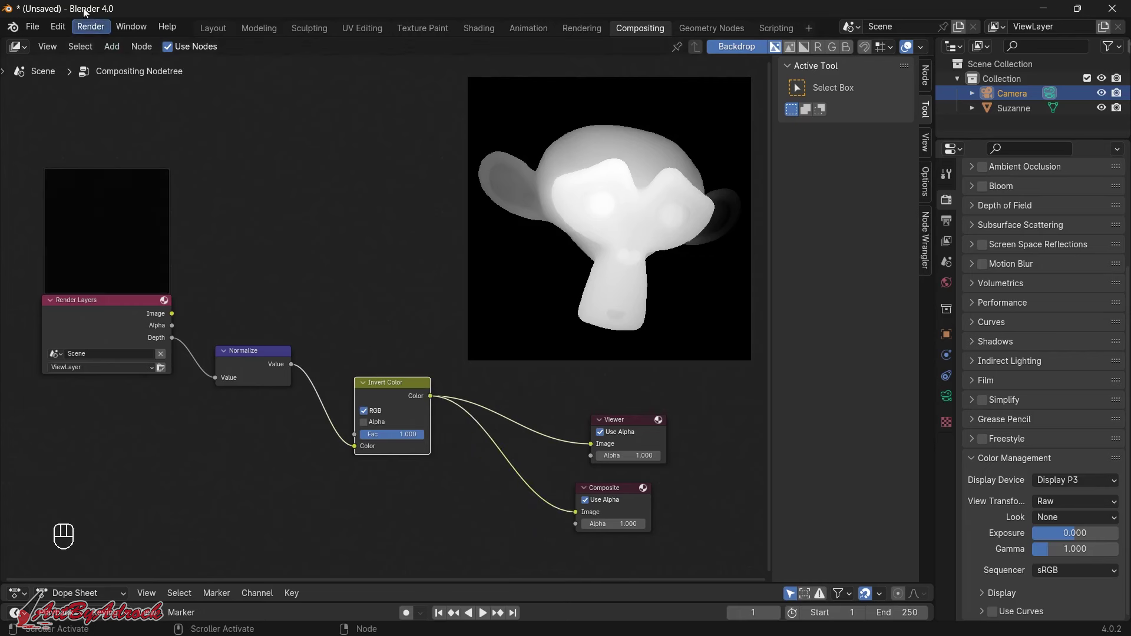
- Render the inverted depth map, close the render window, and unlink Invert Color from Composite
left_click(90, 26)
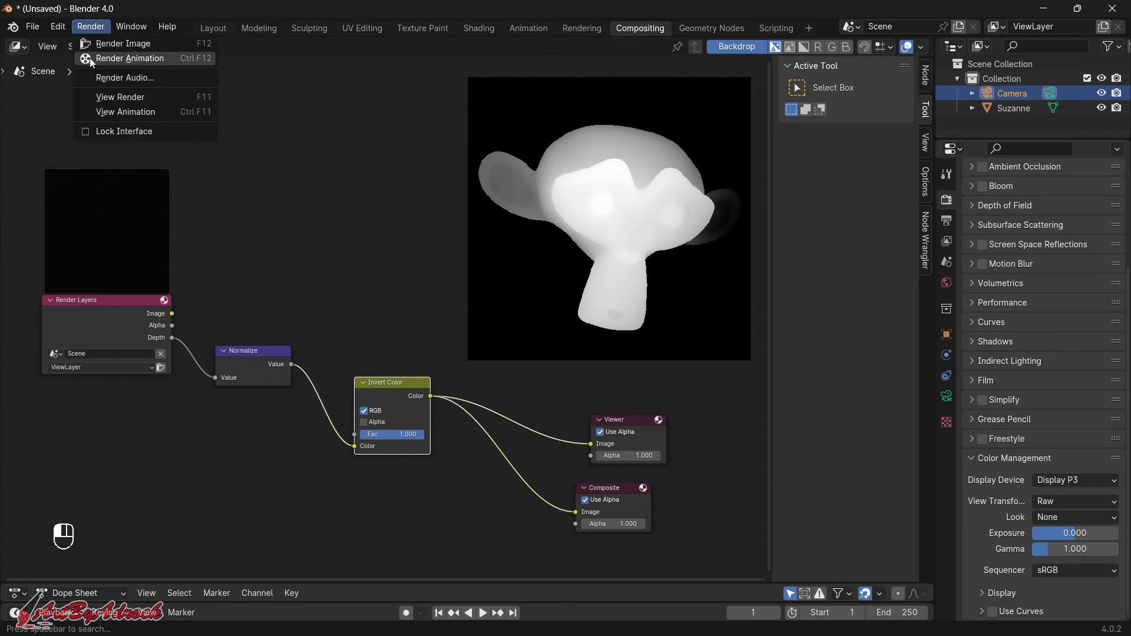
left_click(135, 44)
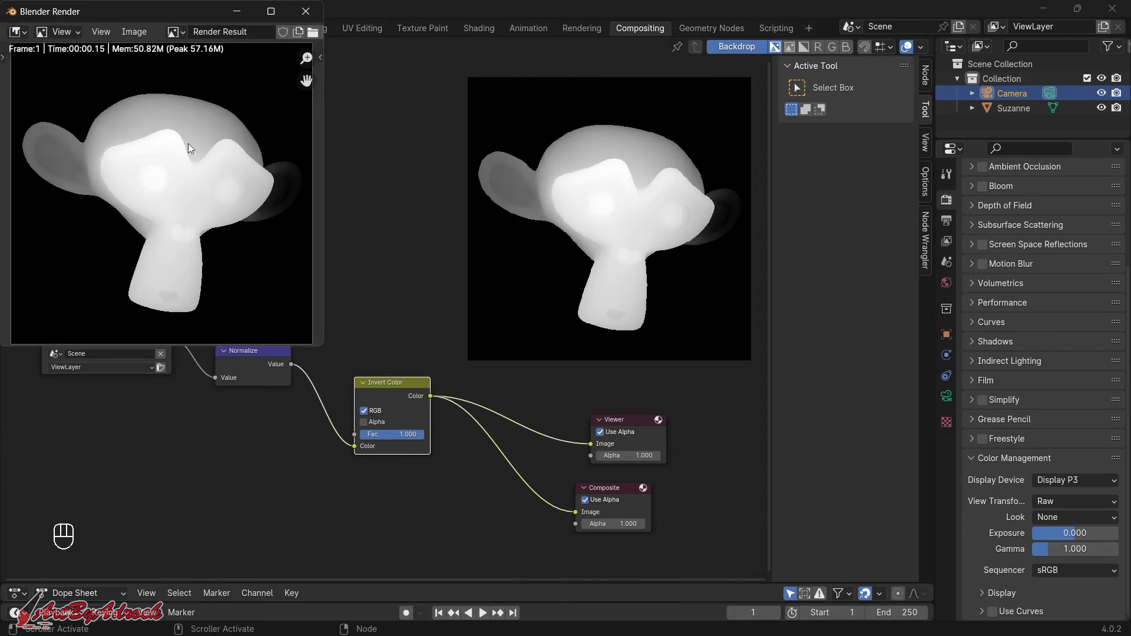
left_click_drag(196, 16, 269, 67)
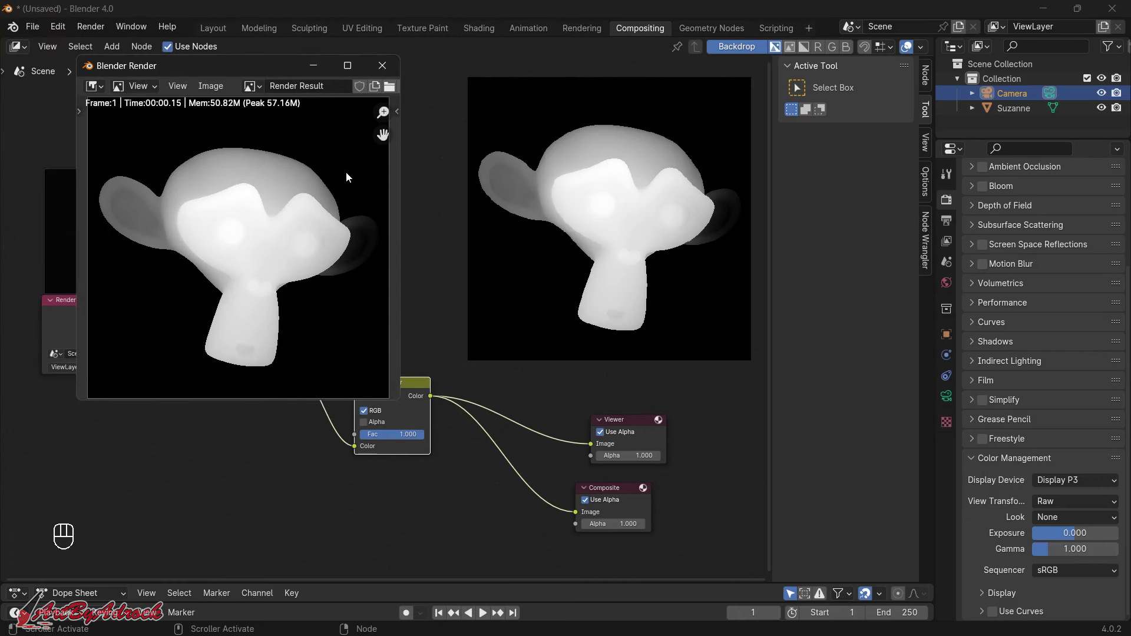
left_click(210, 86)
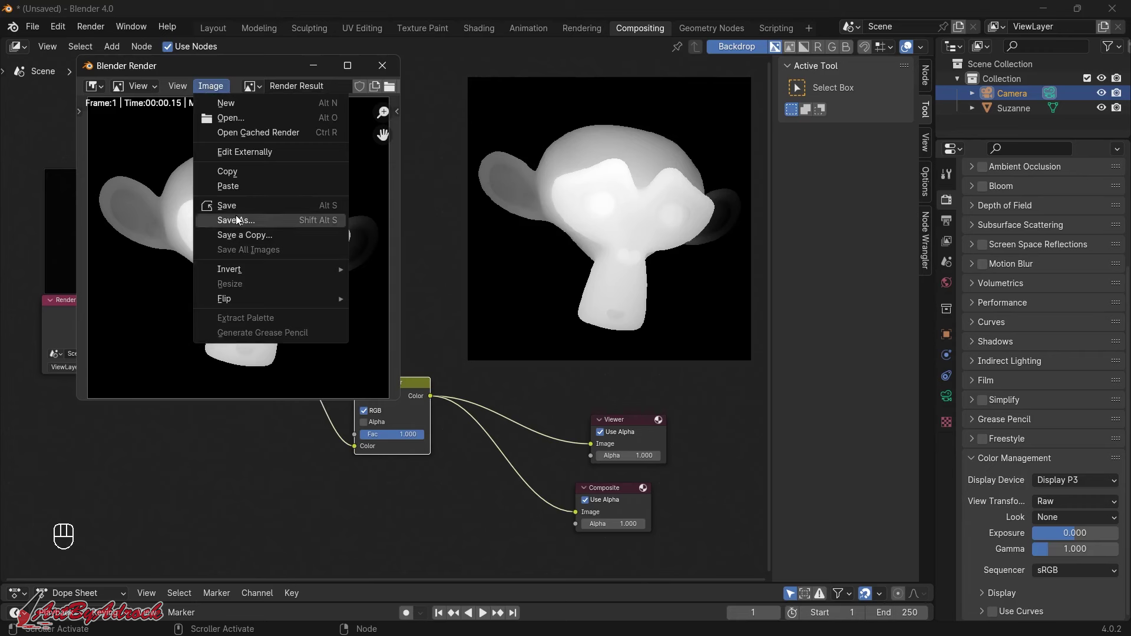
left_click(383, 66)
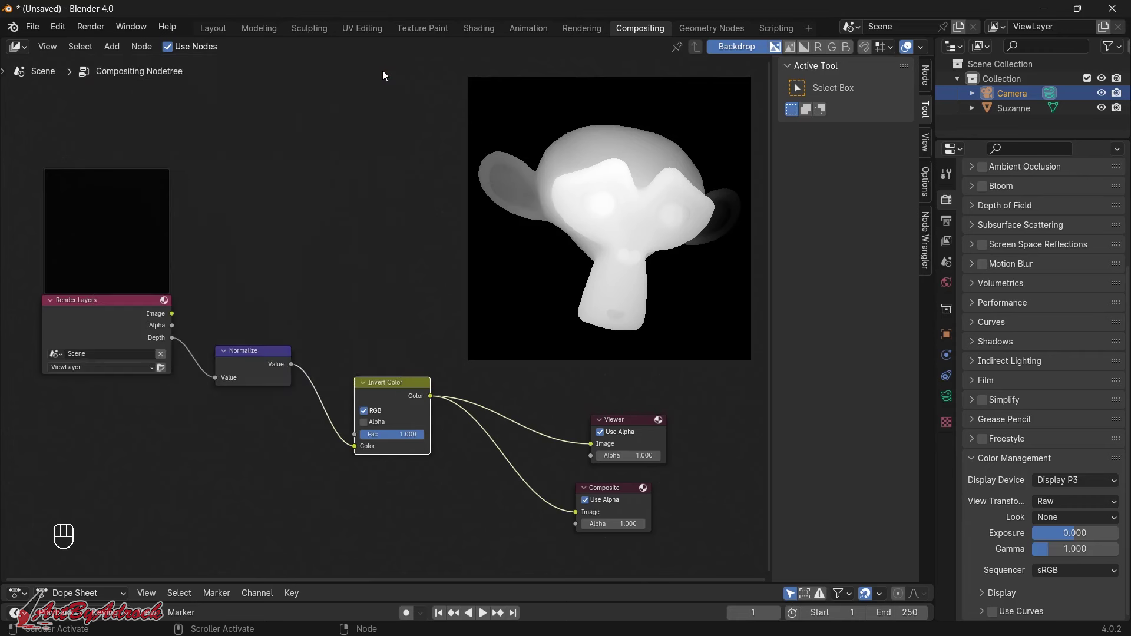
left_click_drag(578, 511, 539, 485)
- From the Viewer node's sidebar, start Save This Image with PNG kept as the format
left_click(630, 422)
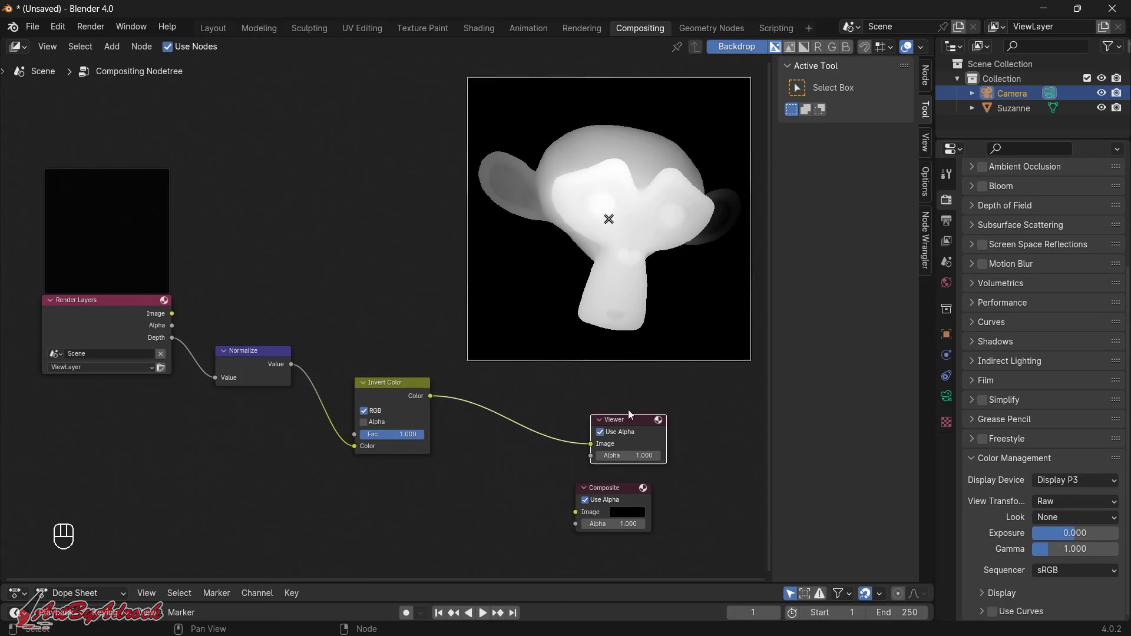
left_click(926, 76)
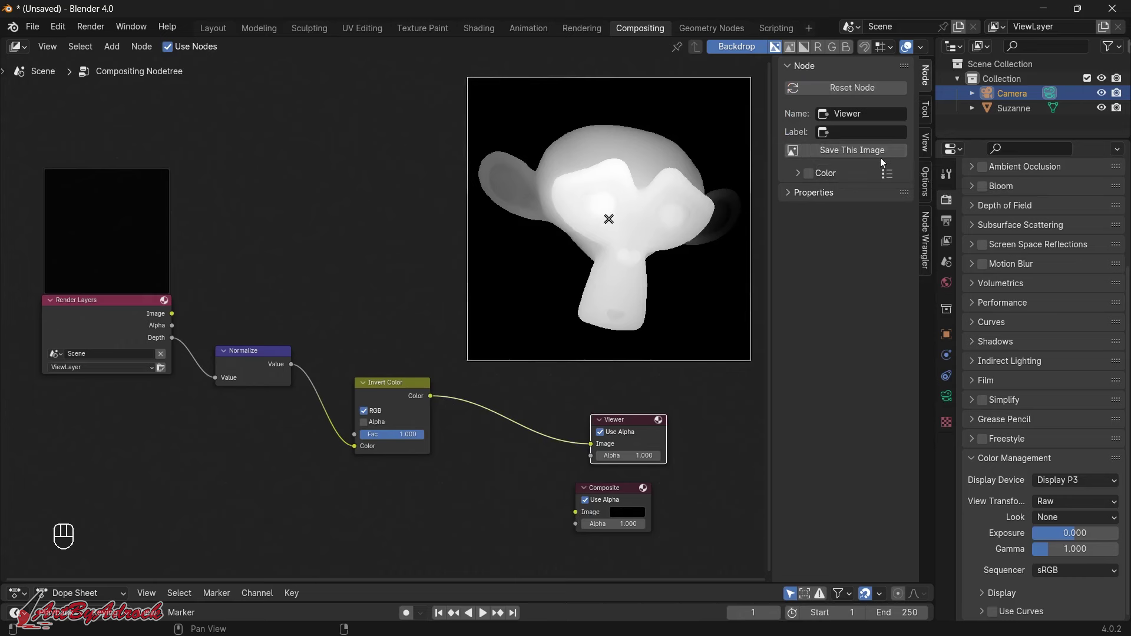
left_click(827, 151)
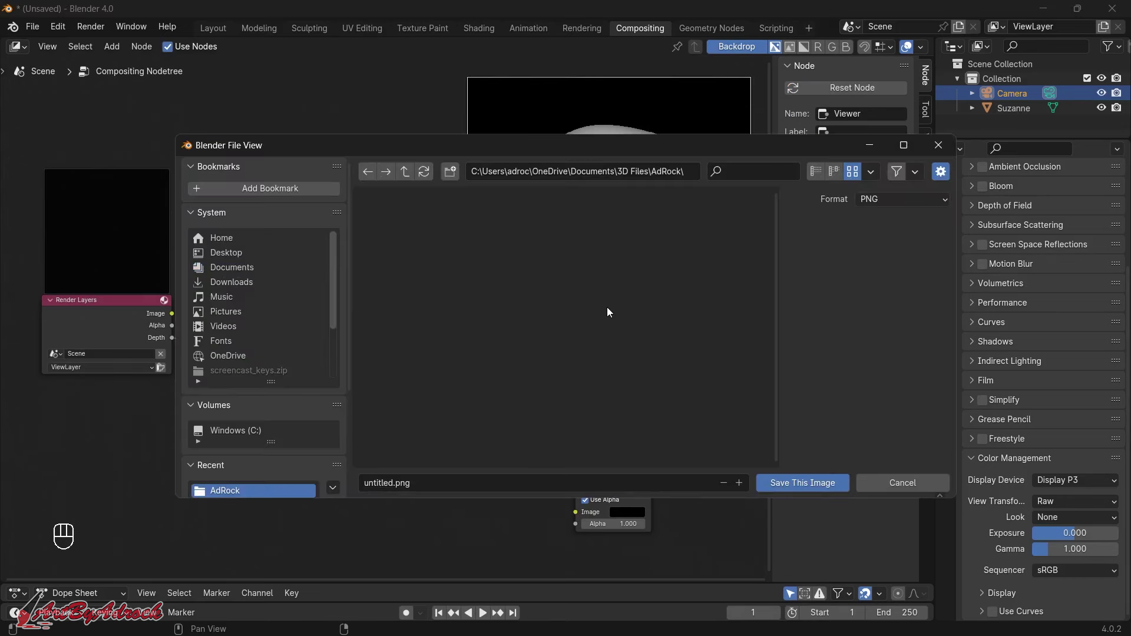
left_click(891, 201)
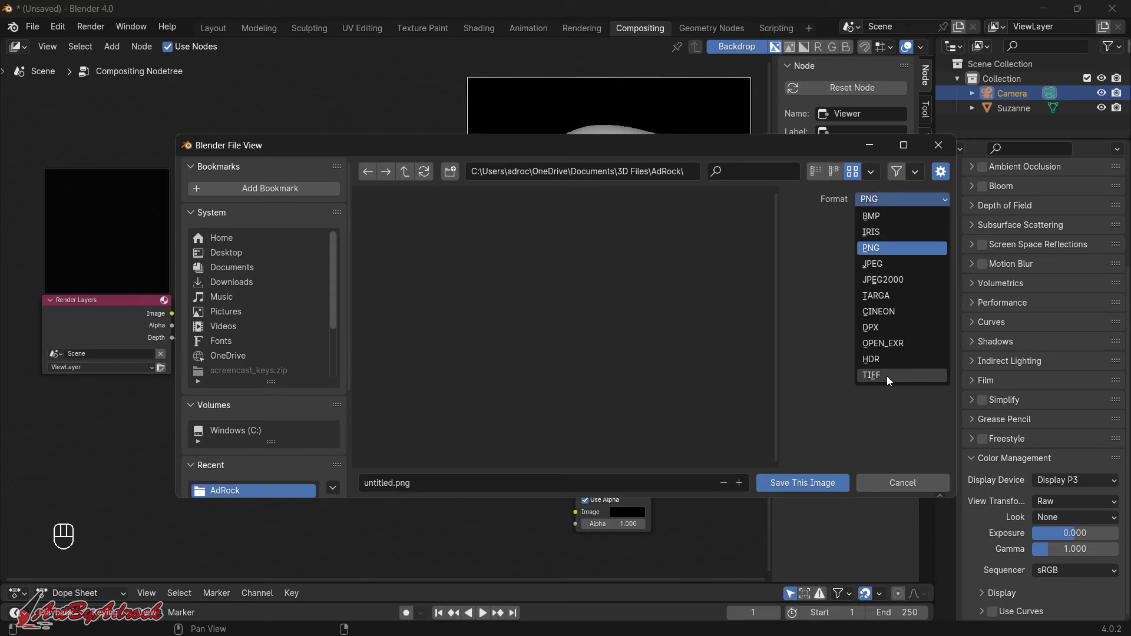
left_click(882, 250)
- Replace the file name 'untitled' with 'monkey' and save it as monkey.png
left_click(382, 487)
left_click(393, 483)
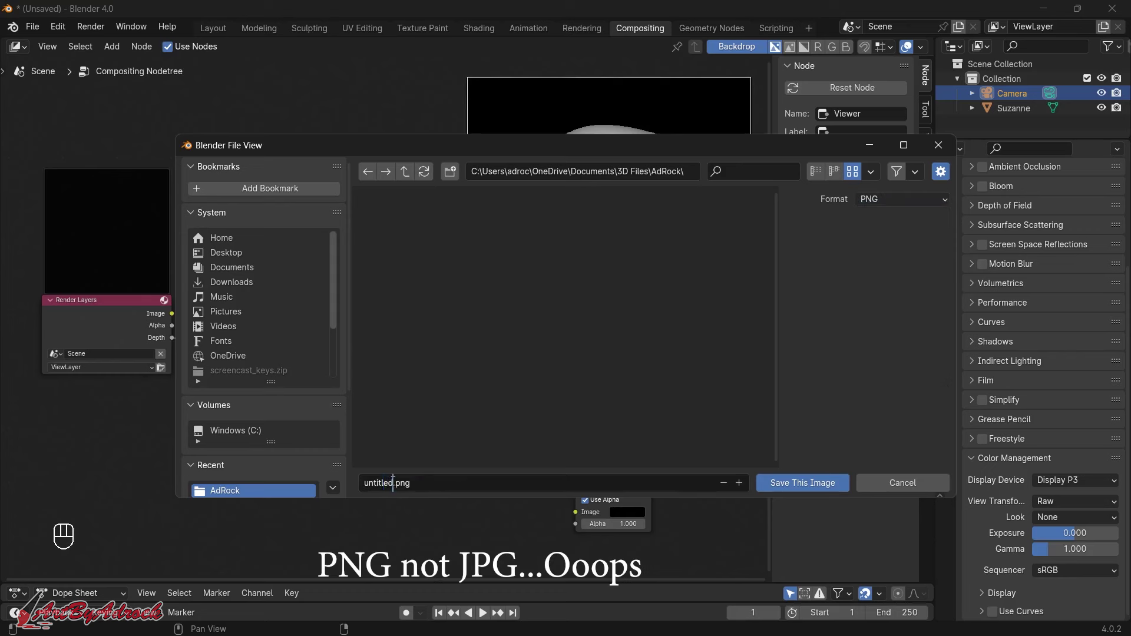
double_click(393, 482)
key("BackSpace")
type("monkey")
left_click(798, 482)
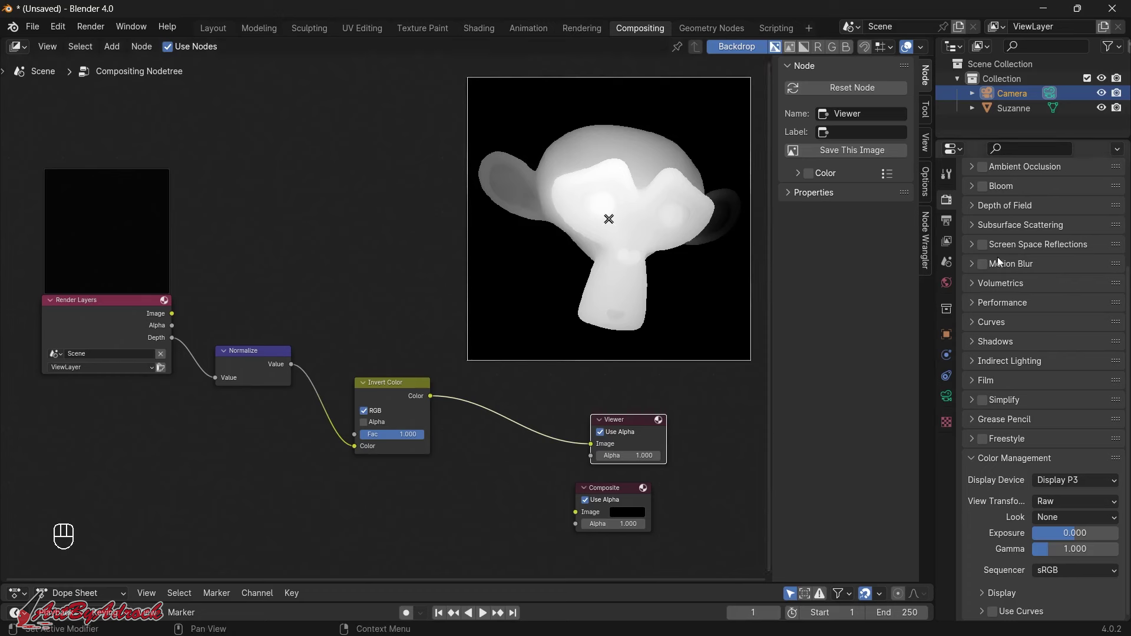
- Turn on Film Transparent and link Render Layers Alpha to the Viewer's Alpha input
left_click(971, 382)
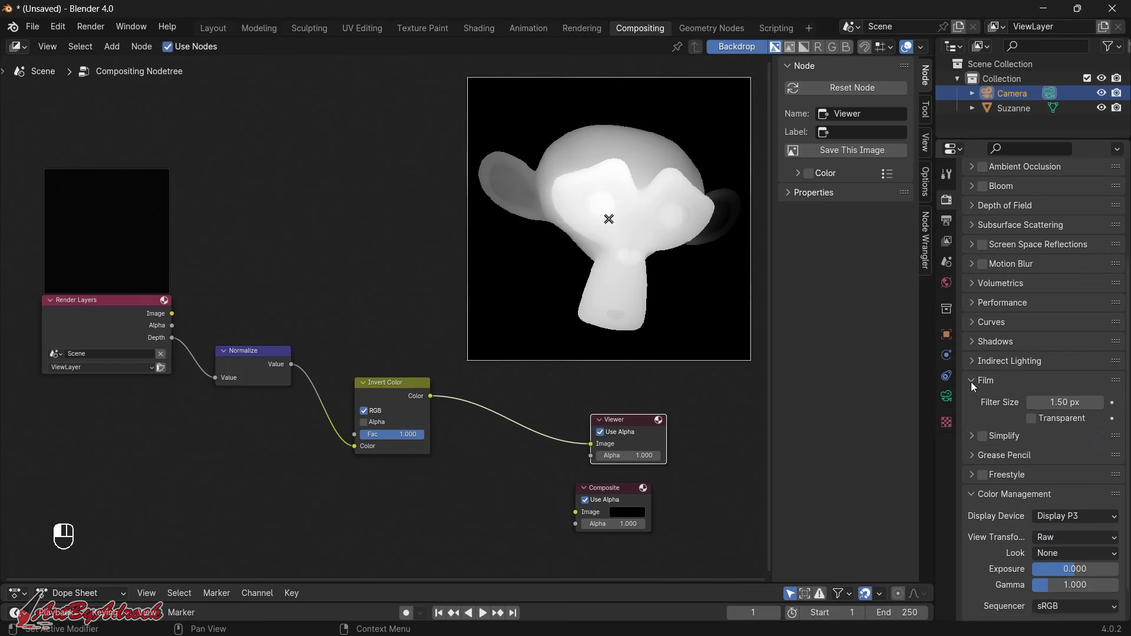
left_click(1031, 418)
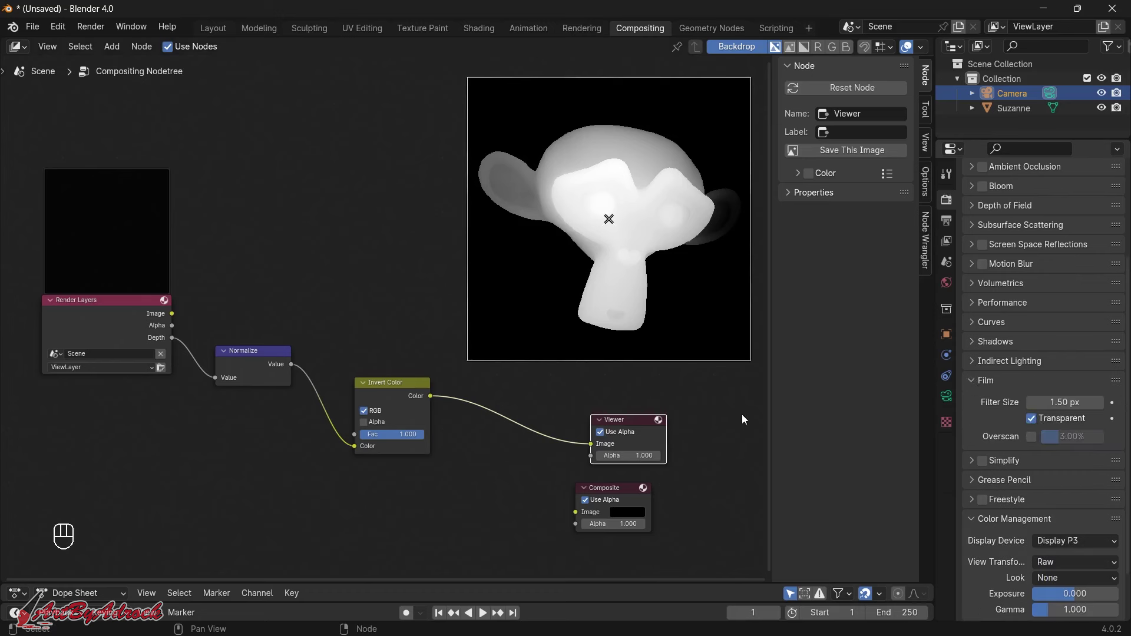
left_click(172, 330)
left_click_drag(172, 326, 590, 464)
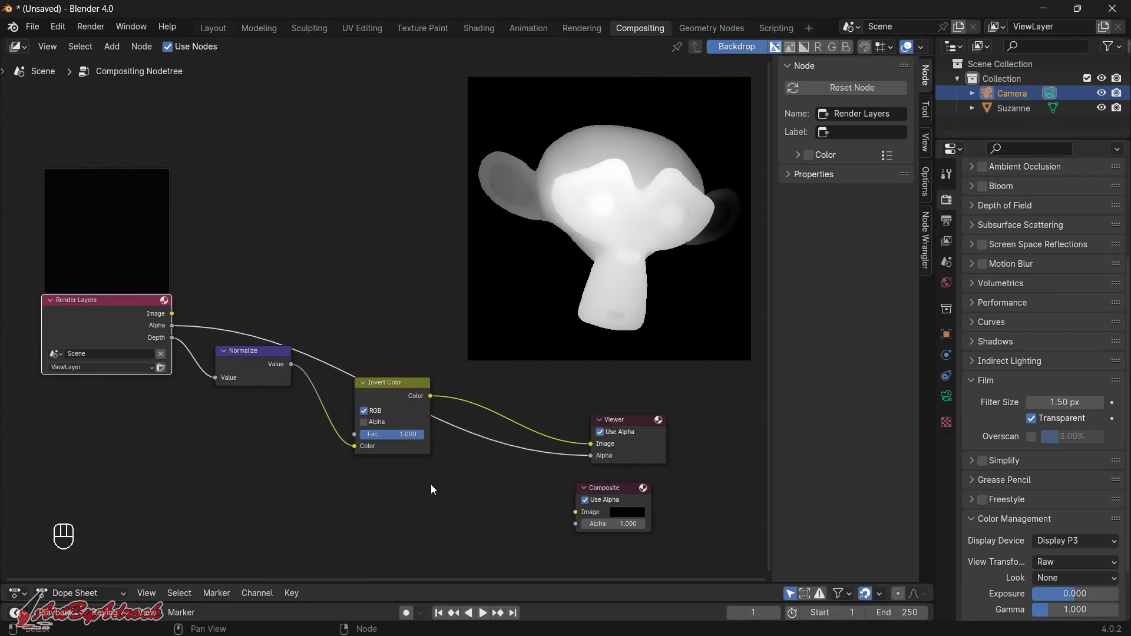
- Render the current frame again with the transparent background
left_click(90, 26)
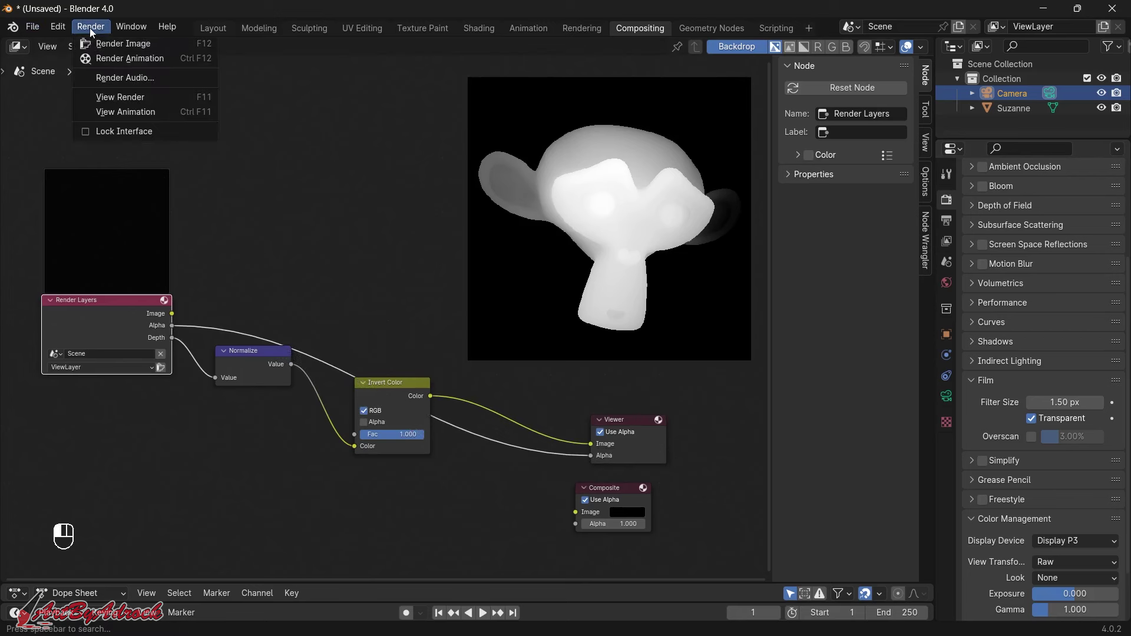
left_click(107, 47)
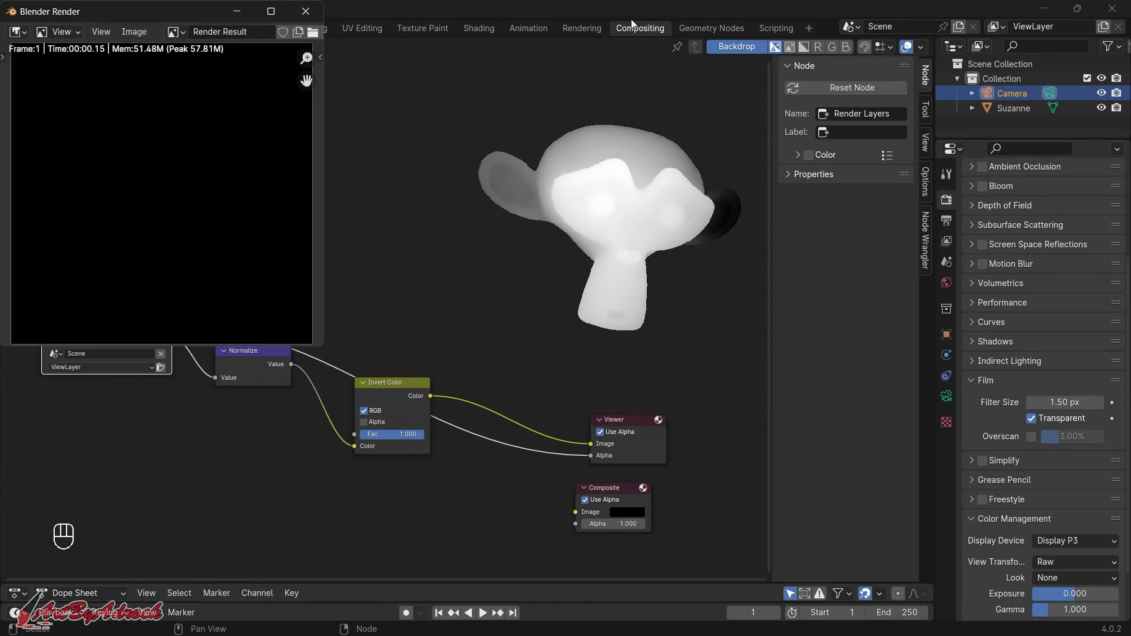
left_click(602, 7)
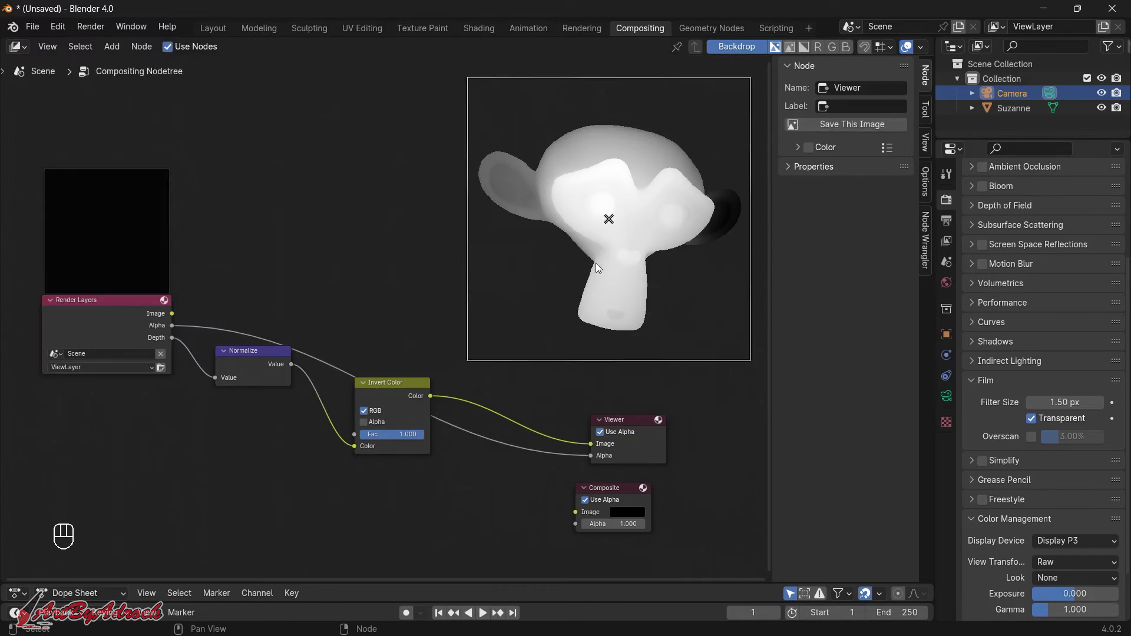
- Save the Viewer image as monkey2.png by appending 2 to monkey, then select Suzanne
left_click(619, 419)
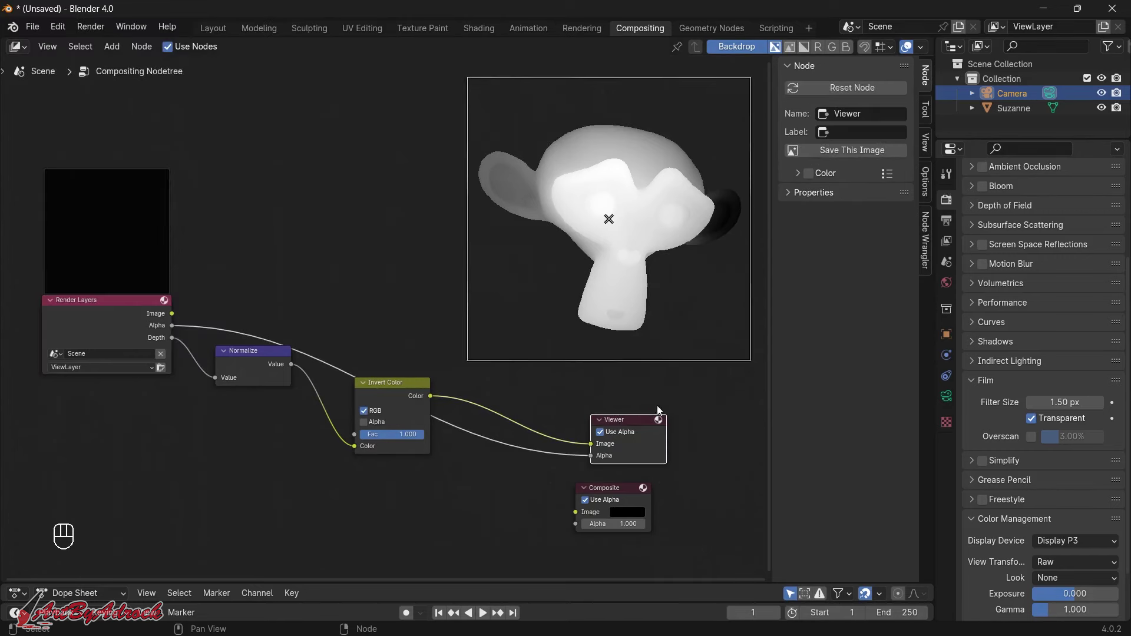
left_click(840, 150)
left_click(415, 242)
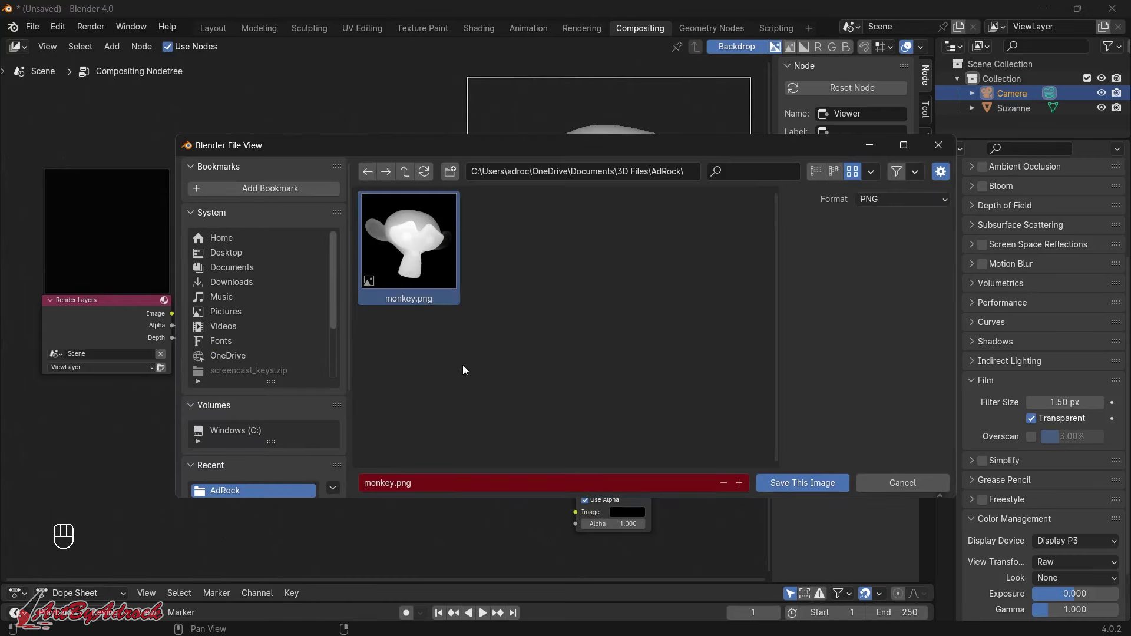
left_click(395, 482)
type("2")
left_click(802, 483)
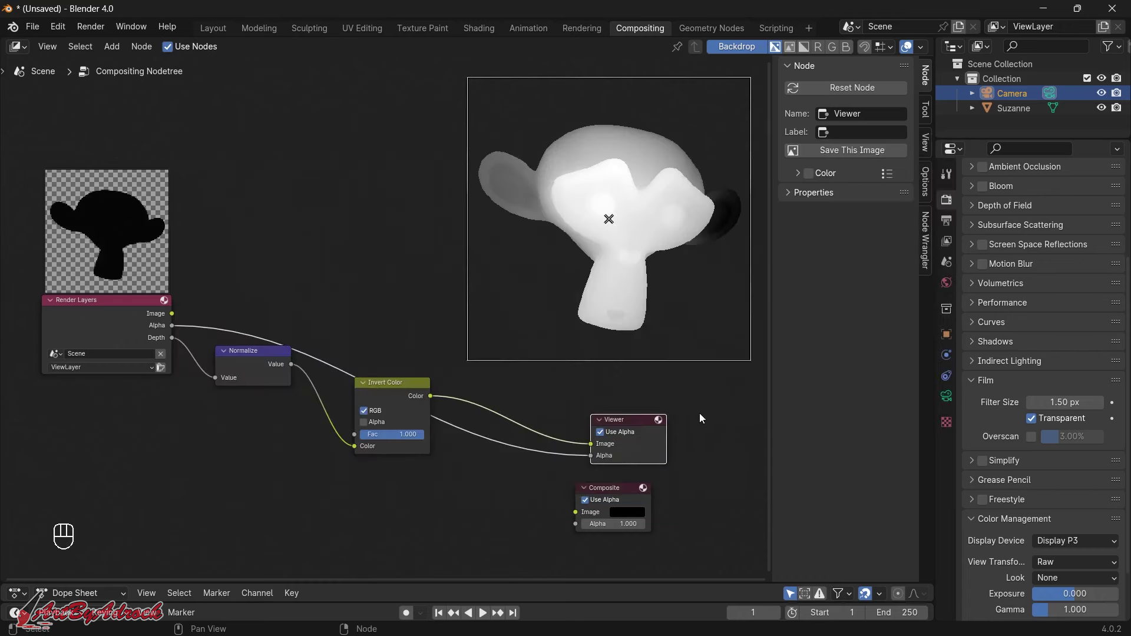
left_click(720, 393)
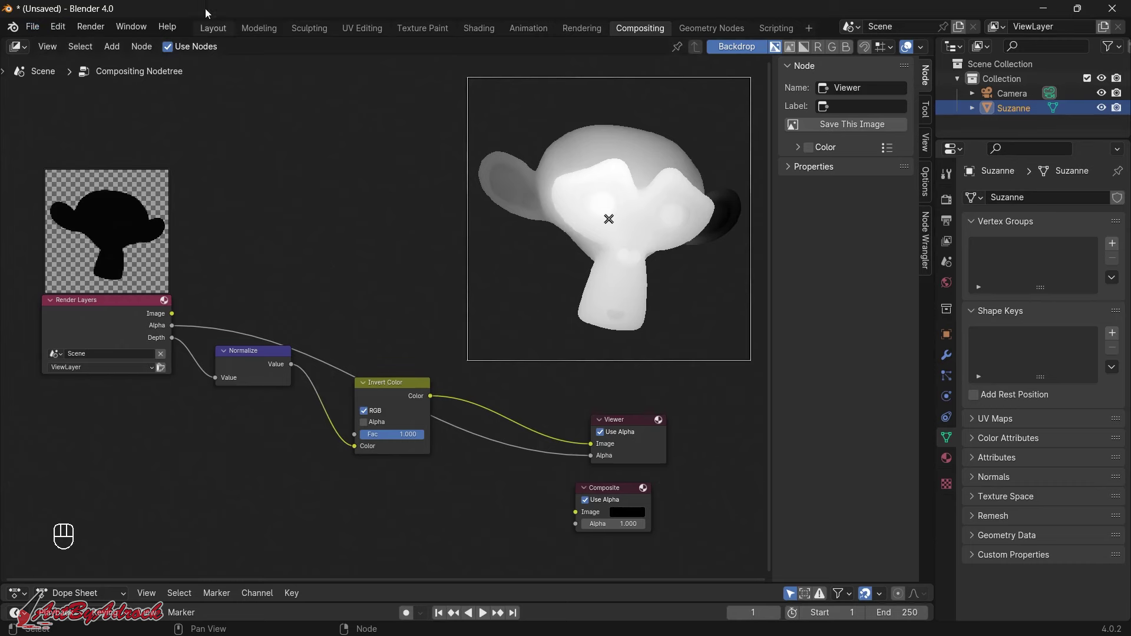
- Switch to the Layout workspace and select the camera
left_click(213, 28)
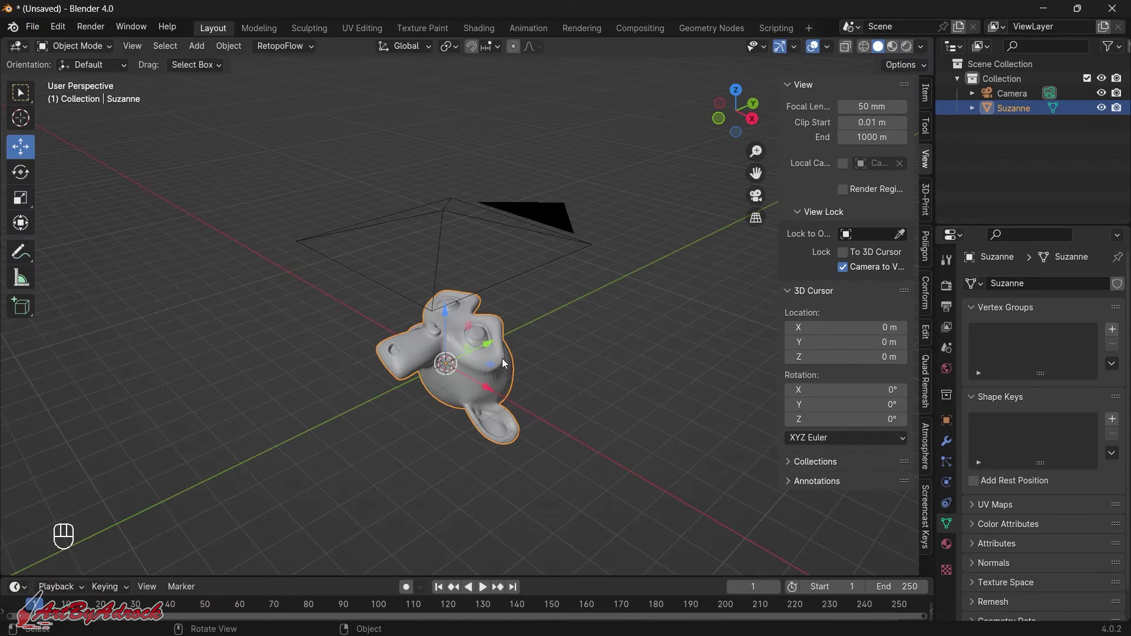
mouse_move(615, 366)
middle_mouse_down()
mouse_move(608, 396)
mouse_move(614, 314)
mouse_move(612, 366)
middle_mouse_up()
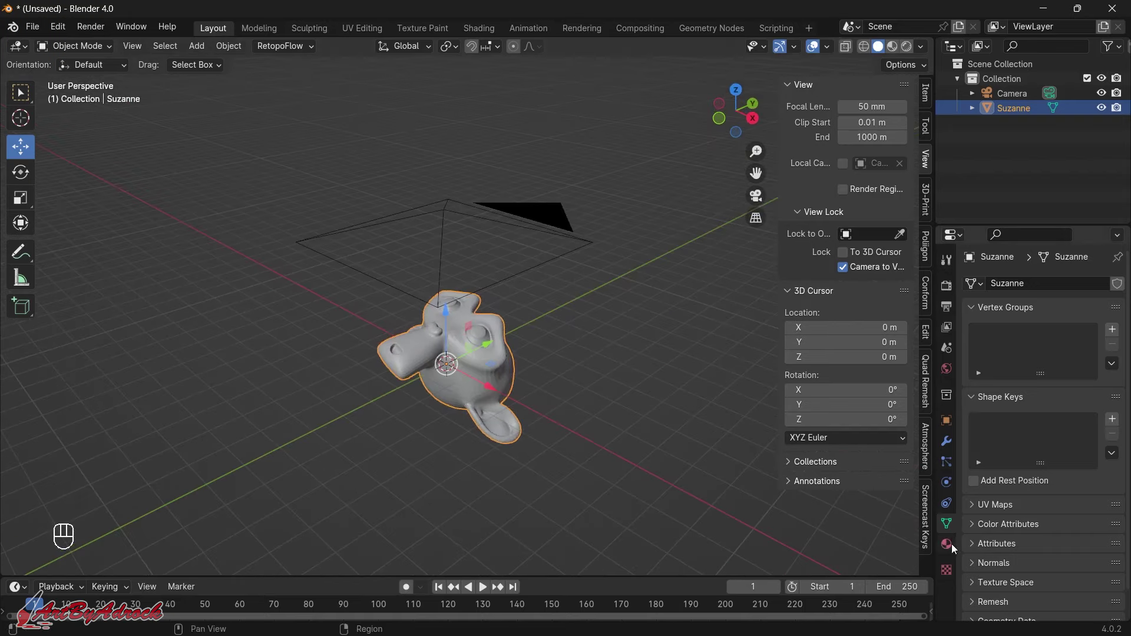
left_click(445, 218)
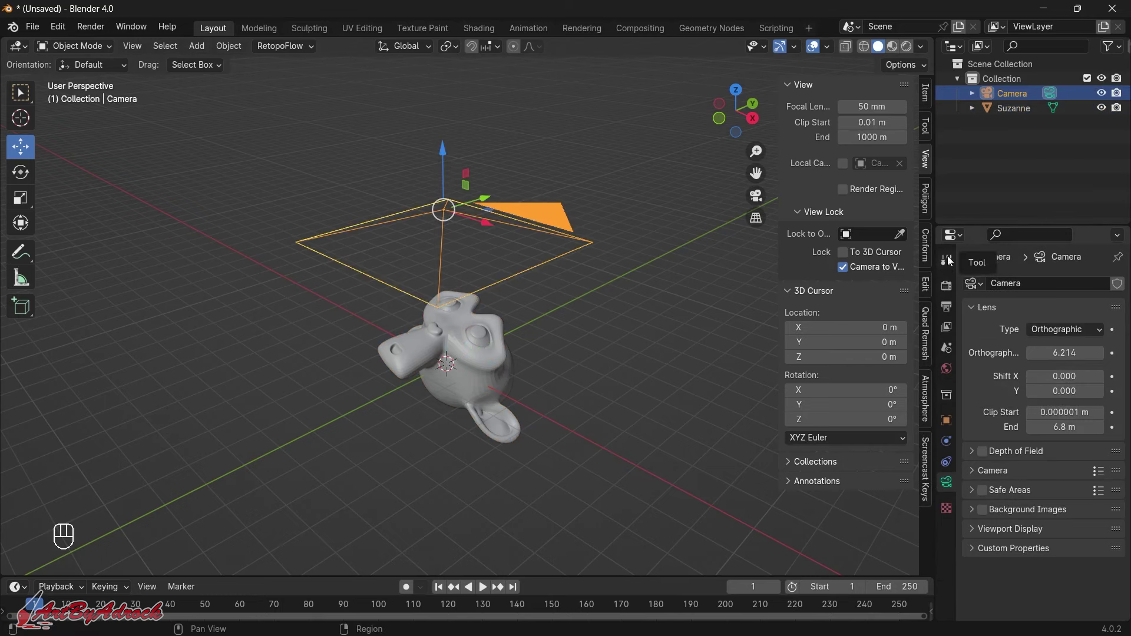
middle_click_drag(654, 370, 620, 423)
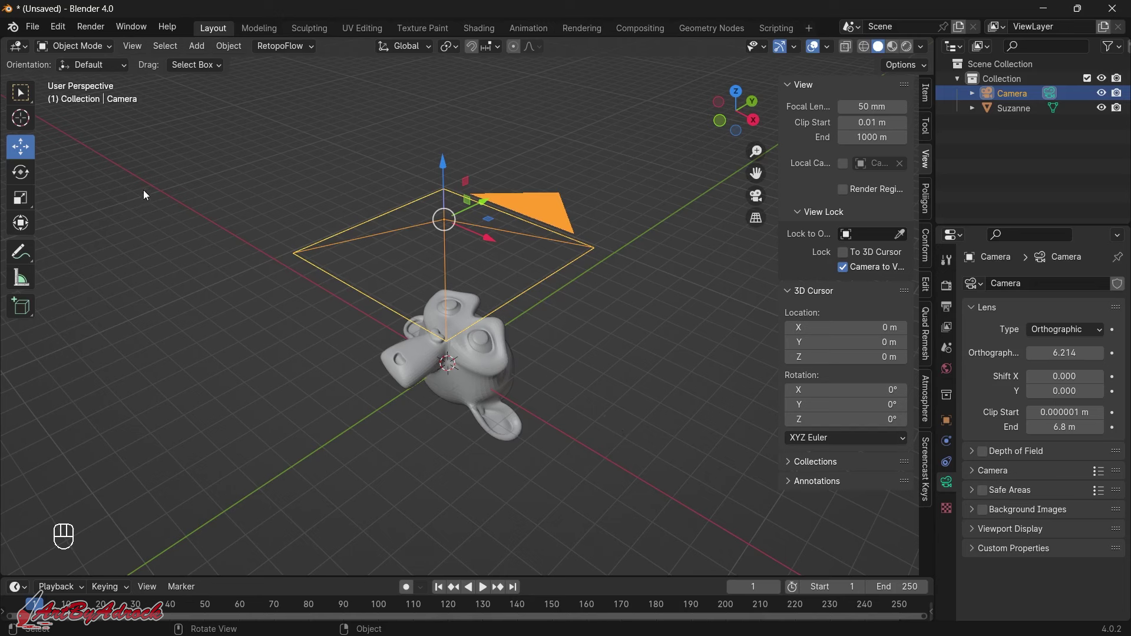
- Start a new General file from File > New
left_click(34, 30)
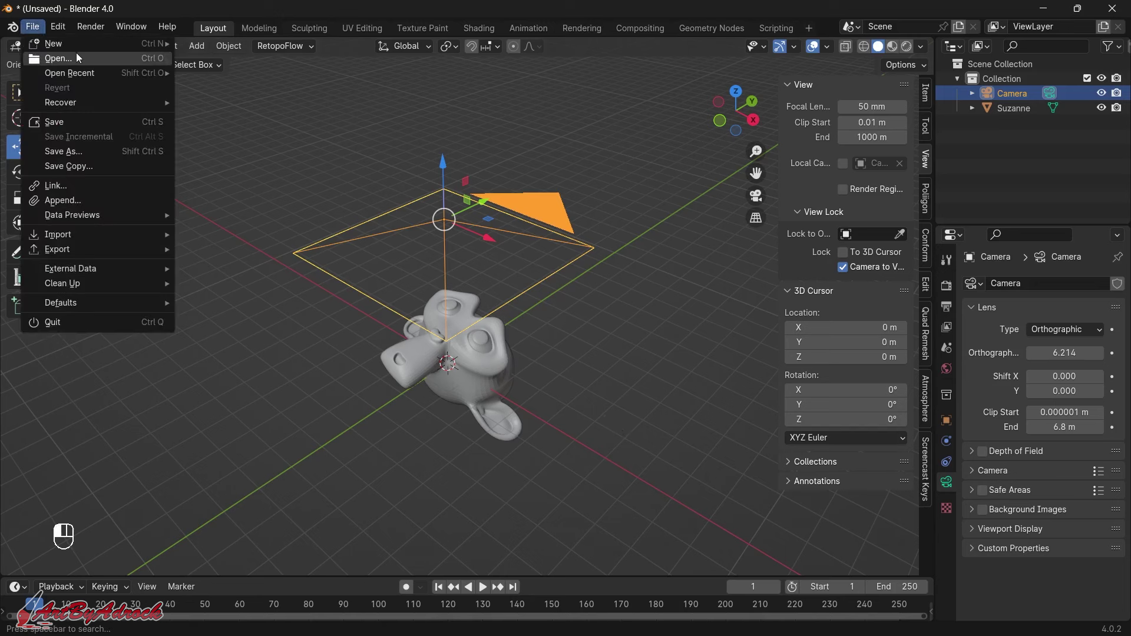
mouse_move(50, 43)
left_click(247, 46)
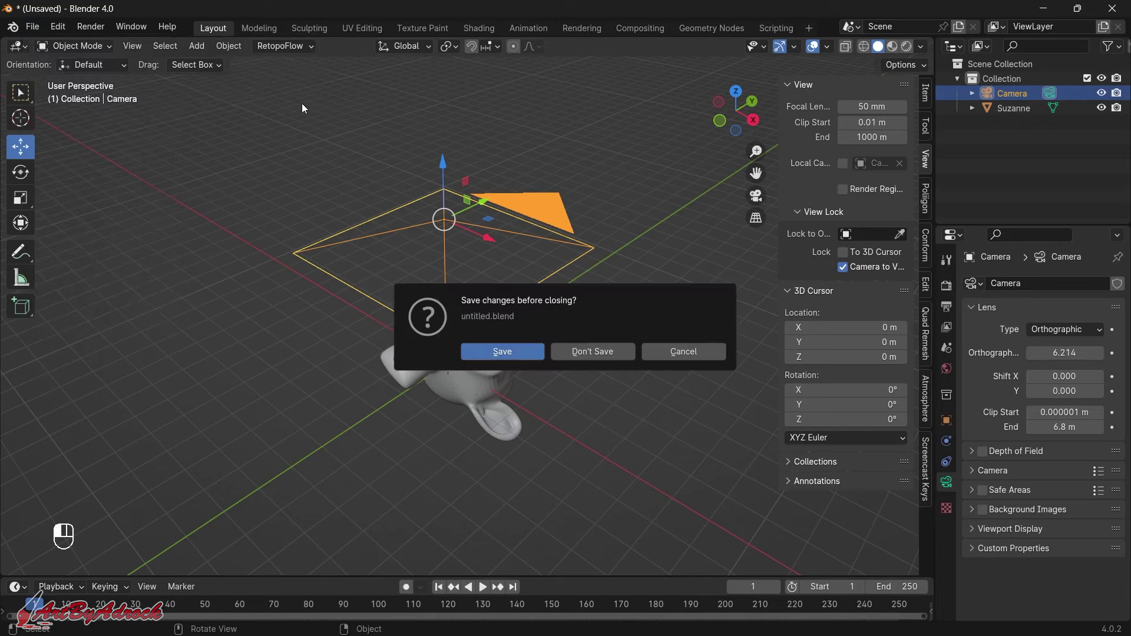
- Discard unsaved changes to load the new scene and select the default cube
left_click(606, 353)
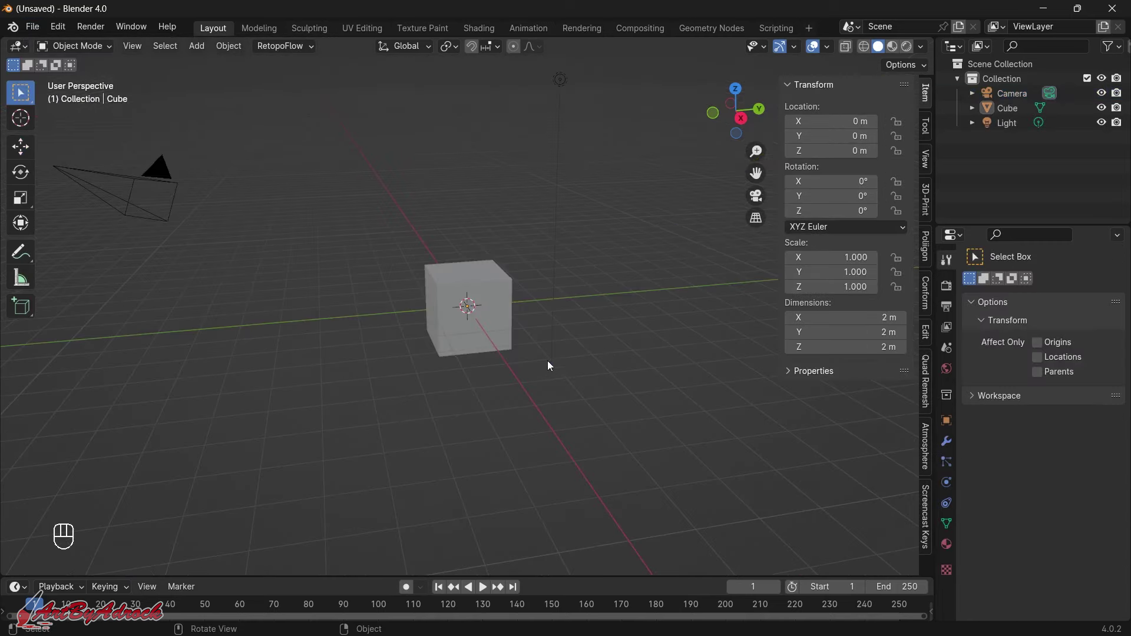
middle_click_drag(550, 366, 552, 337)
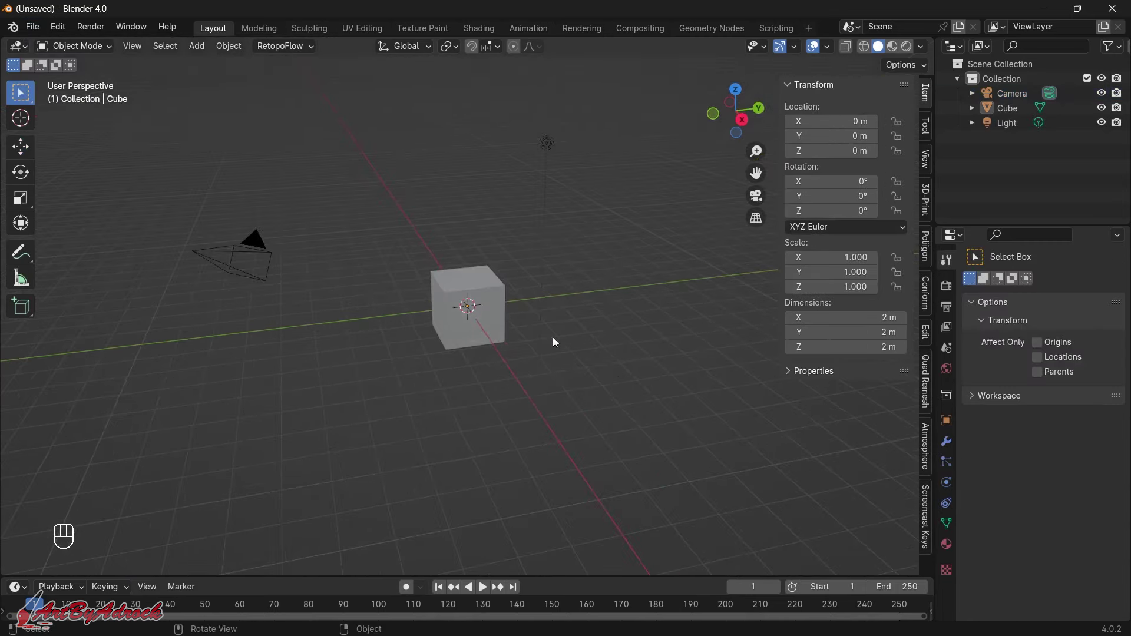
left_click(467, 286)
scroll(548, 333, "up", 3)
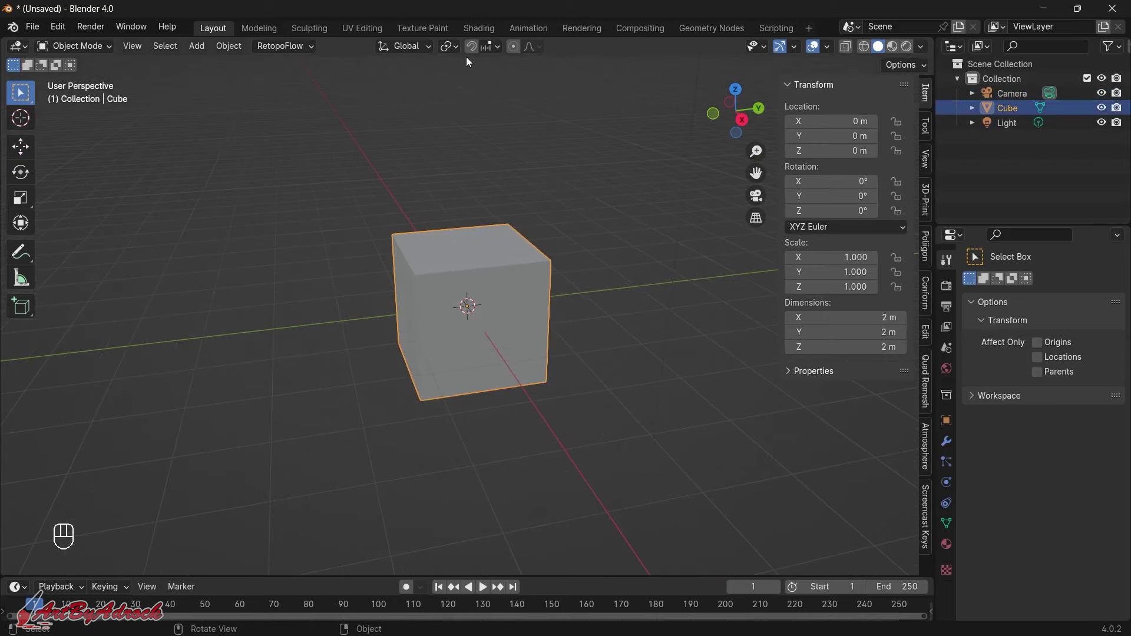
- Enter the Sculpting workspace and set the remesh voxel size to about 0.0065 m
left_click(308, 30)
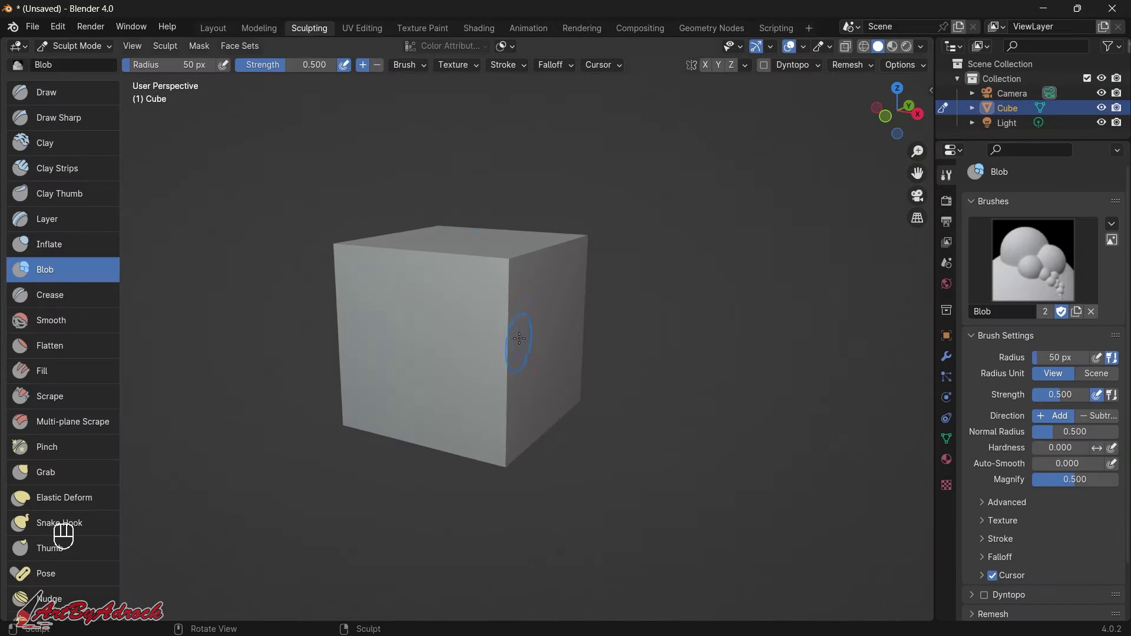
mouse_move(517, 329)
middle_mouse_down()
mouse_move(573, 390)
mouse_move(573, 442)
mouse_move(553, 346)
mouse_move(614, 366)
mouse_move(530, 294)
middle_mouse_up()
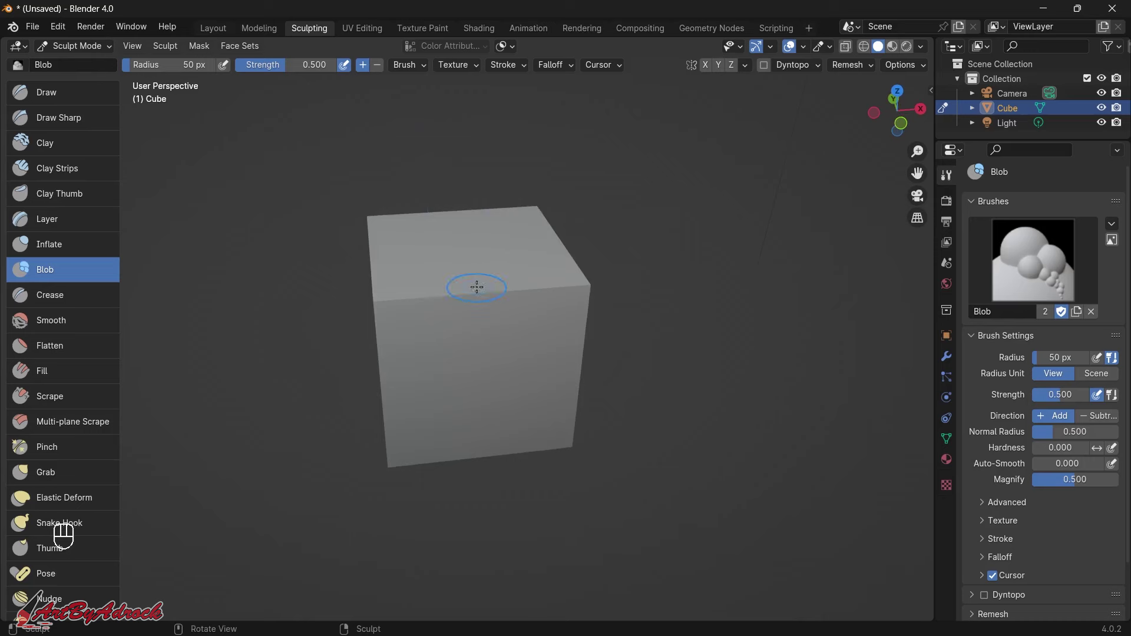
key("r")
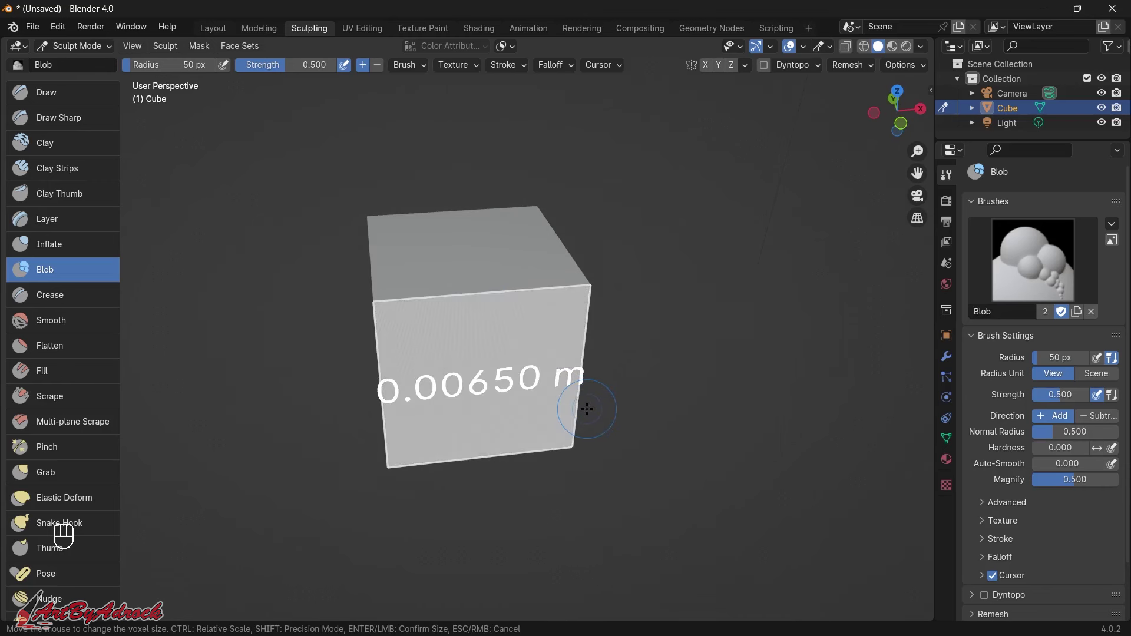
- Confirm the 0.0065 m voxel size and remesh the cube with Ctrl+R
left_click(588, 410)
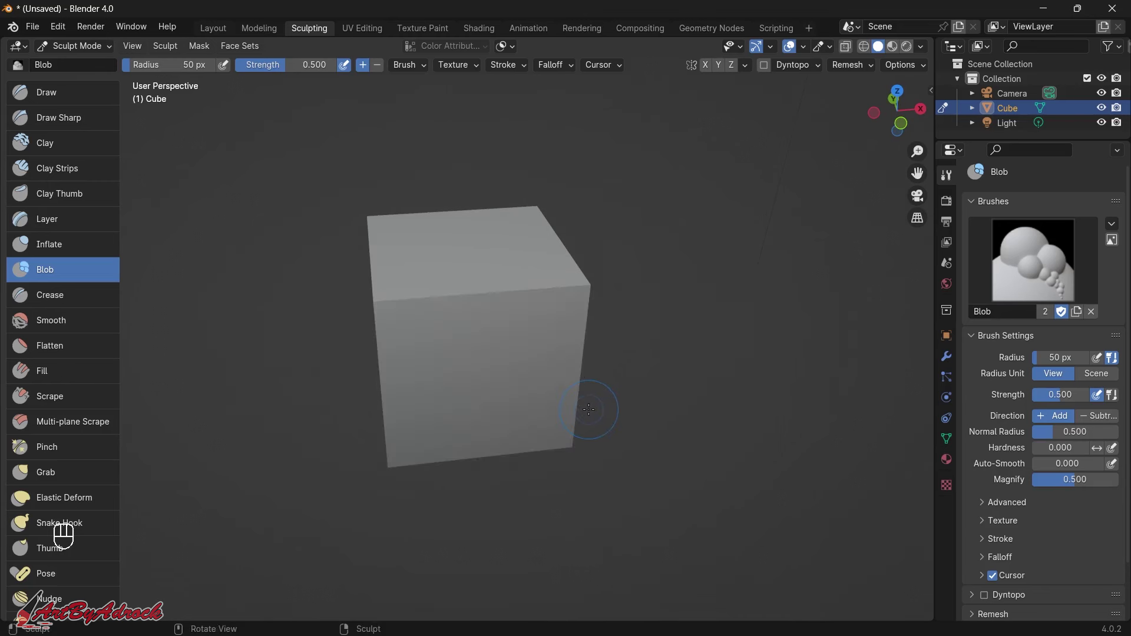
key("ctrl")
mouse_move(484, 363)
middle_mouse_down()
mouse_move(513, 324)
mouse_move(528, 329)
middle_mouse_up()
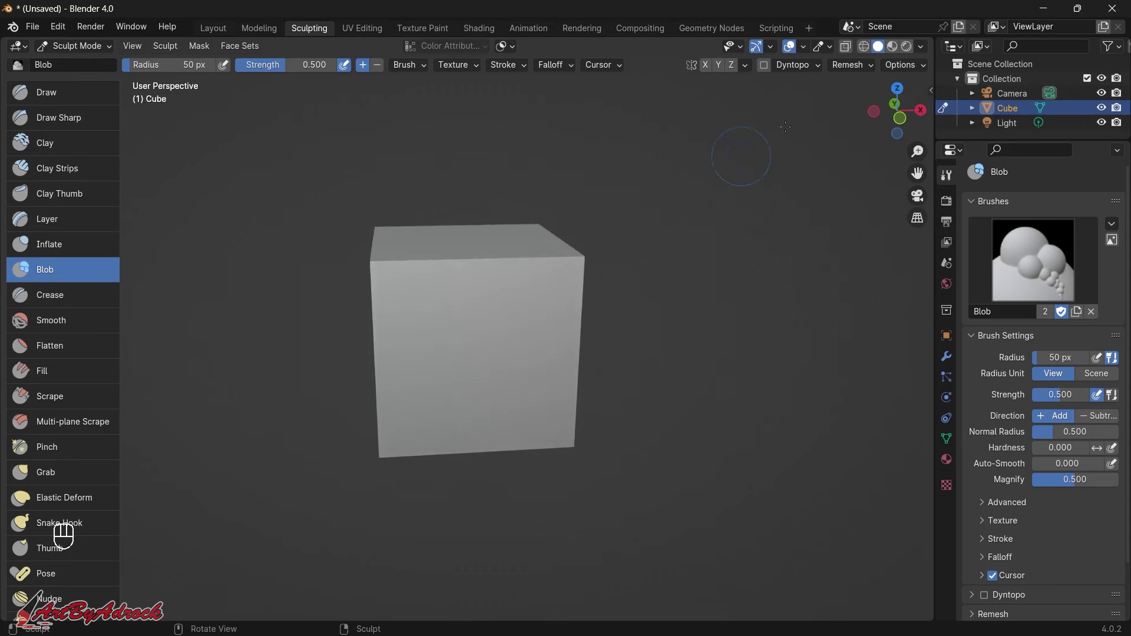
- Restore Solid viewport shading and switch to the Draw sculpt brush
left_click(865, 50)
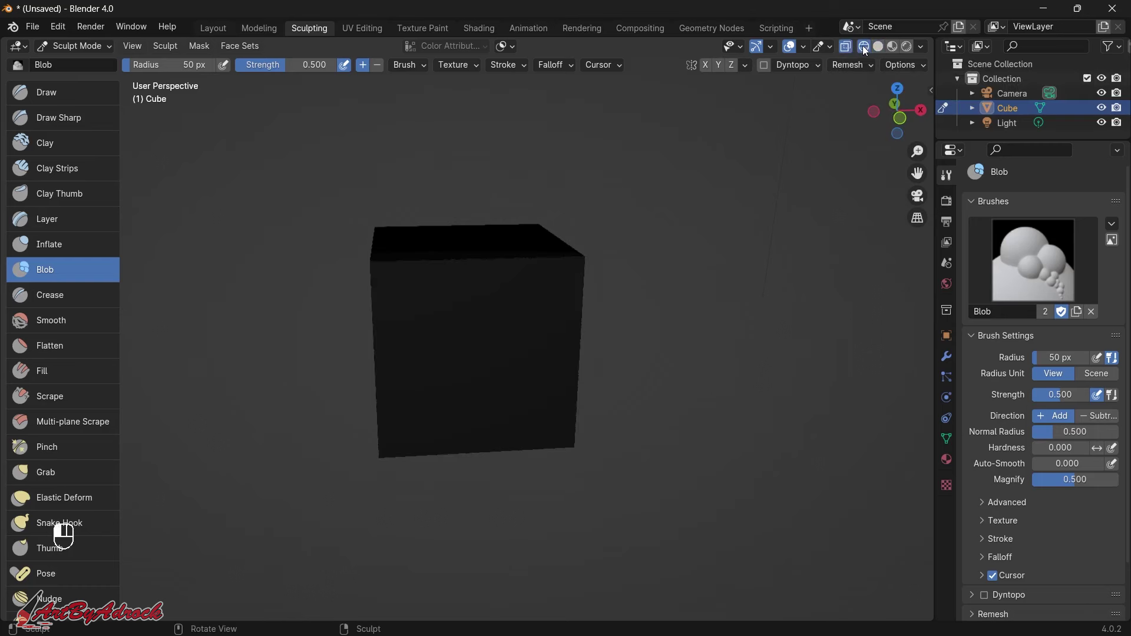
middle_click_drag(593, 353, 741, 205)
scroll(589, 349, "up", 5)
scroll(590, 349, "down", 3)
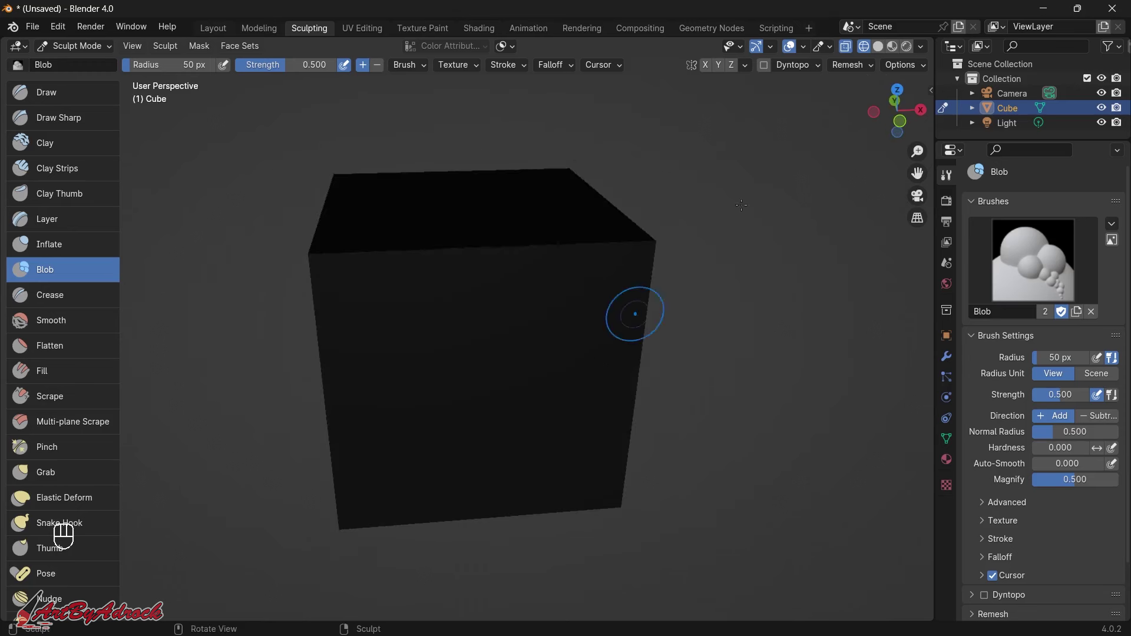
left_click(878, 47)
middle_click_drag(541, 350, 552, 286)
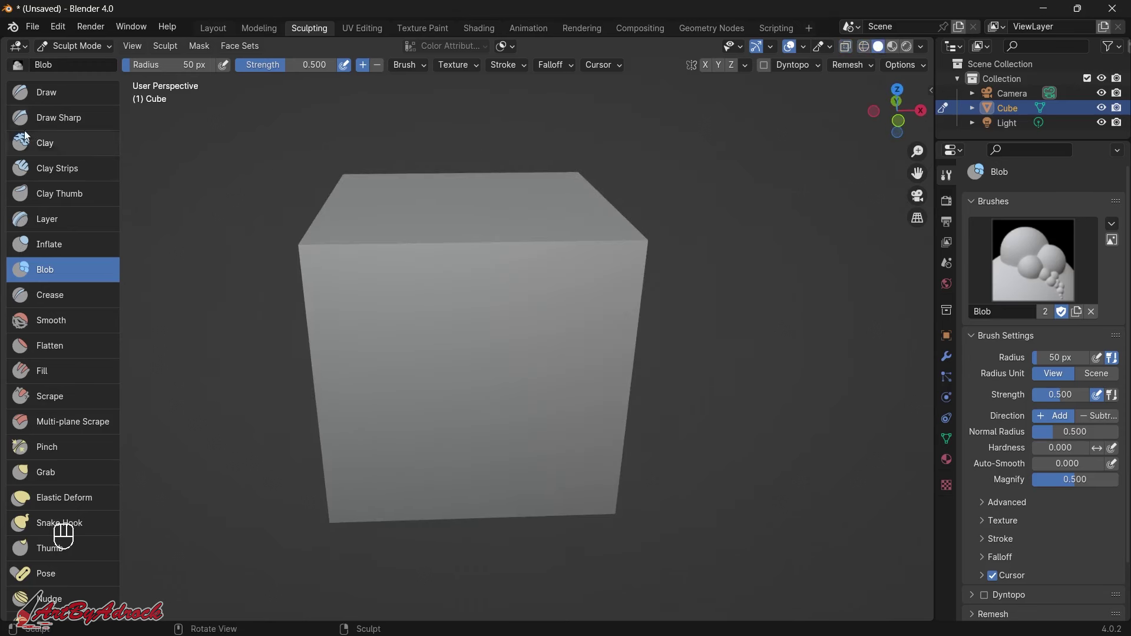
left_click(41, 93)
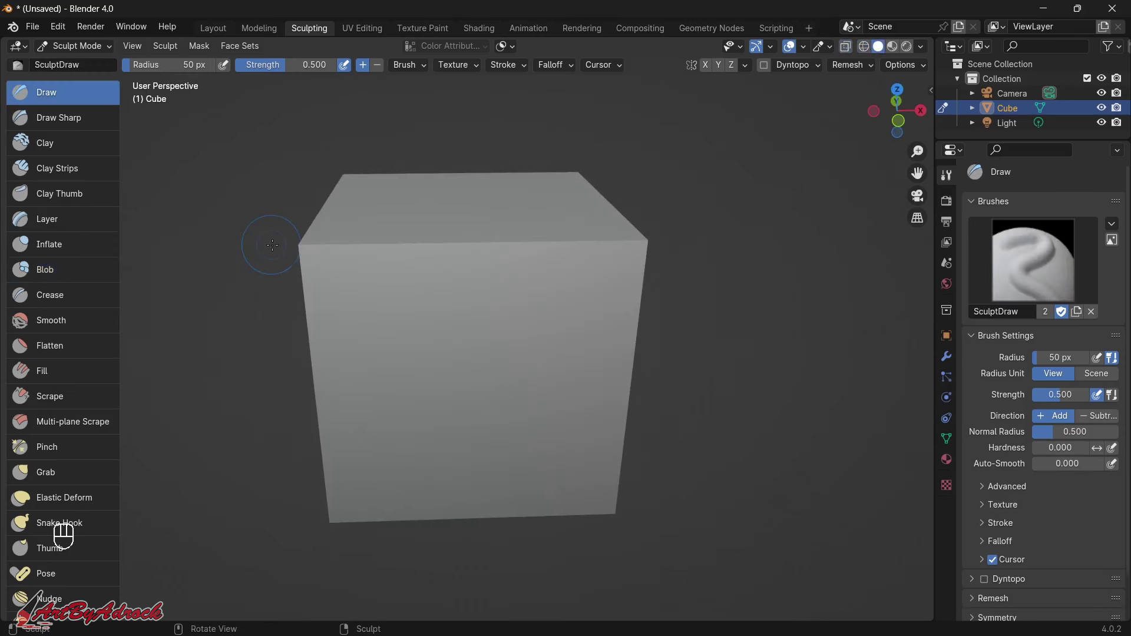
- Create a new brush texture and load the monkey.png depth image into it
left_click(947, 487)
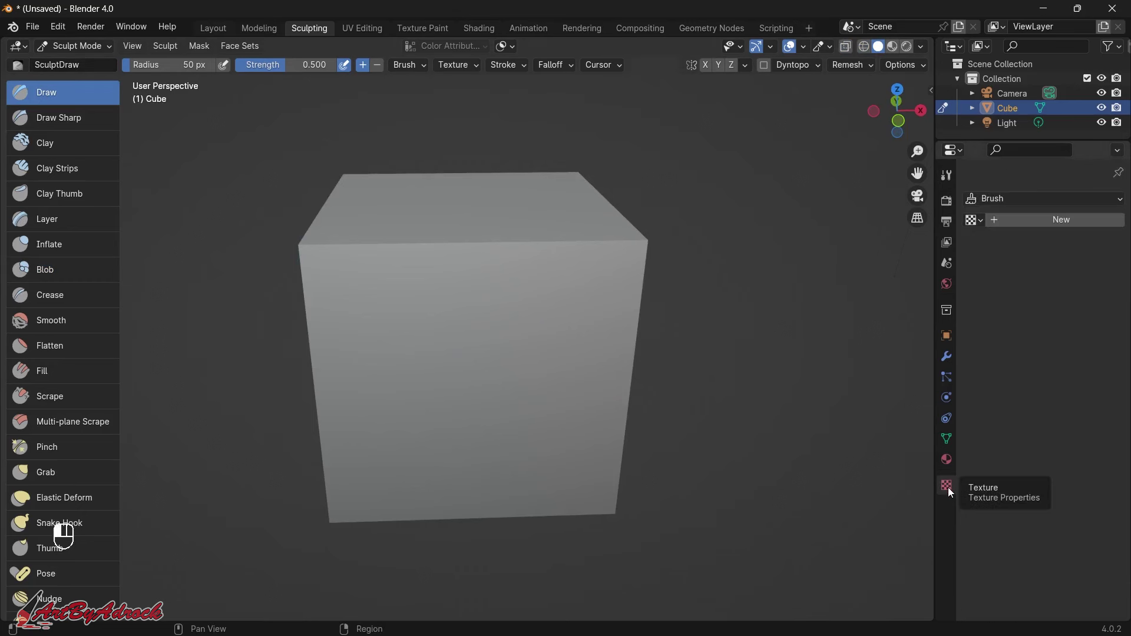
left_click(1018, 220)
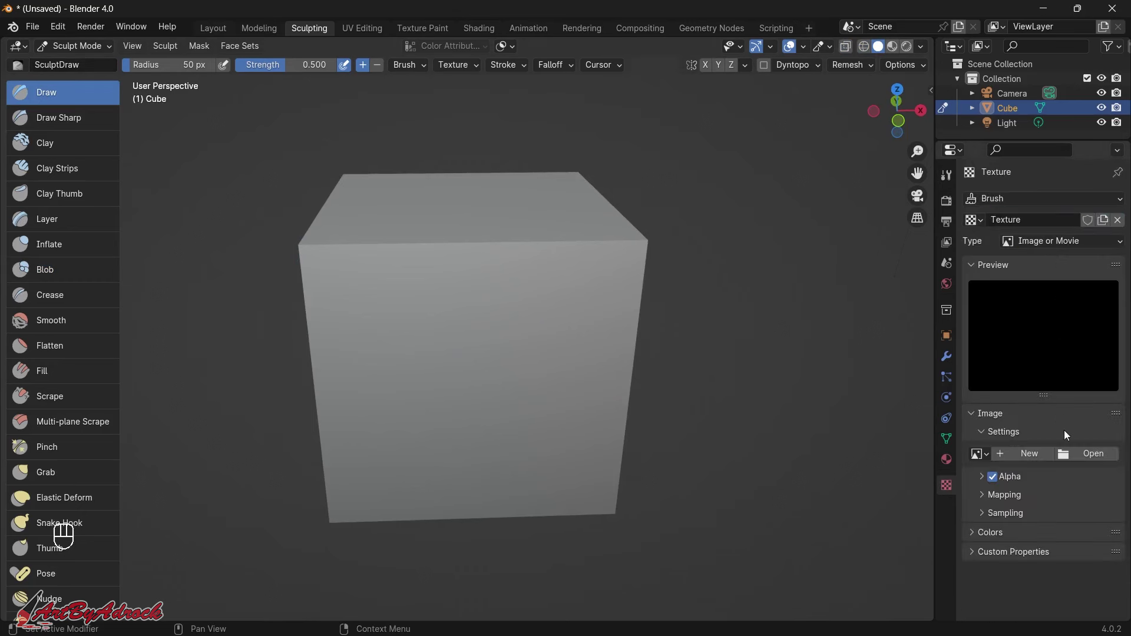
left_click(1093, 454)
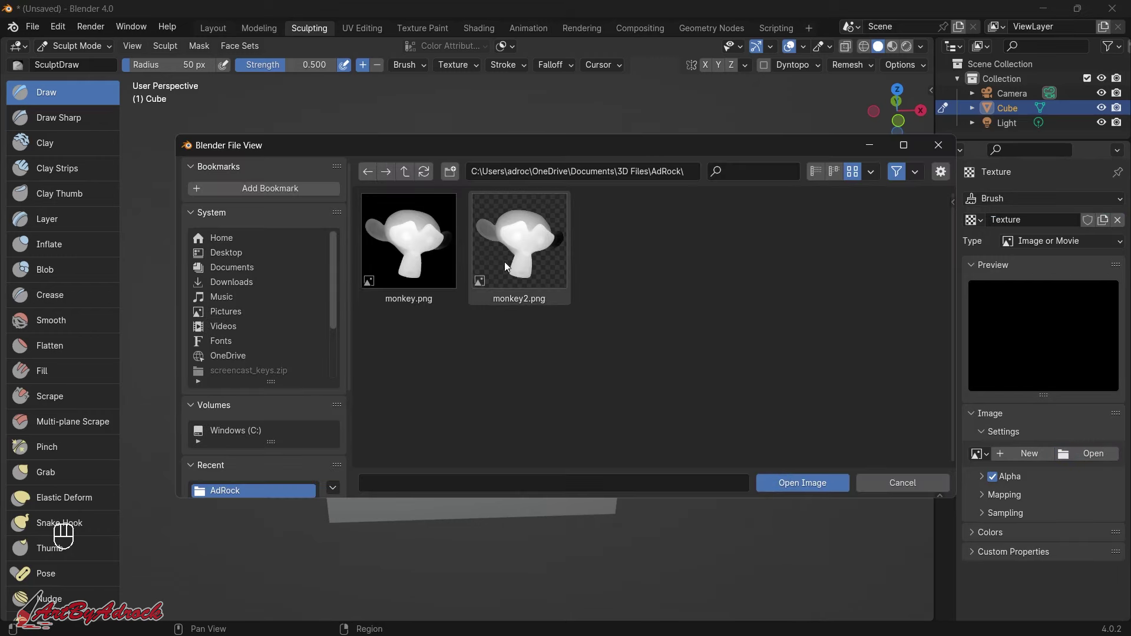
left_click(409, 228)
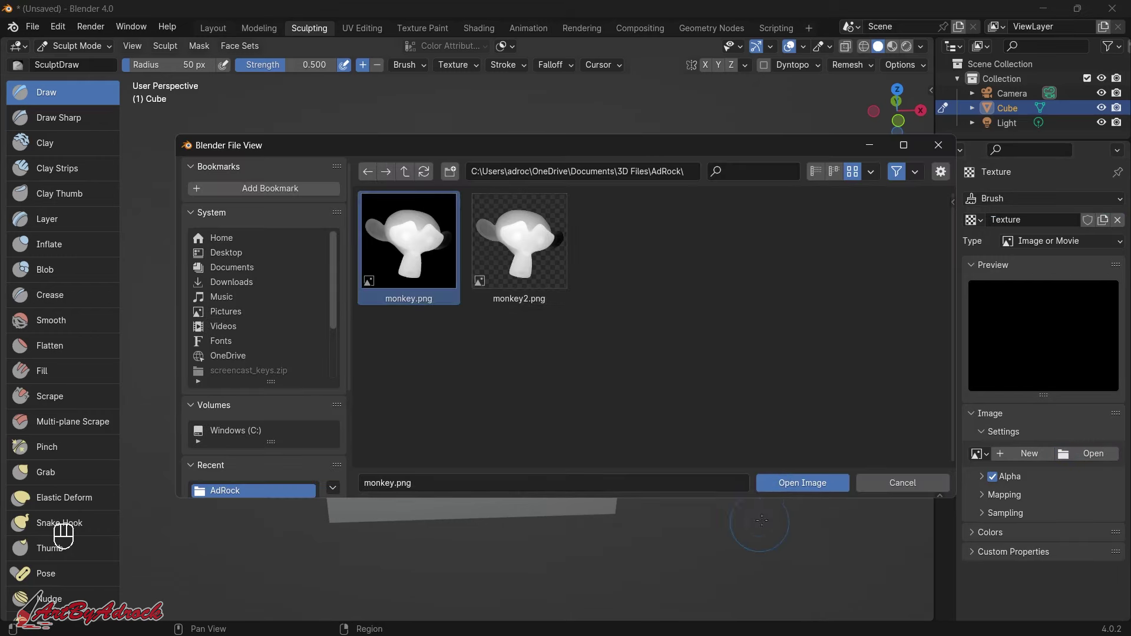
left_click(806, 484)
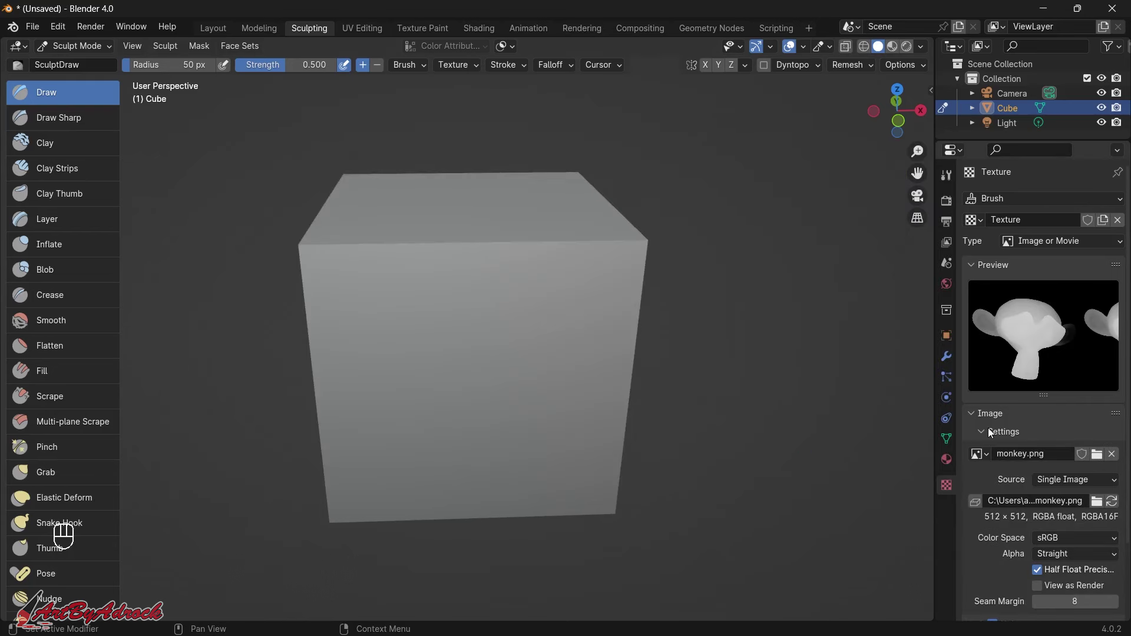
left_click(946, 175)
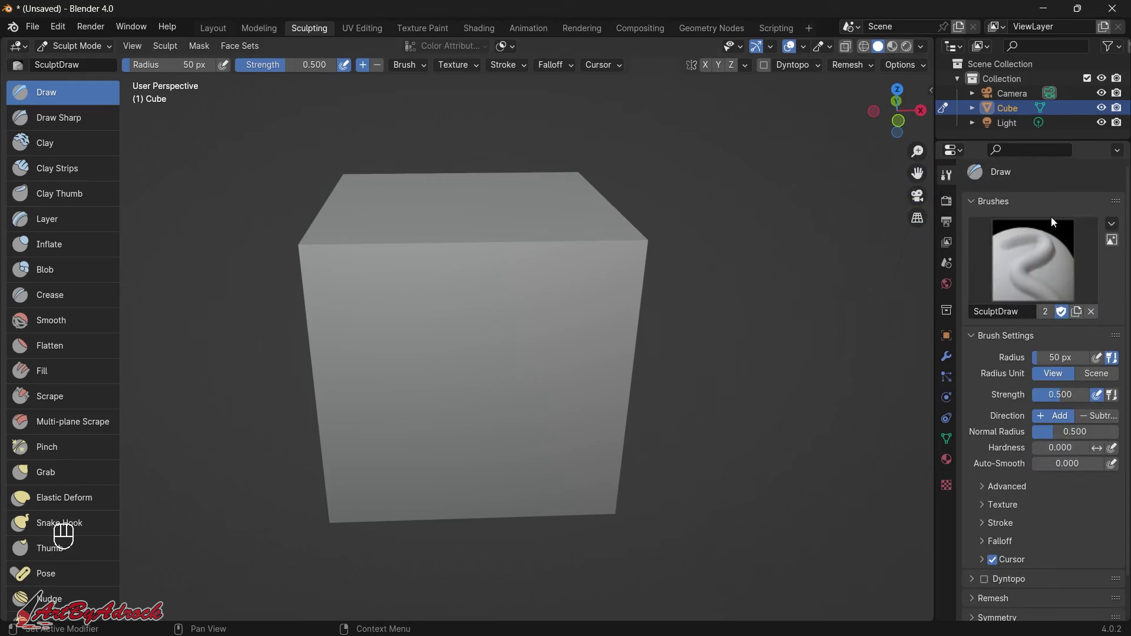
- Set the brush texture mapping to View Plane
left_click(981, 504)
scroll(1041, 483, "down", 5)
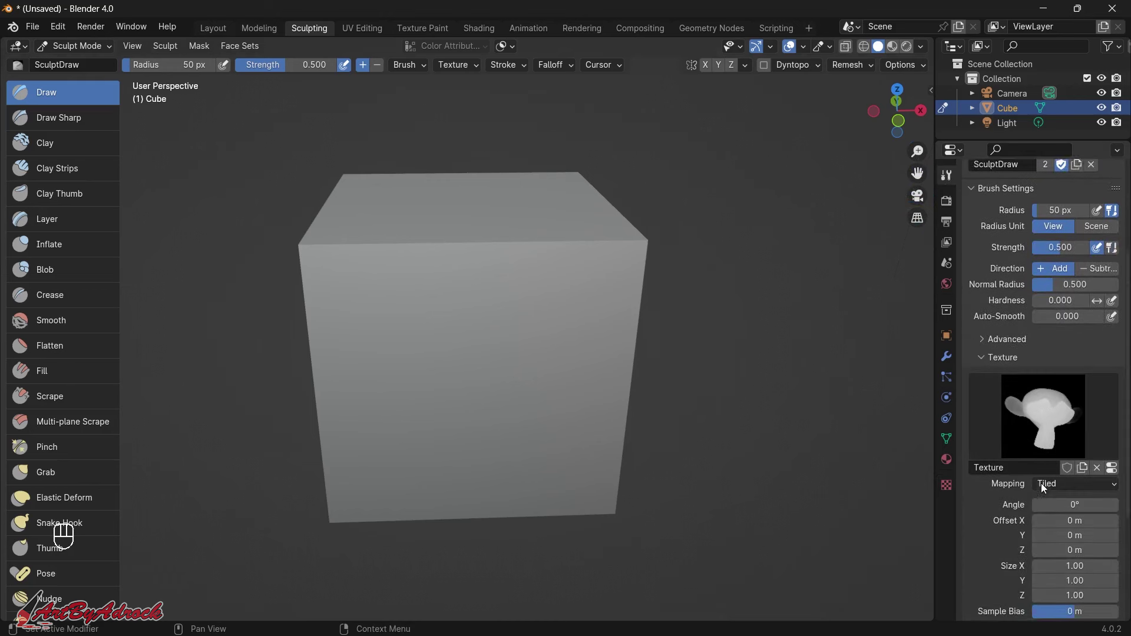
scroll(1041, 483, "down", 2)
left_click(1065, 453)
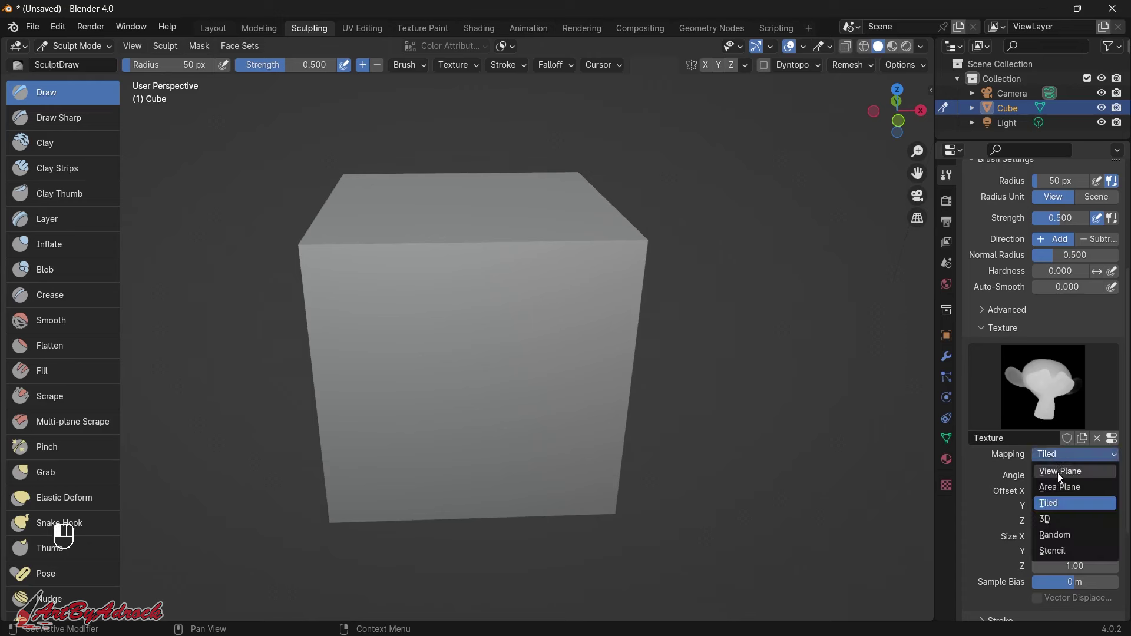
left_click(1058, 475)
- Raise brush Strength and Hardness both to 1.000
scroll(1000, 403, "up", 3)
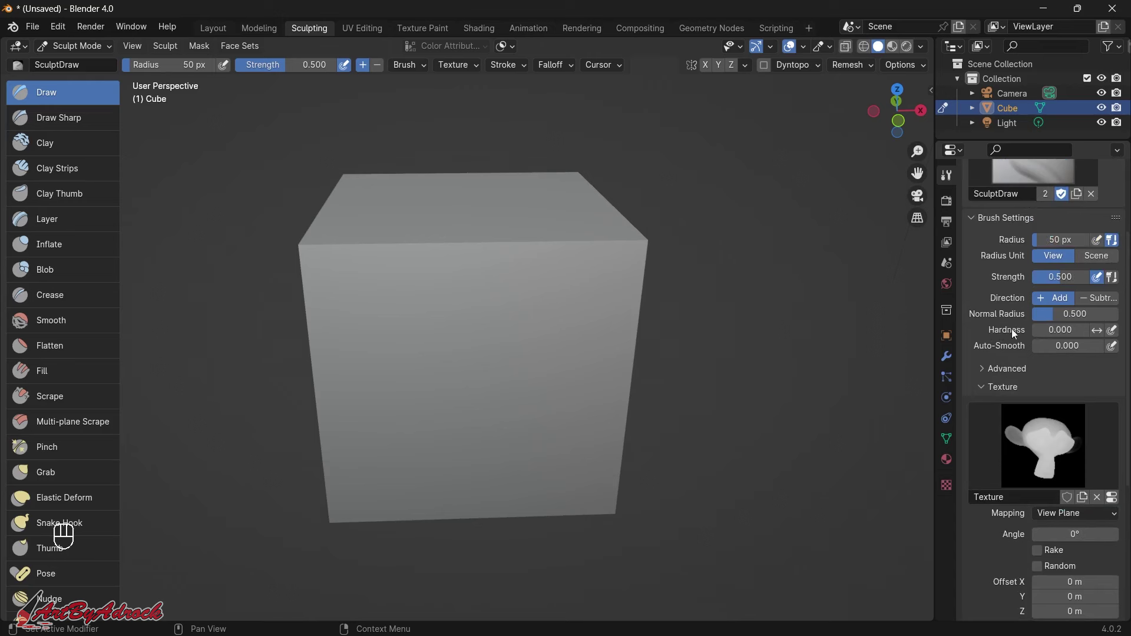
left_click_drag(1055, 274, 1090, 275)
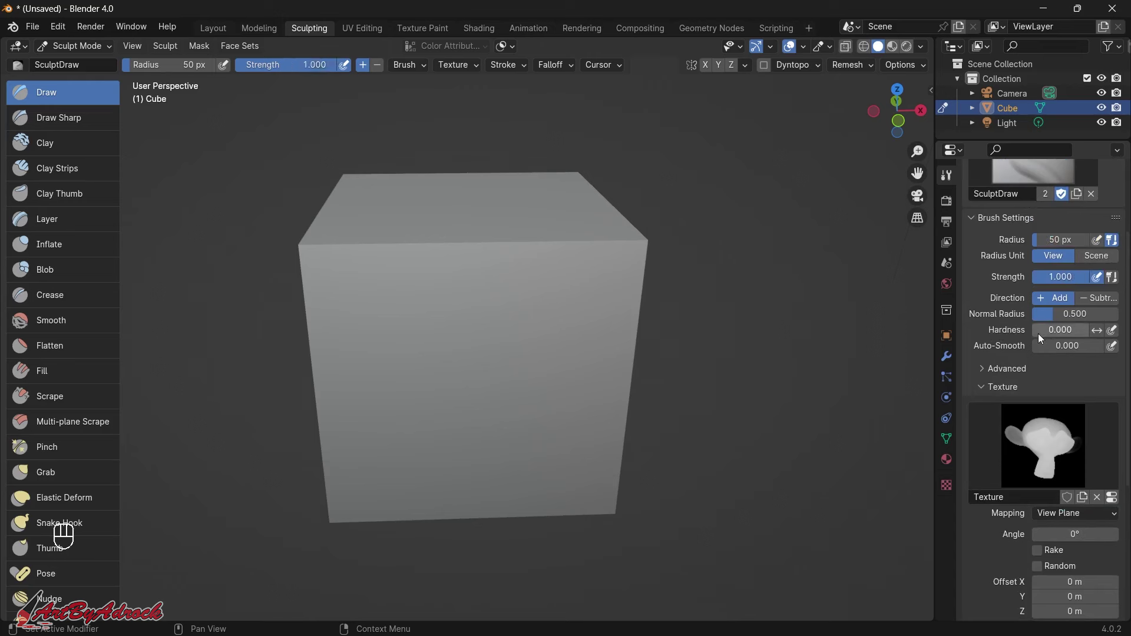
left_click_drag(1038, 333, 1090, 333)
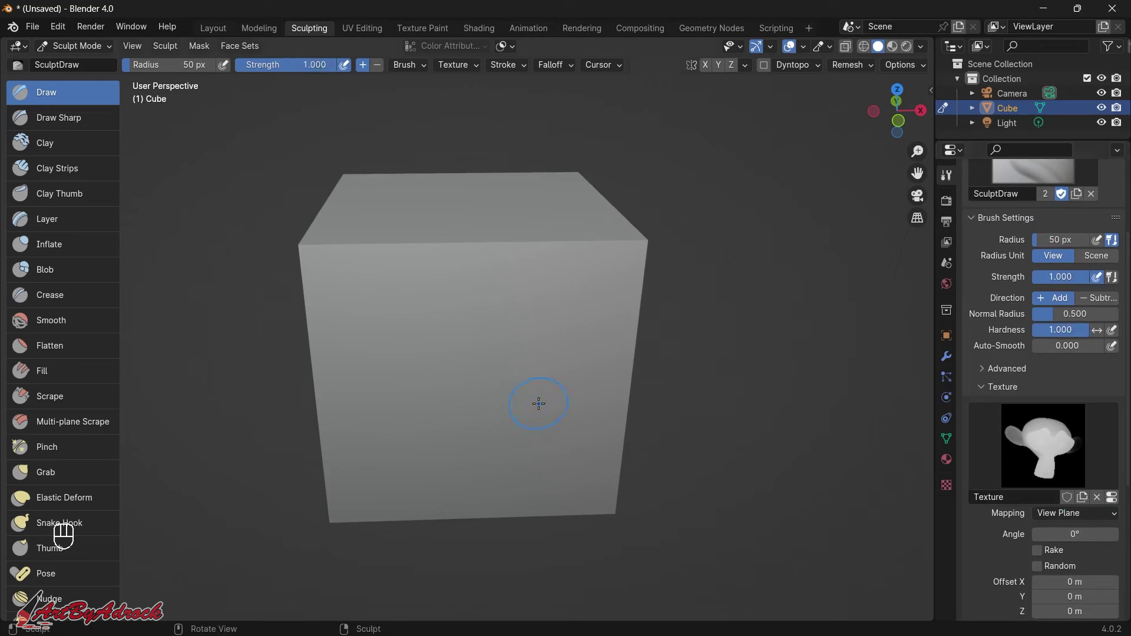
- Set the brush radius to 275 px and stamp the monkey relief onto the cube's front face
key("f")
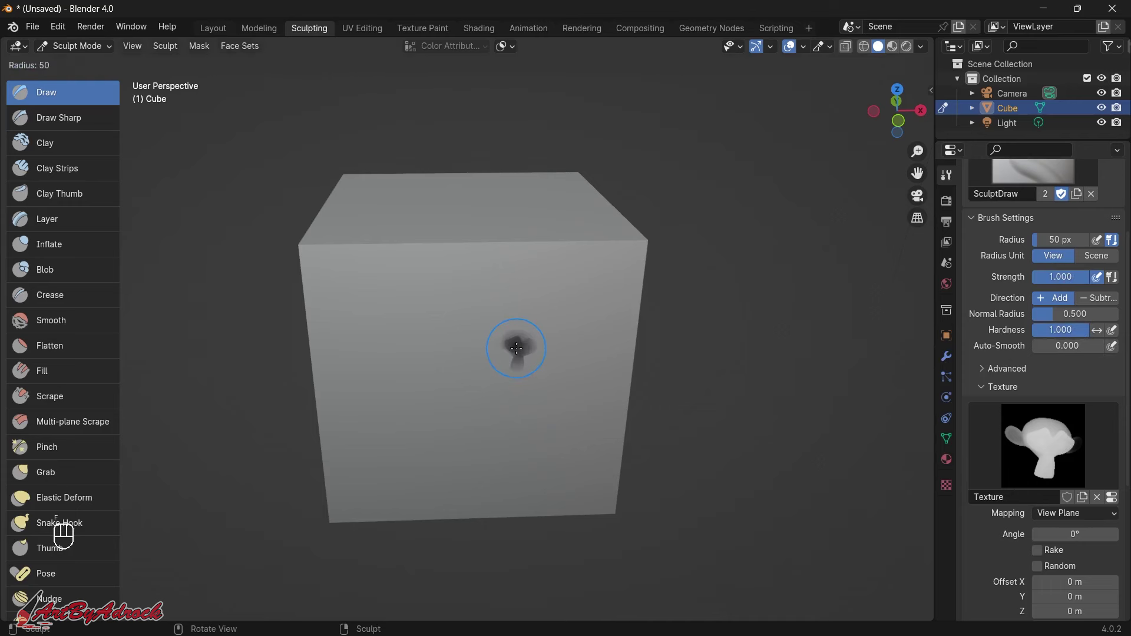
left_click(648, 338)
mouse_move(648, 337)
middle_mouse_down()
mouse_move(573, 394)
mouse_move(550, 367)
middle_mouse_up()
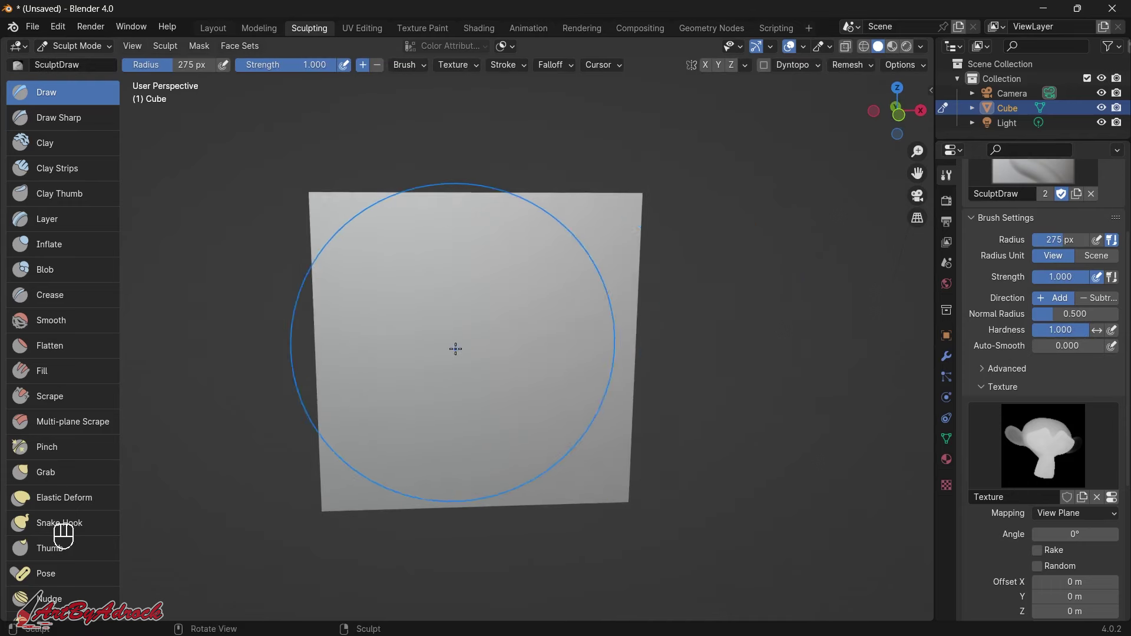
left_click(481, 354)
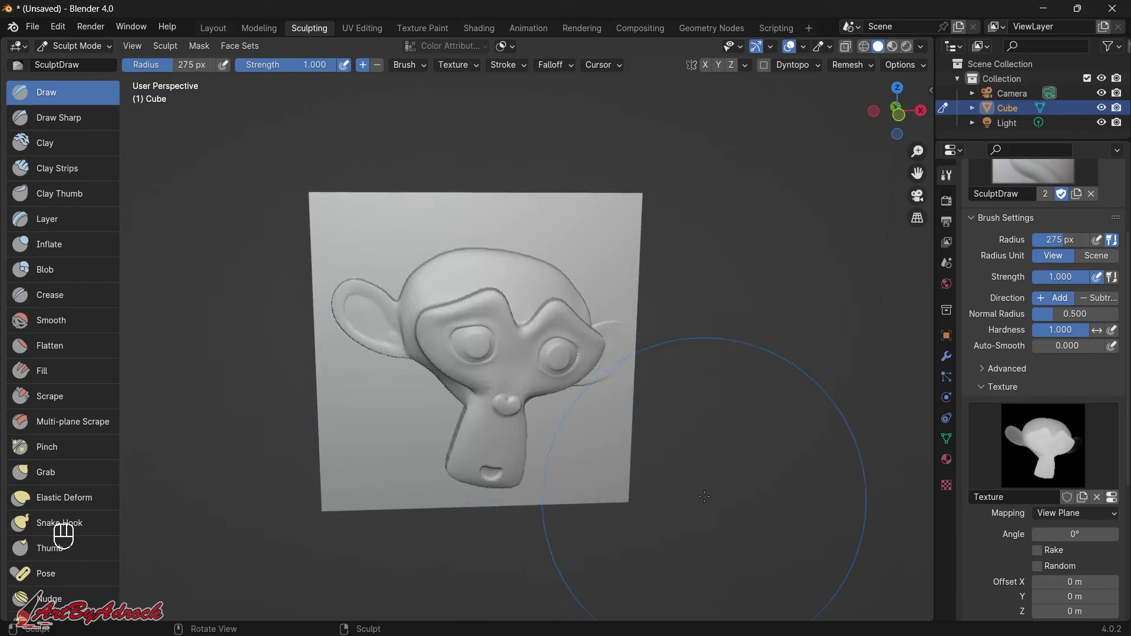
middle_click_drag(855, 519, 588, 474)
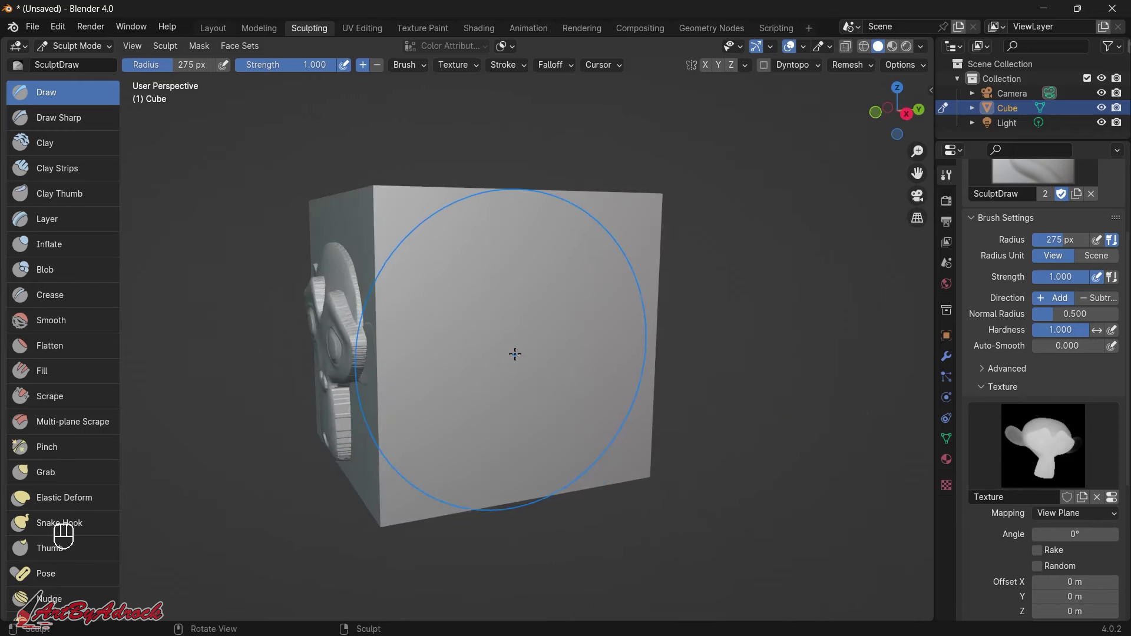
left_click(553, 334)
left_click(536, 308)
left_click(531, 298)
- Stamp the monkey relief three times onto the cube's top face
middle_click_drag(530, 297, 551, 466)
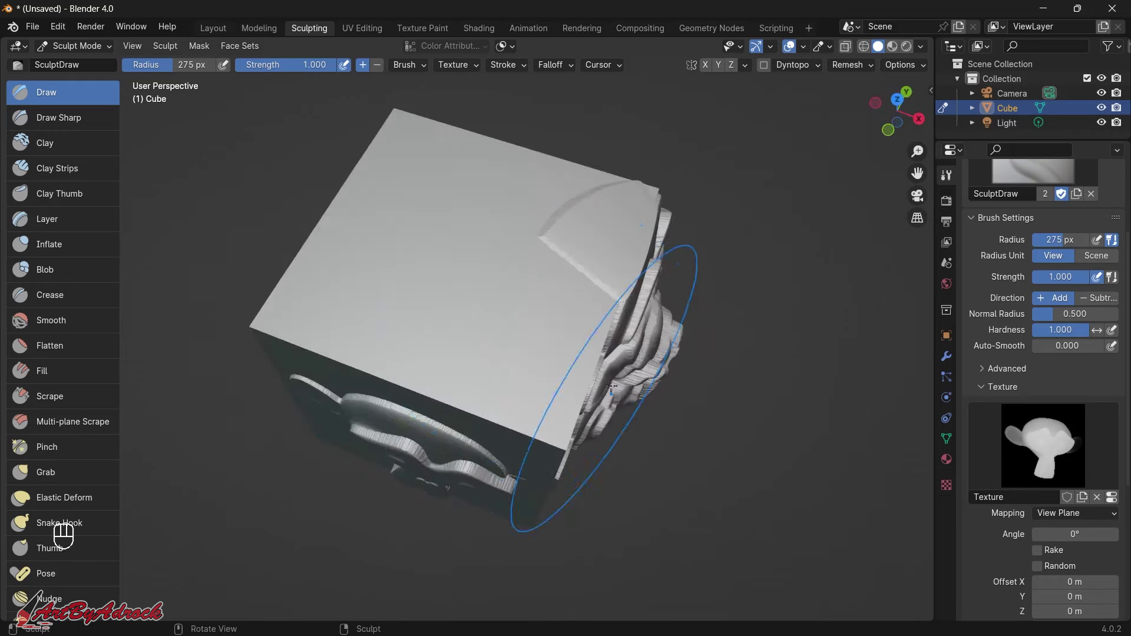
left_click(501, 306)
left_click(456, 253)
left_click(447, 230)
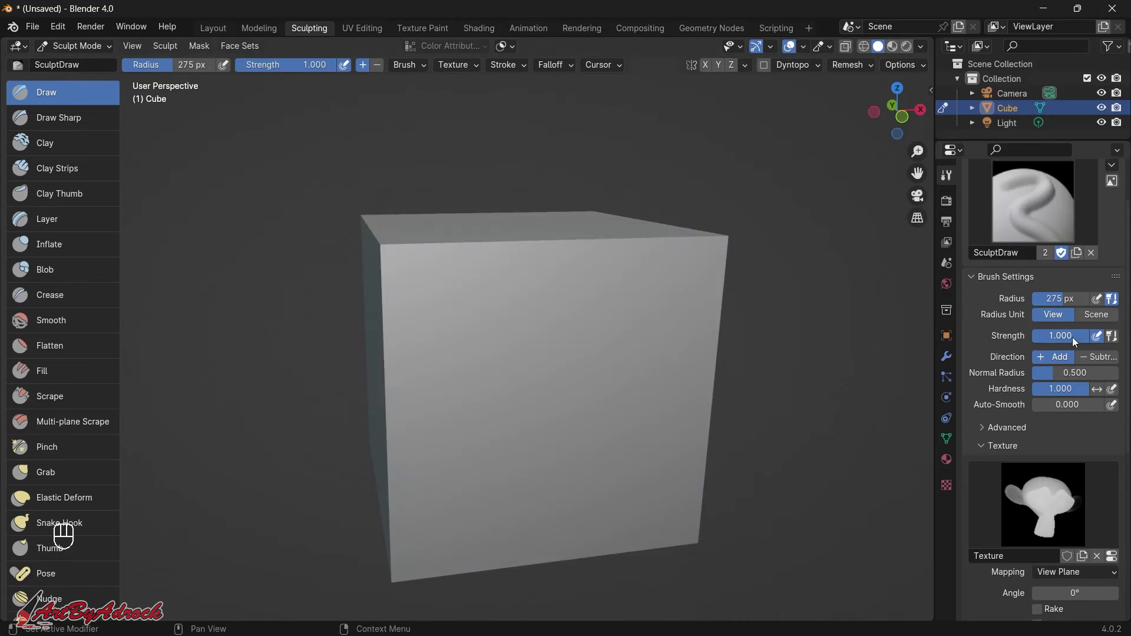
- Lower brush strength to 0.293, adjust hardness, and undo the resulting stray stroke
left_click_drag(1074, 337, 1033, 337)
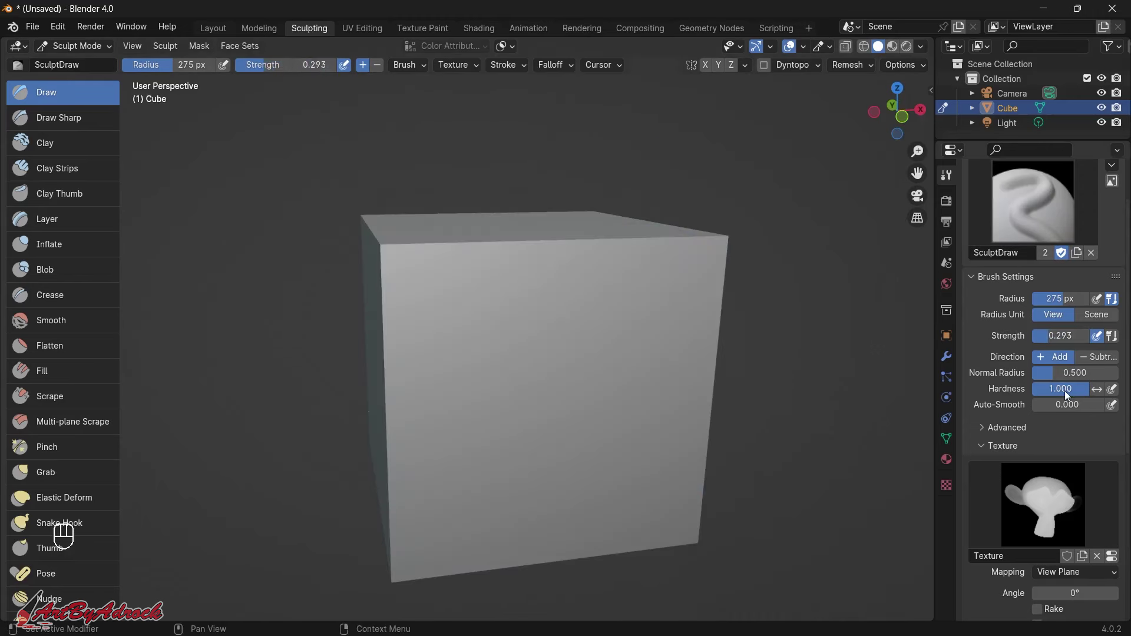
left_click_drag(1060, 389, 1057, 389)
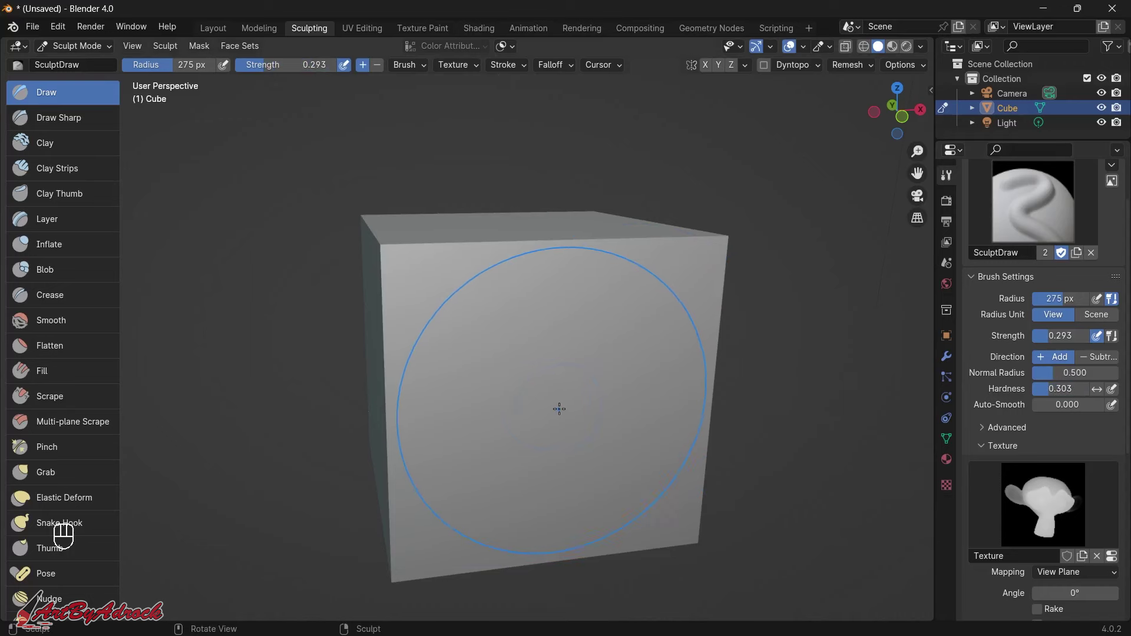
left_click_drag(566, 412, 691, 424)
middle_click_drag(691, 425, 652, 282)
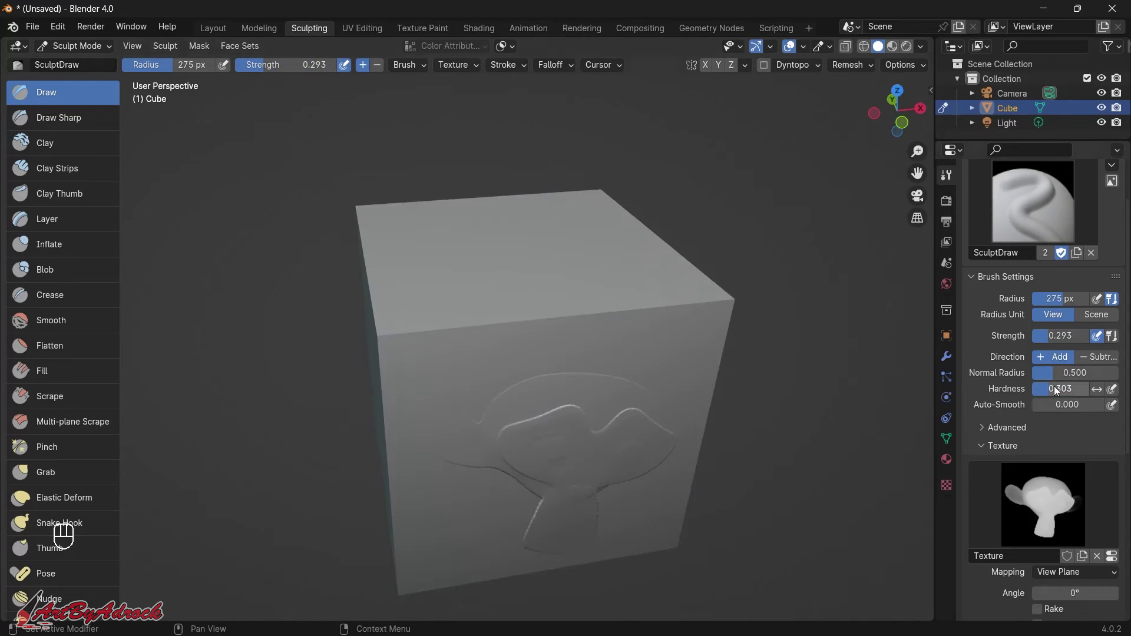
mouse_move(517, 245)
middle_mouse_down()
mouse_move(626, 303)
mouse_move(626, 399)
middle_mouse_up()
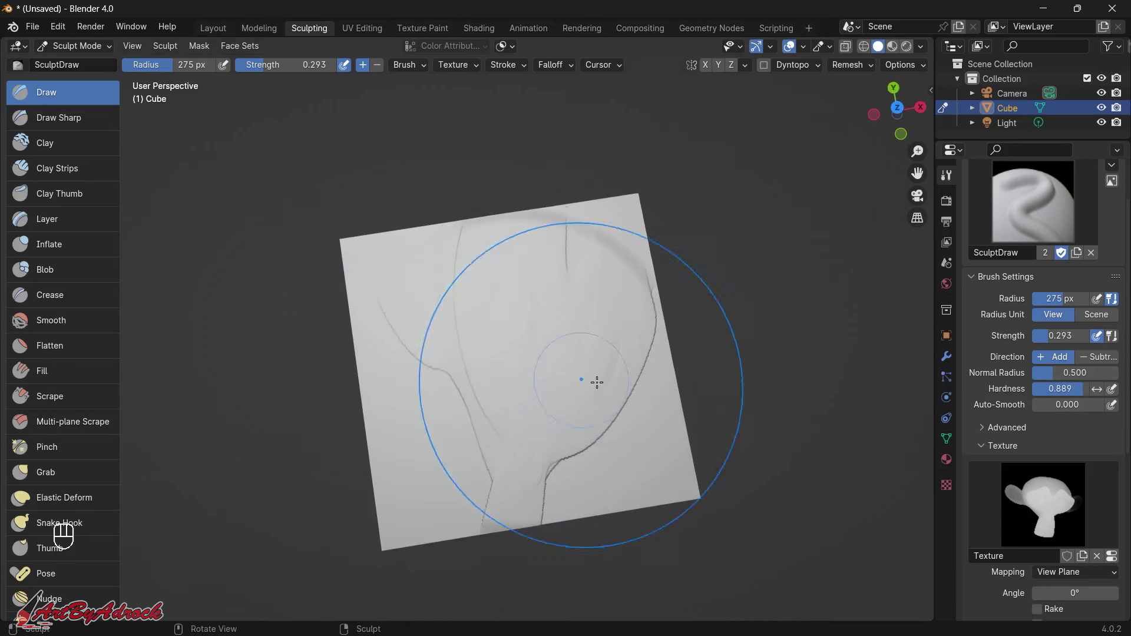
key("ctrl+z")
- Stamp and undo a shallow monkey imprint, then stamp again at strength 1.000
left_click(512, 372)
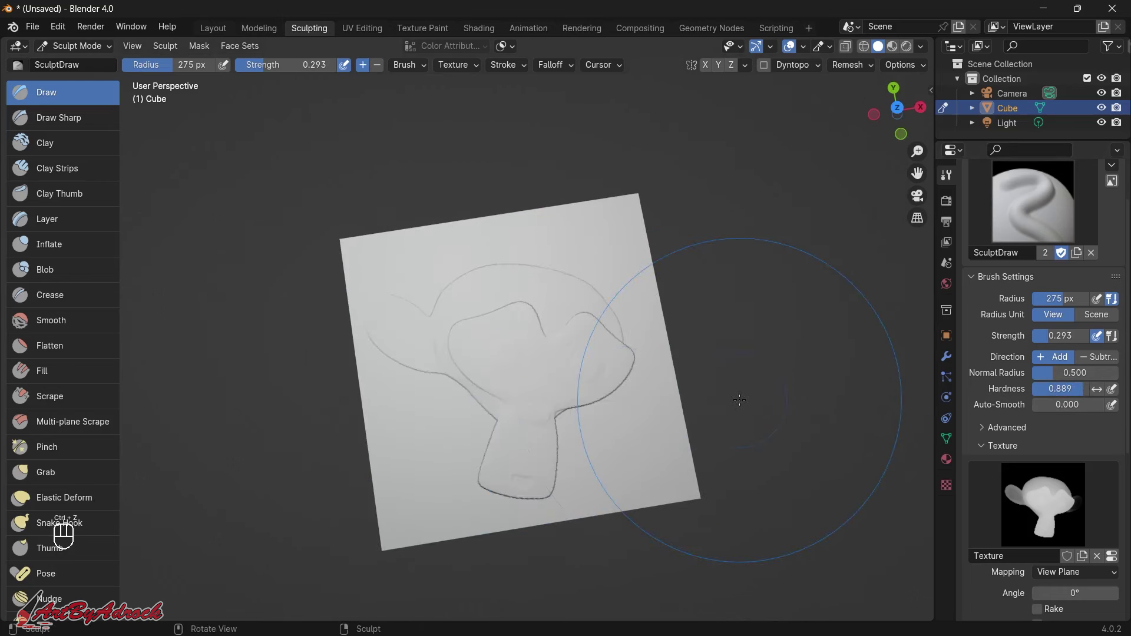
key("ctrl+z")
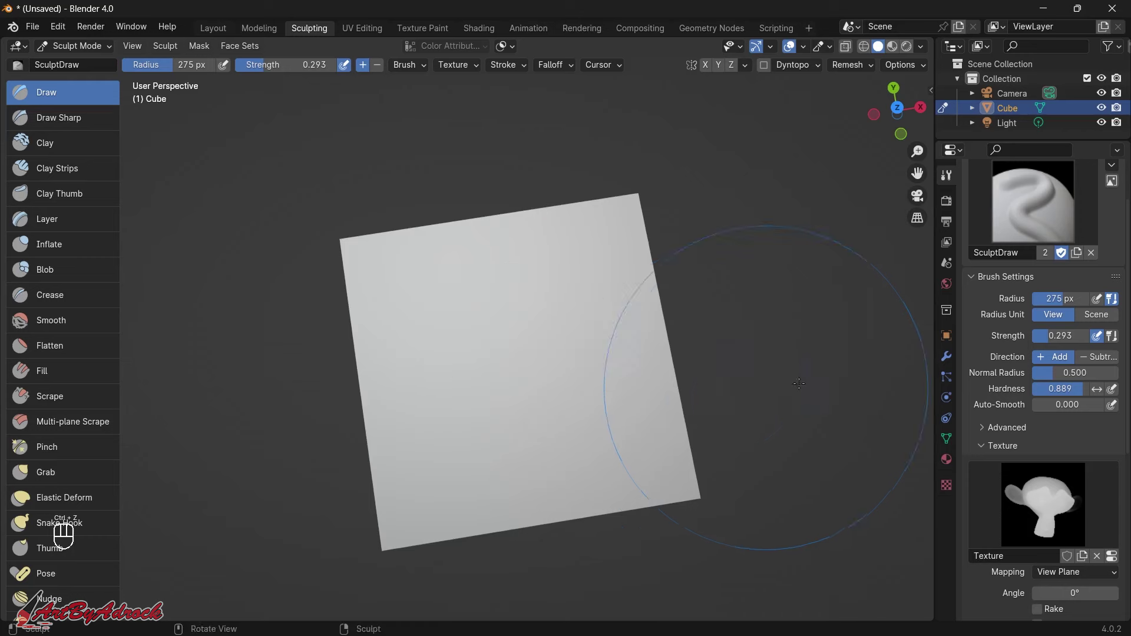
left_click_drag(1055, 336, 1116, 336)
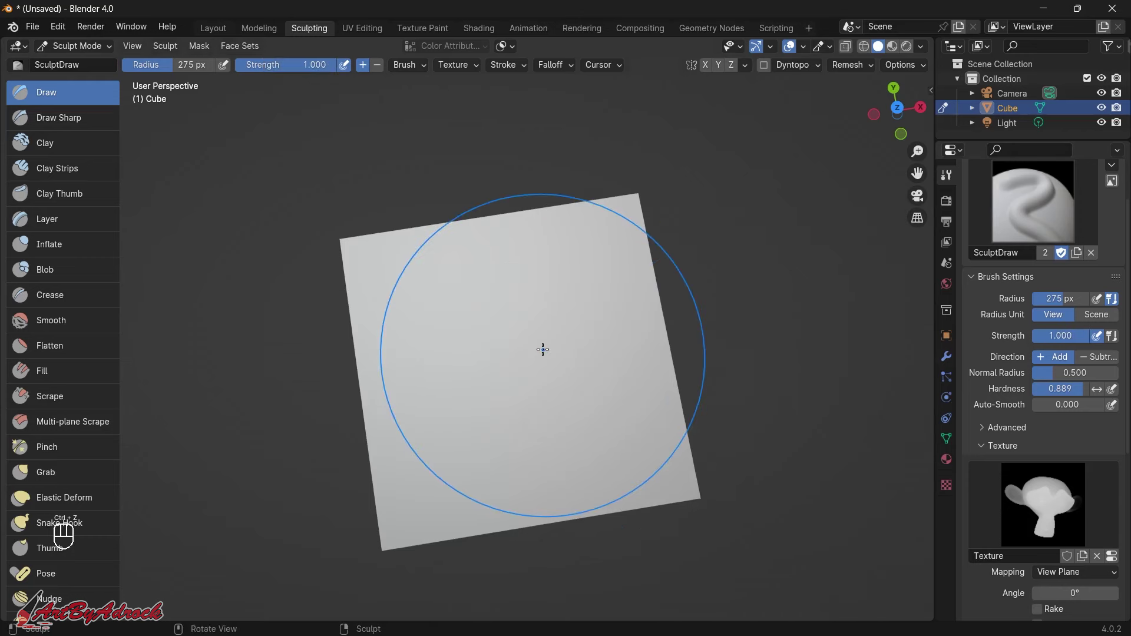
left_click(510, 361)
middle_click_drag(631, 442, 654, 323)
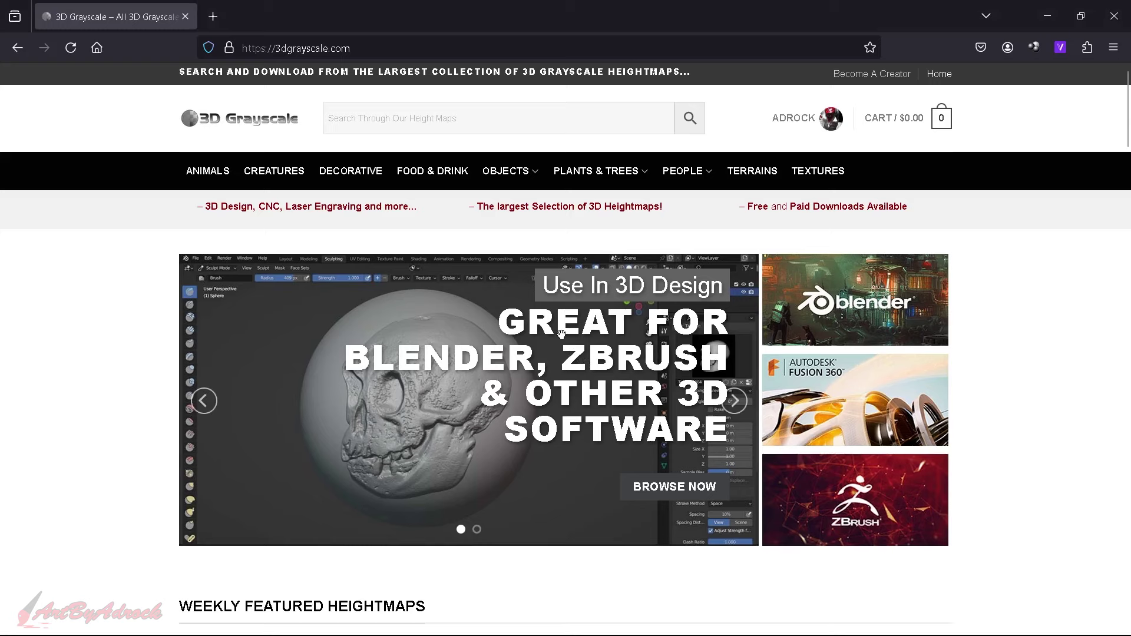
- Scroll the 3D Grayscale homepage's weekly featured and latest heightmaps, including the free Cute Fox and German Shepard
scroll(560, 334, "down", 6)
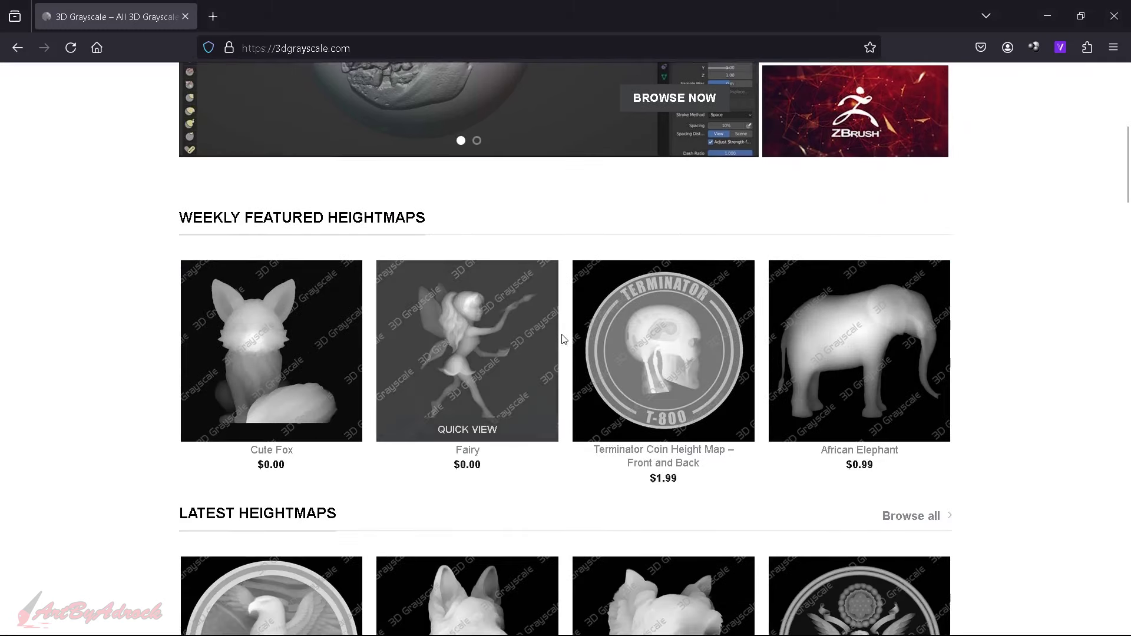
scroll(534, 212, "down", 2)
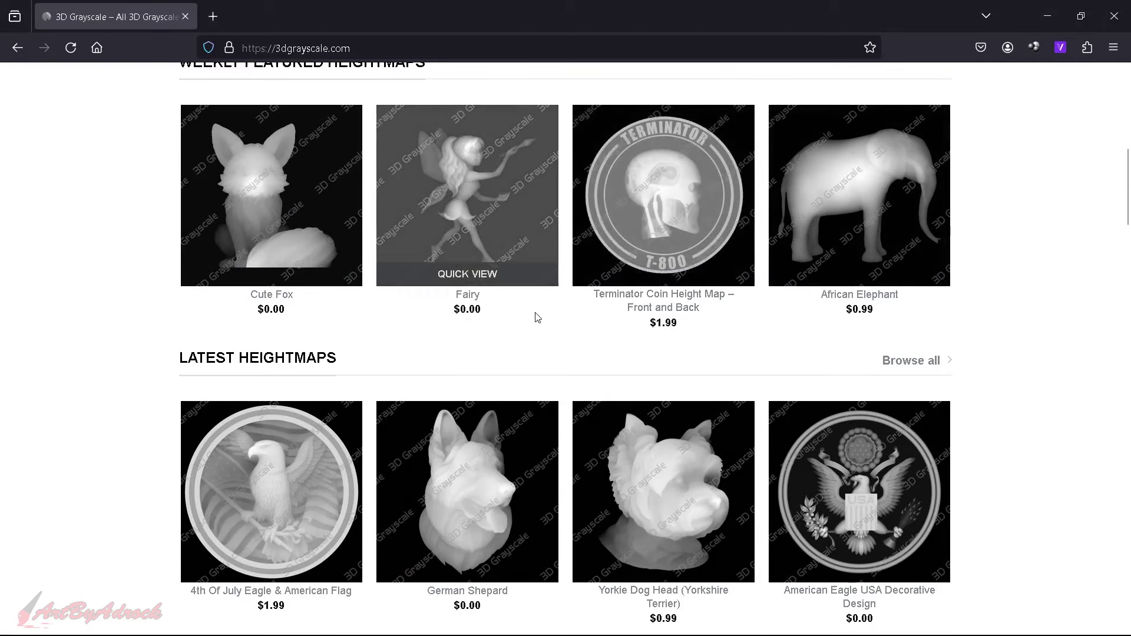
scroll(536, 317, "down", 2)
scroll(581, 262, "up", 2)
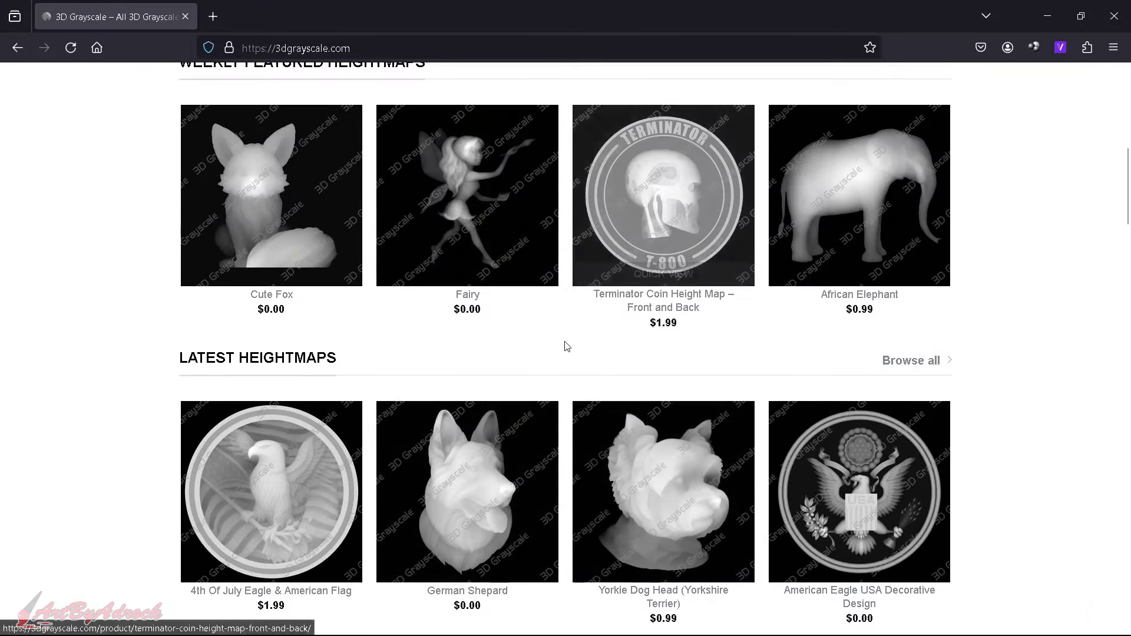
scroll(566, 346, "up", 7)
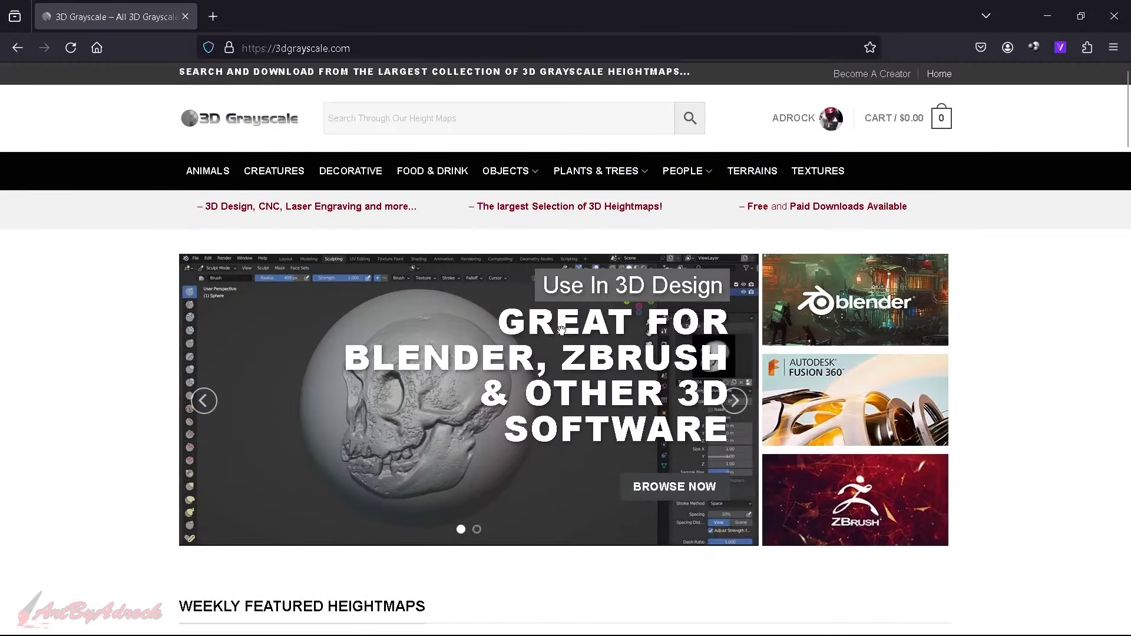
scroll(469, 291, "down", 5)
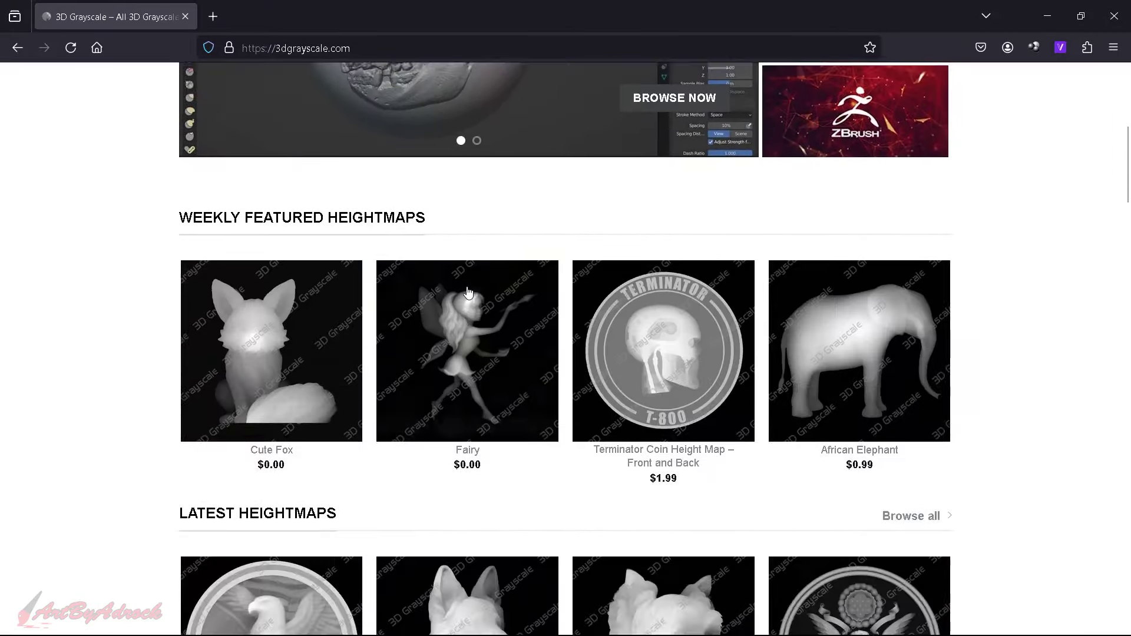
scroll(471, 306, "down", 2)
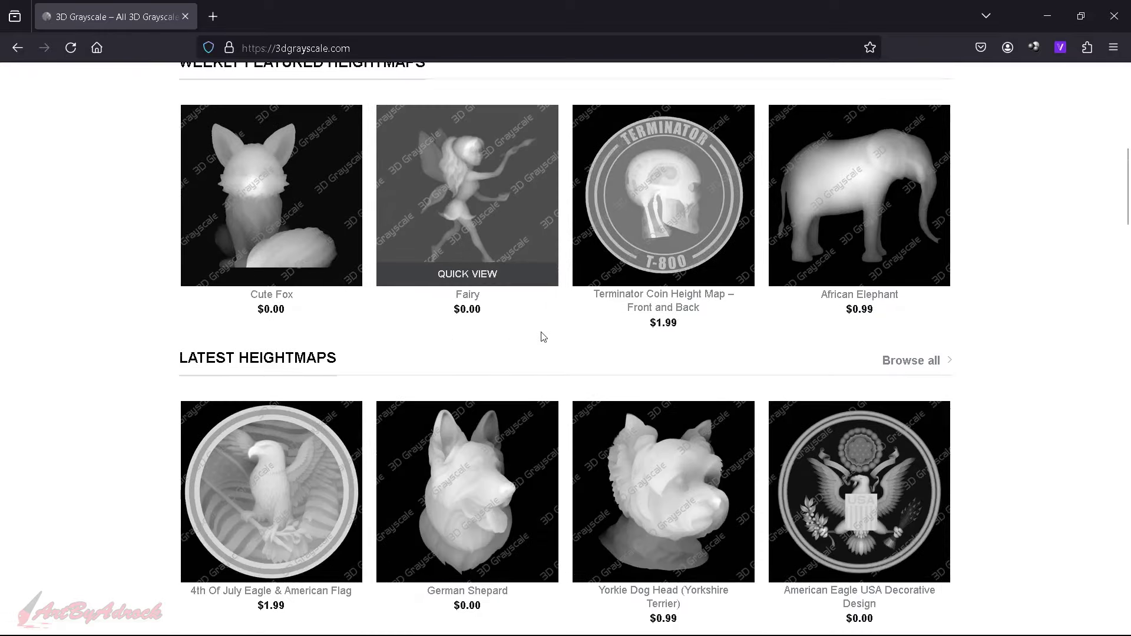
scroll(543, 337, "down", 2)
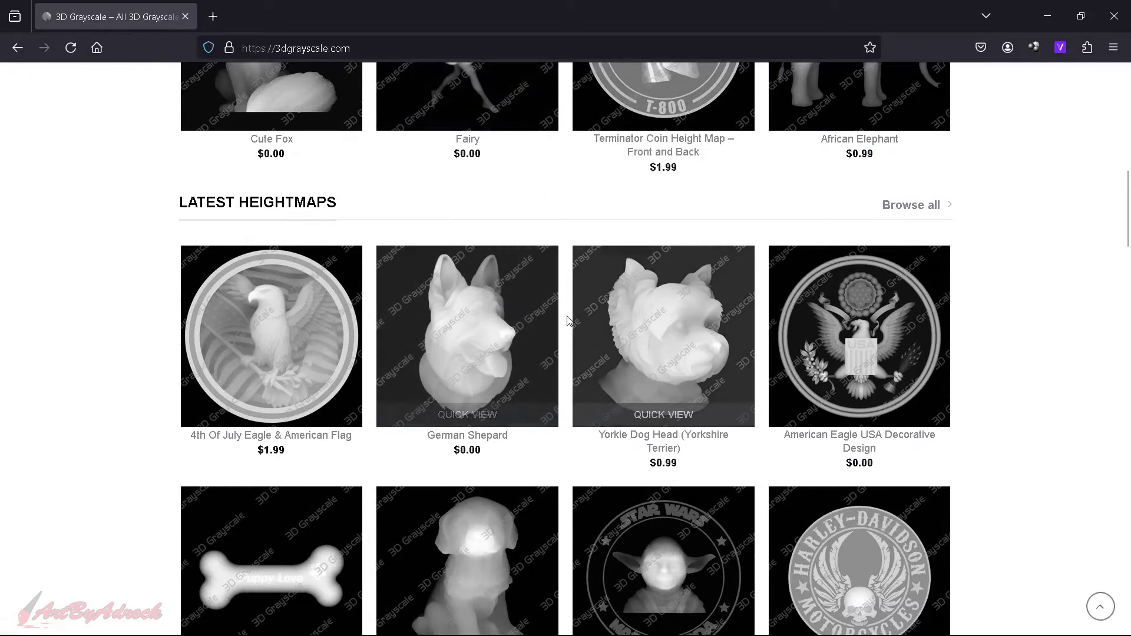